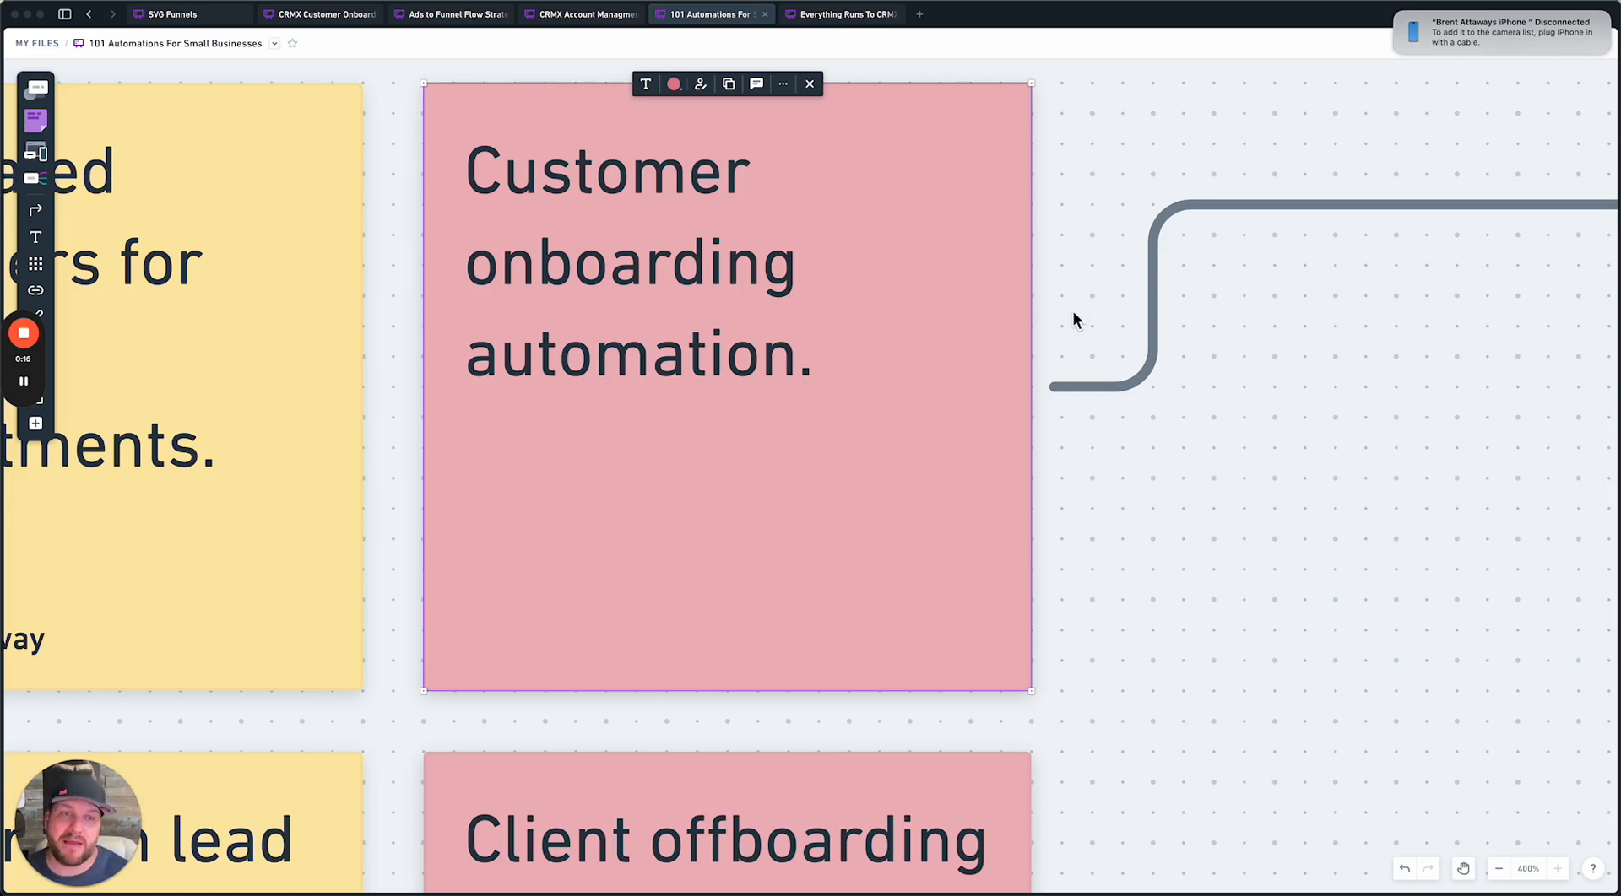
Examine the trigger and the Assign & Notify User action in the customer onboarding flowchart
left_click(1403, 19)
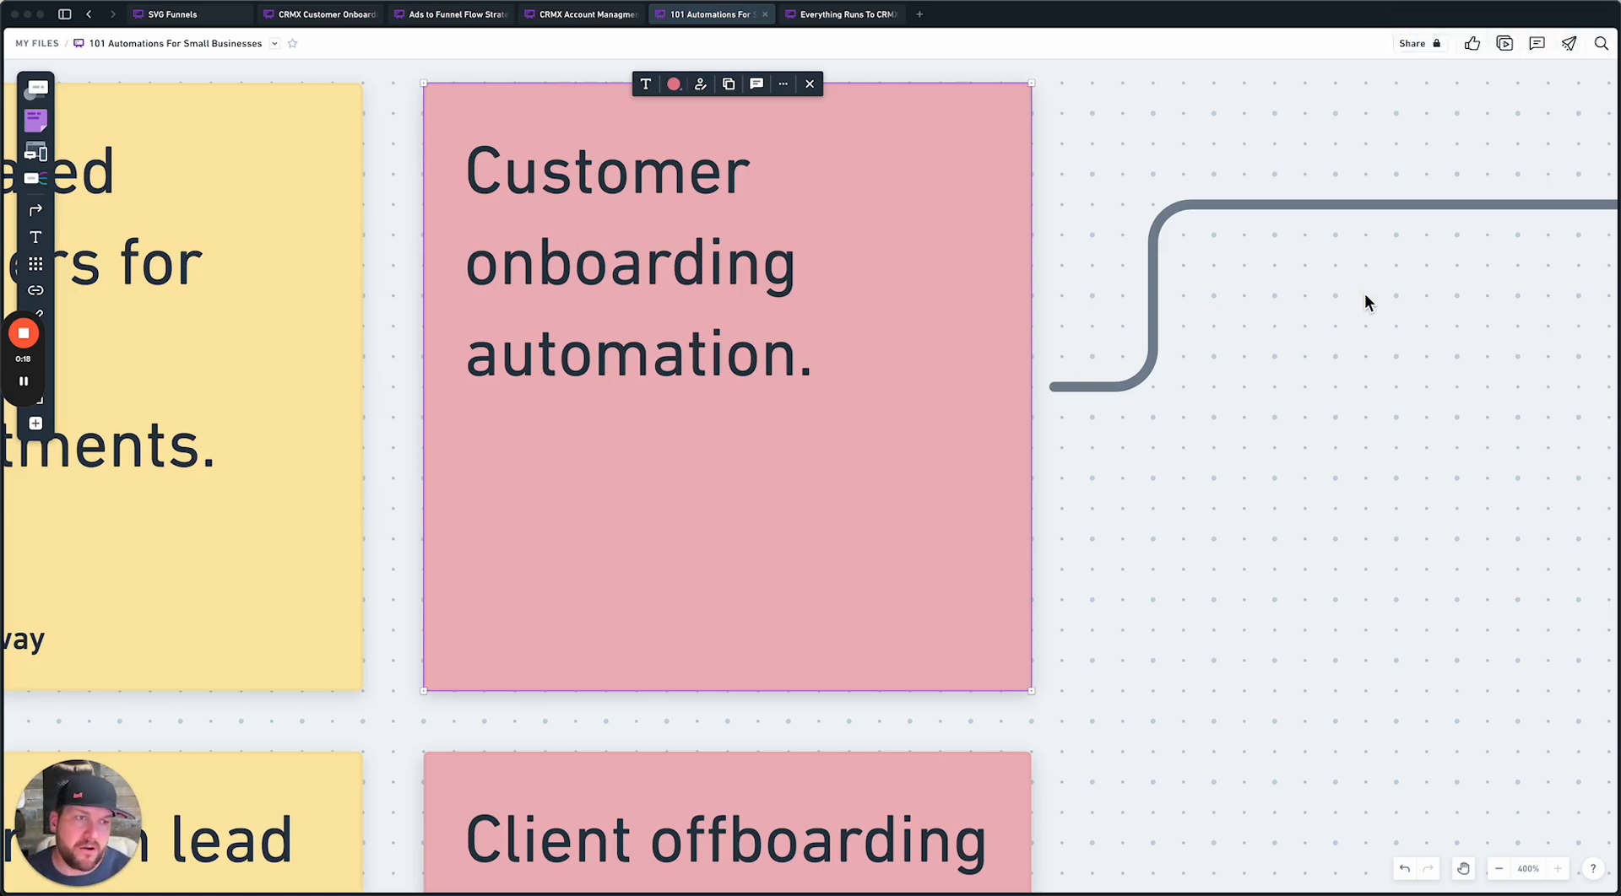
scroll(1364, 292, "down", 10)
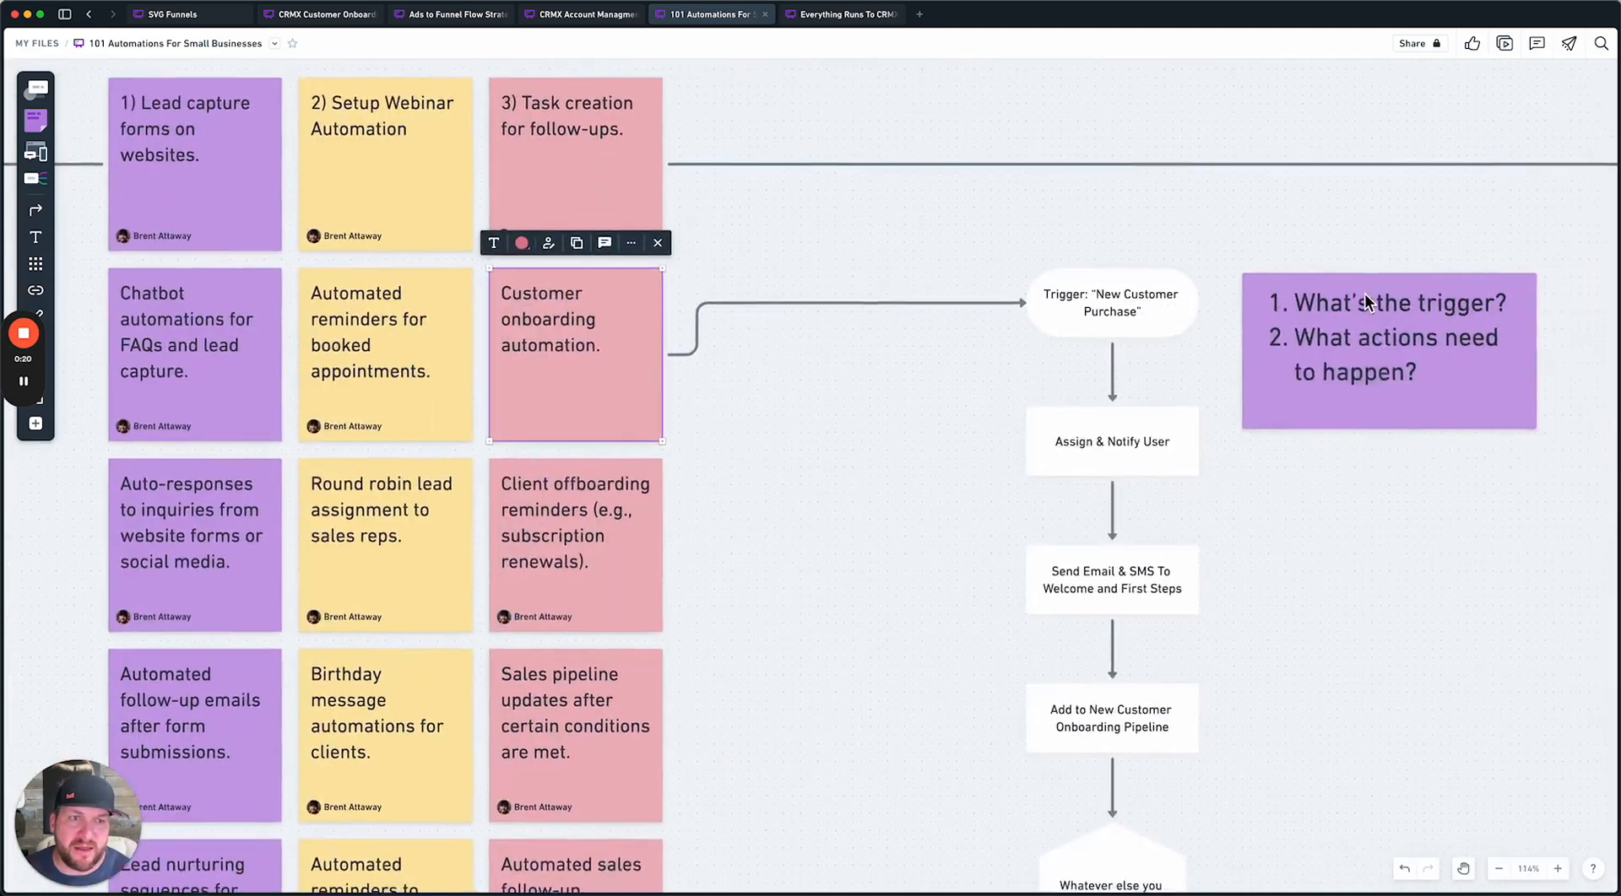
scroll(1364, 293, "up", 5)
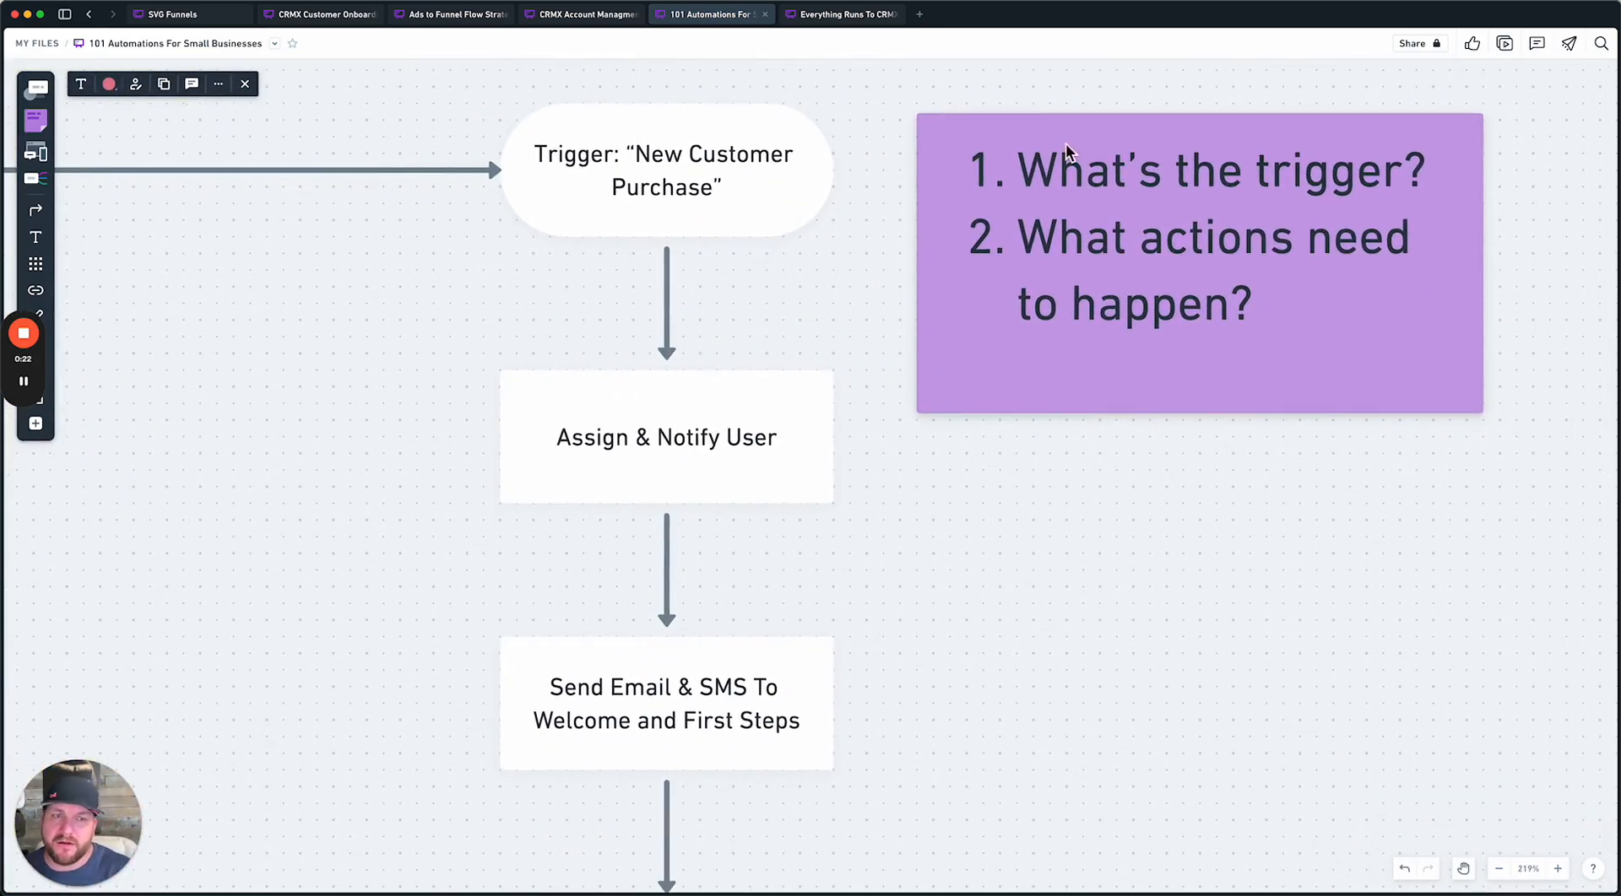
left_click(673, 159)
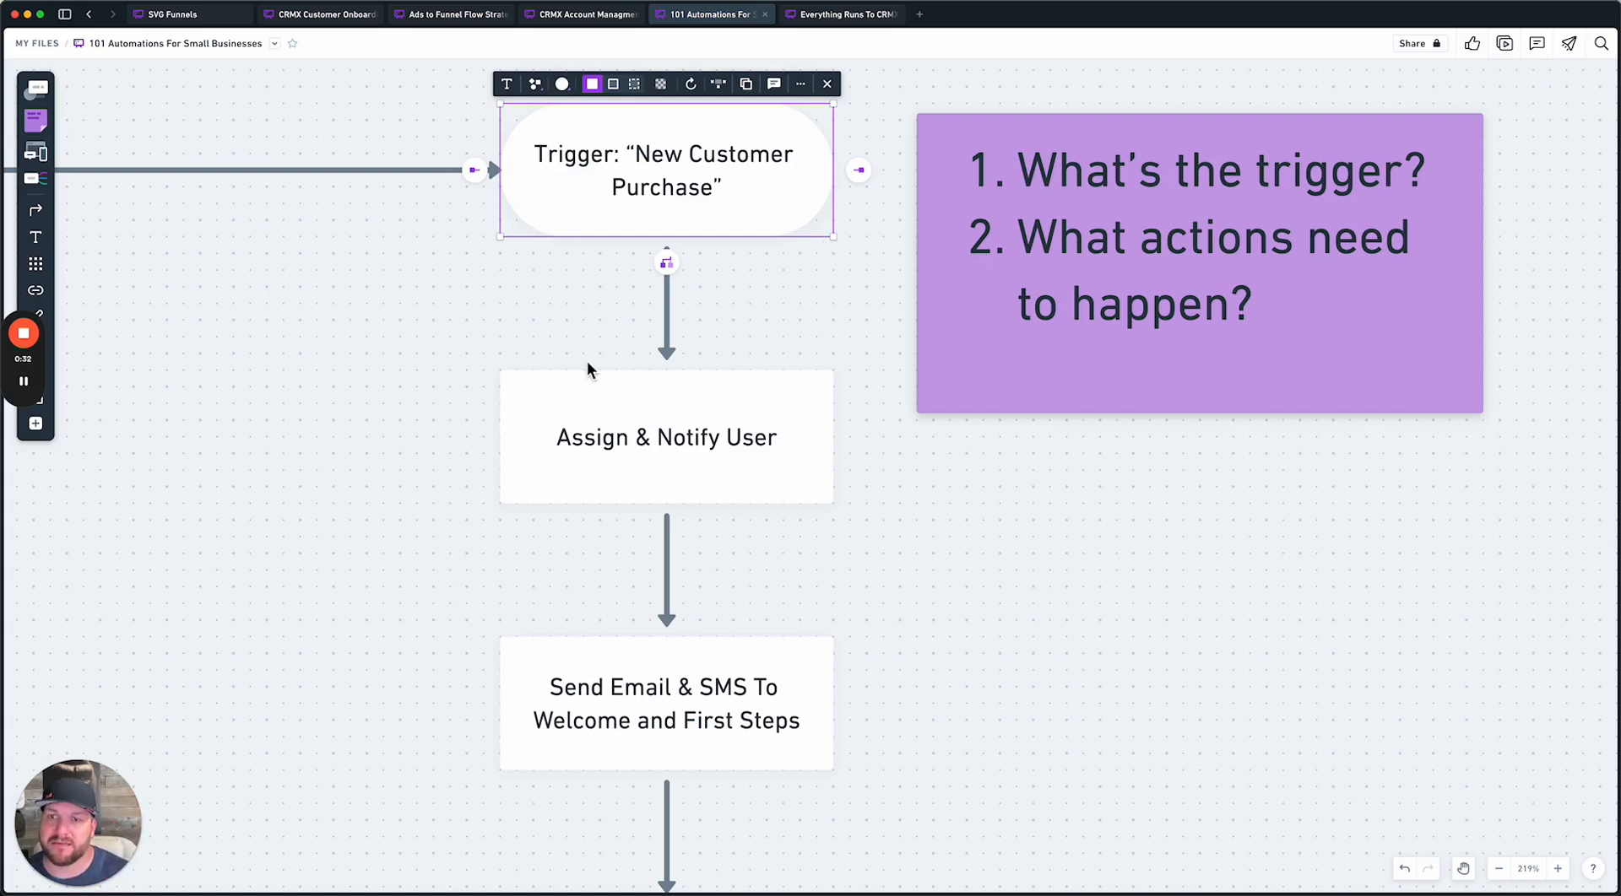
left_click(572, 339)
scroll(671, 231, "down", 5)
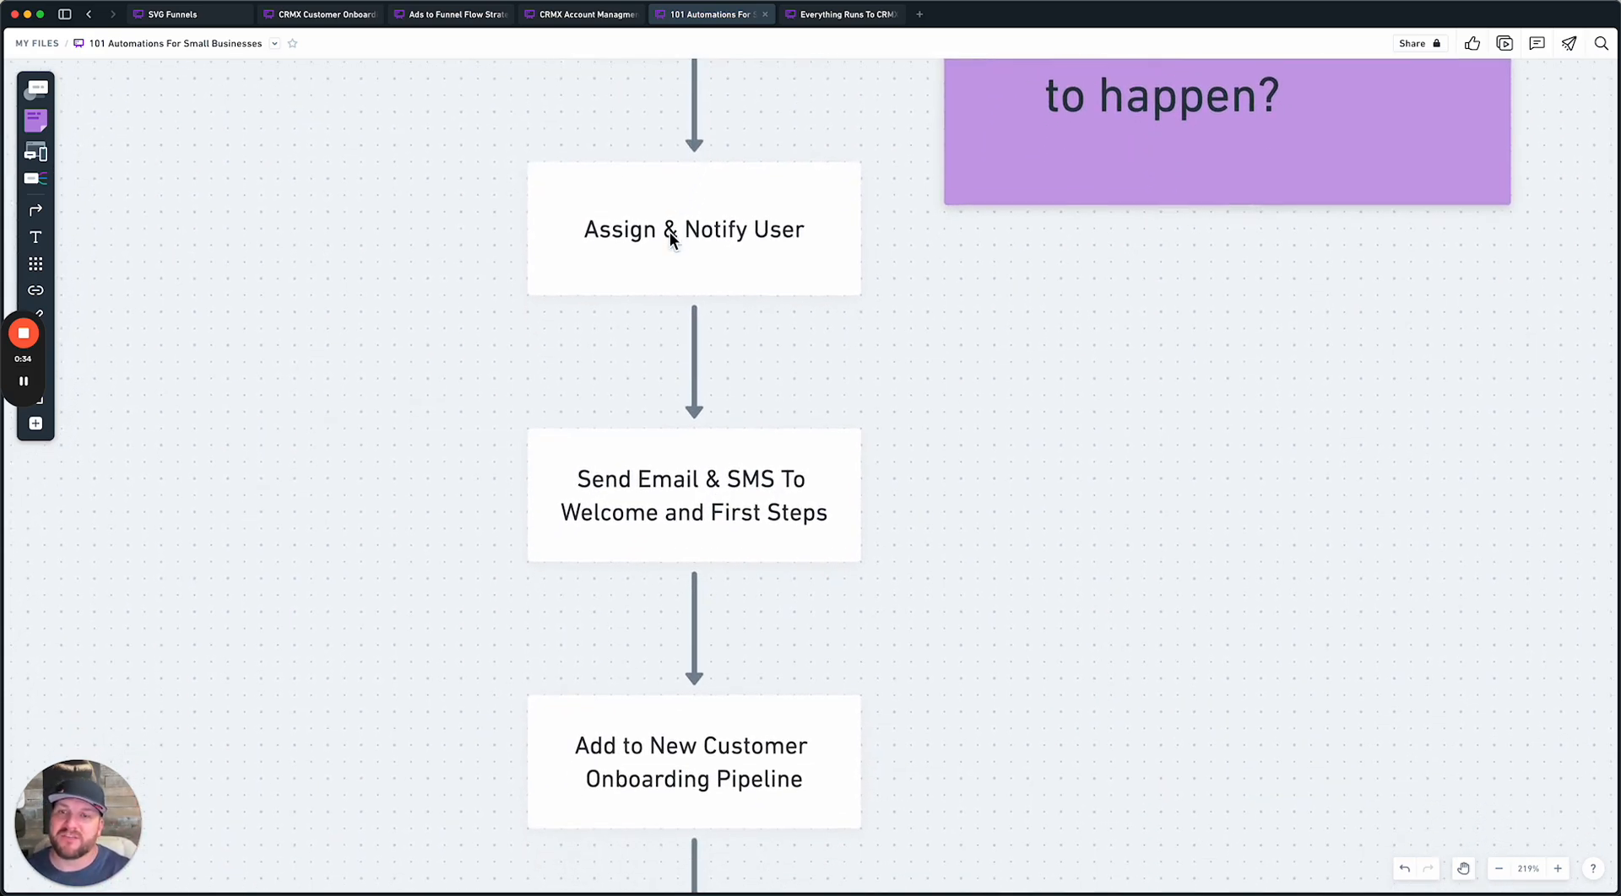
left_click(676, 246)
scroll(675, 245, "up", 2)
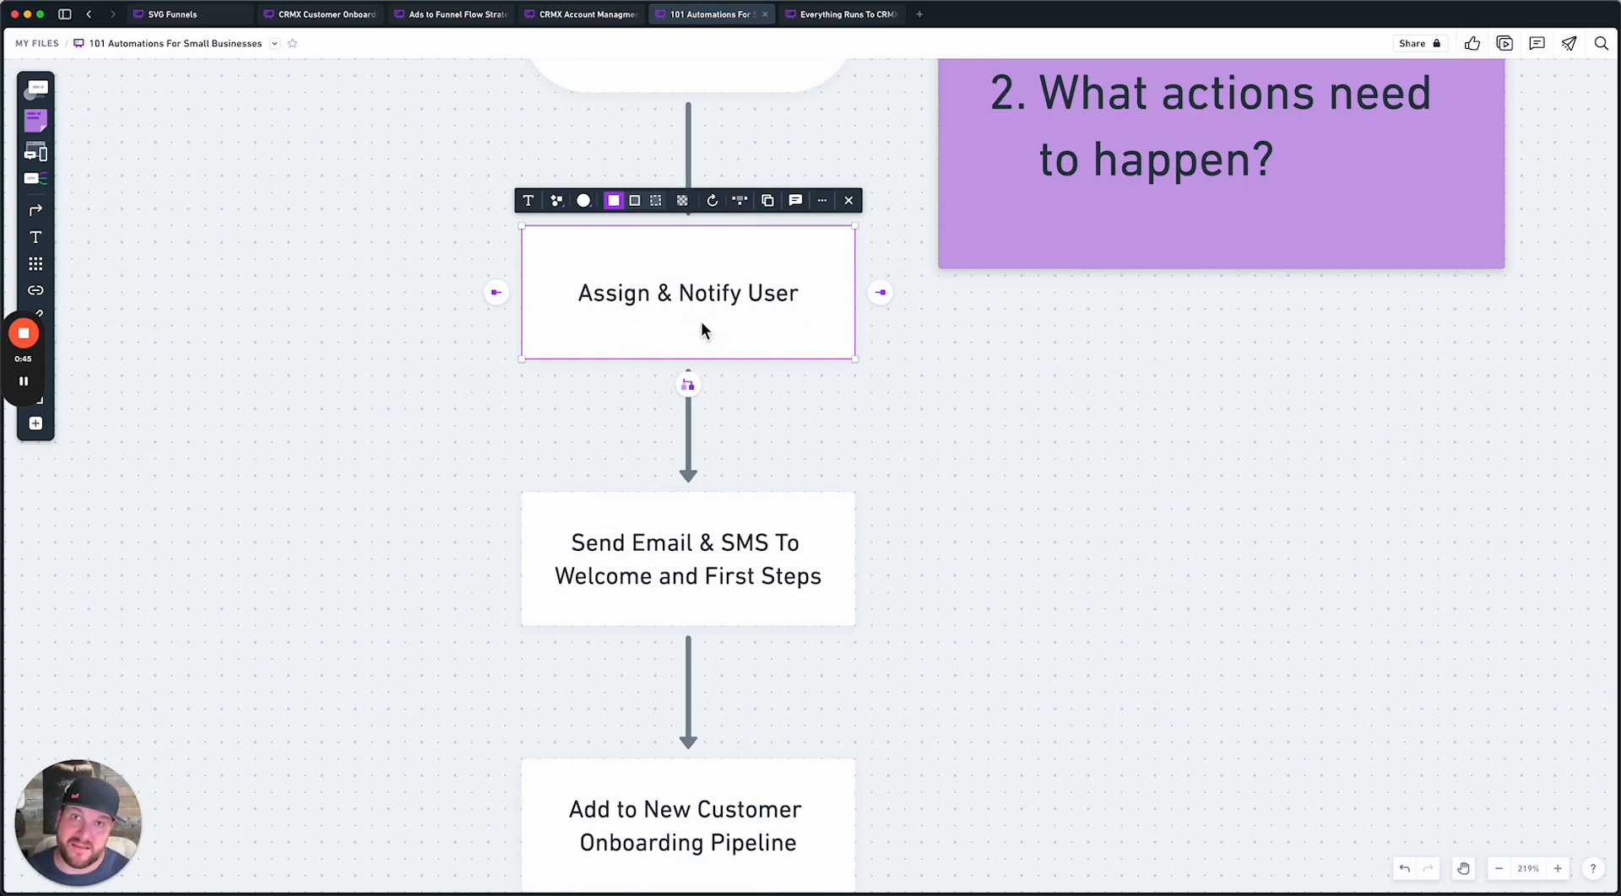
Review the welcome email and SMS, onboarding pipeline and remaining actions of the customer onboarding flowchart
left_click(579, 540)
scroll(684, 570, "down", 2)
scroll(684, 567, "down", 3)
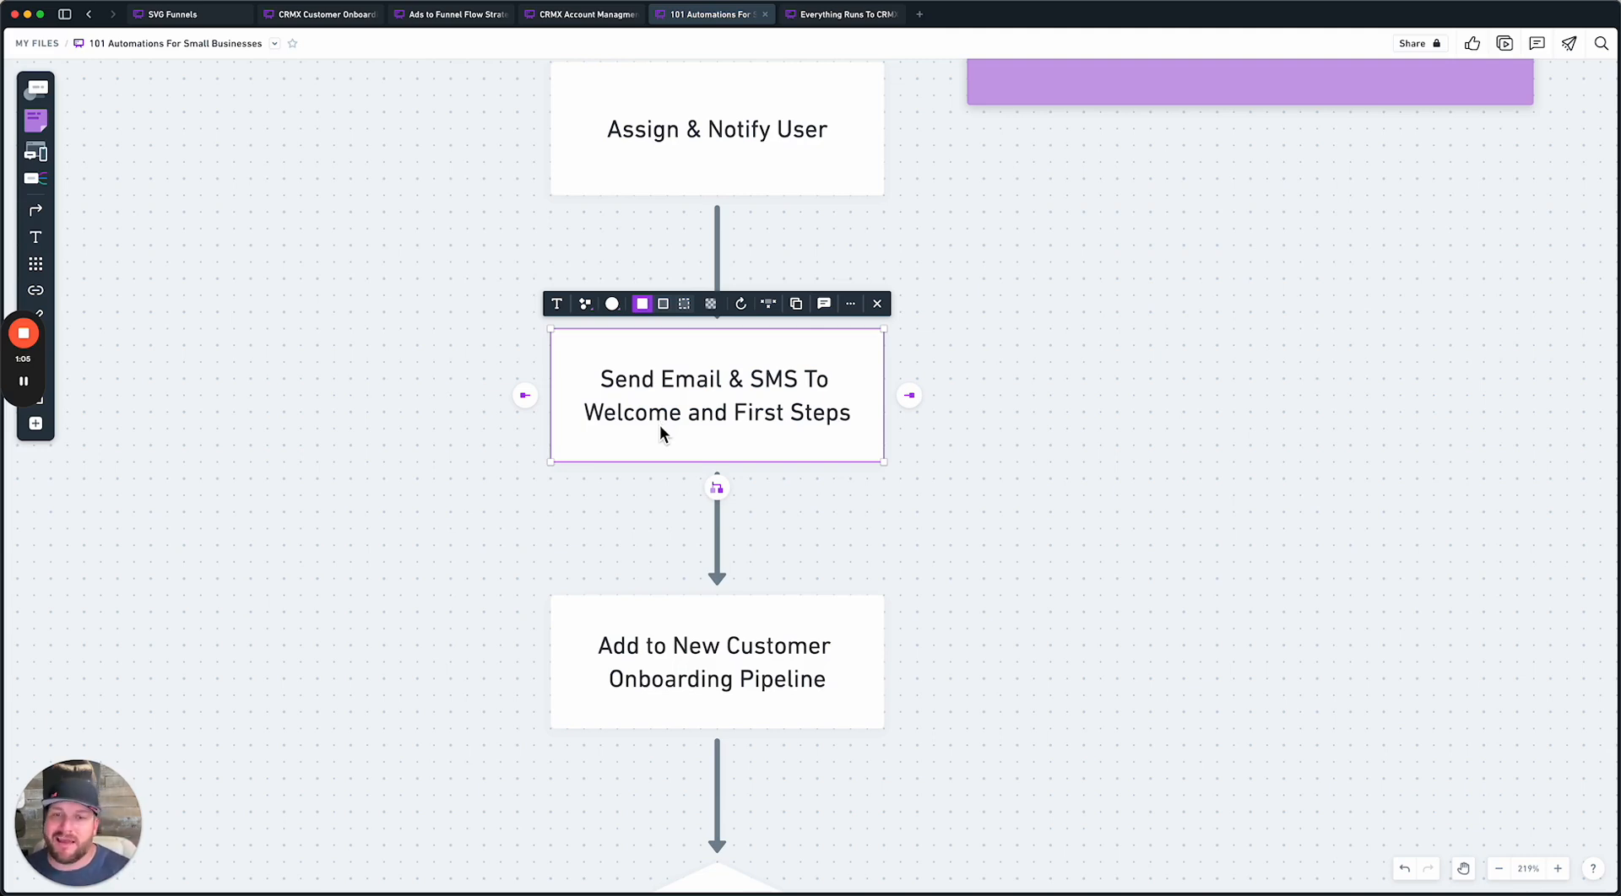
scroll(643, 532, "down", 3)
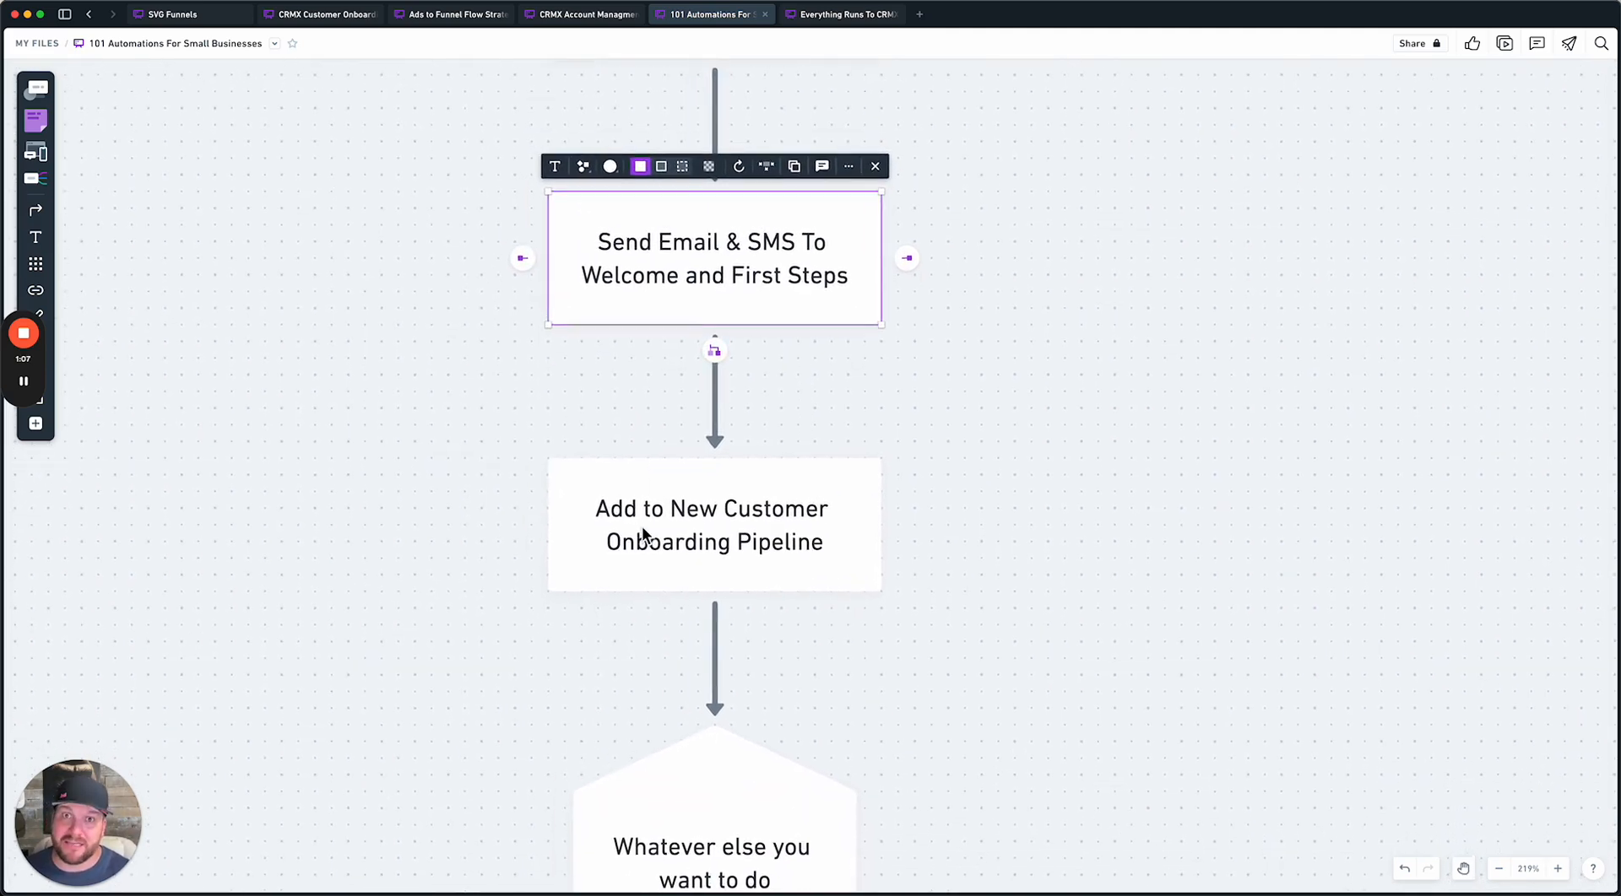
scroll(642, 525, "down", 1)
left_click(707, 517)
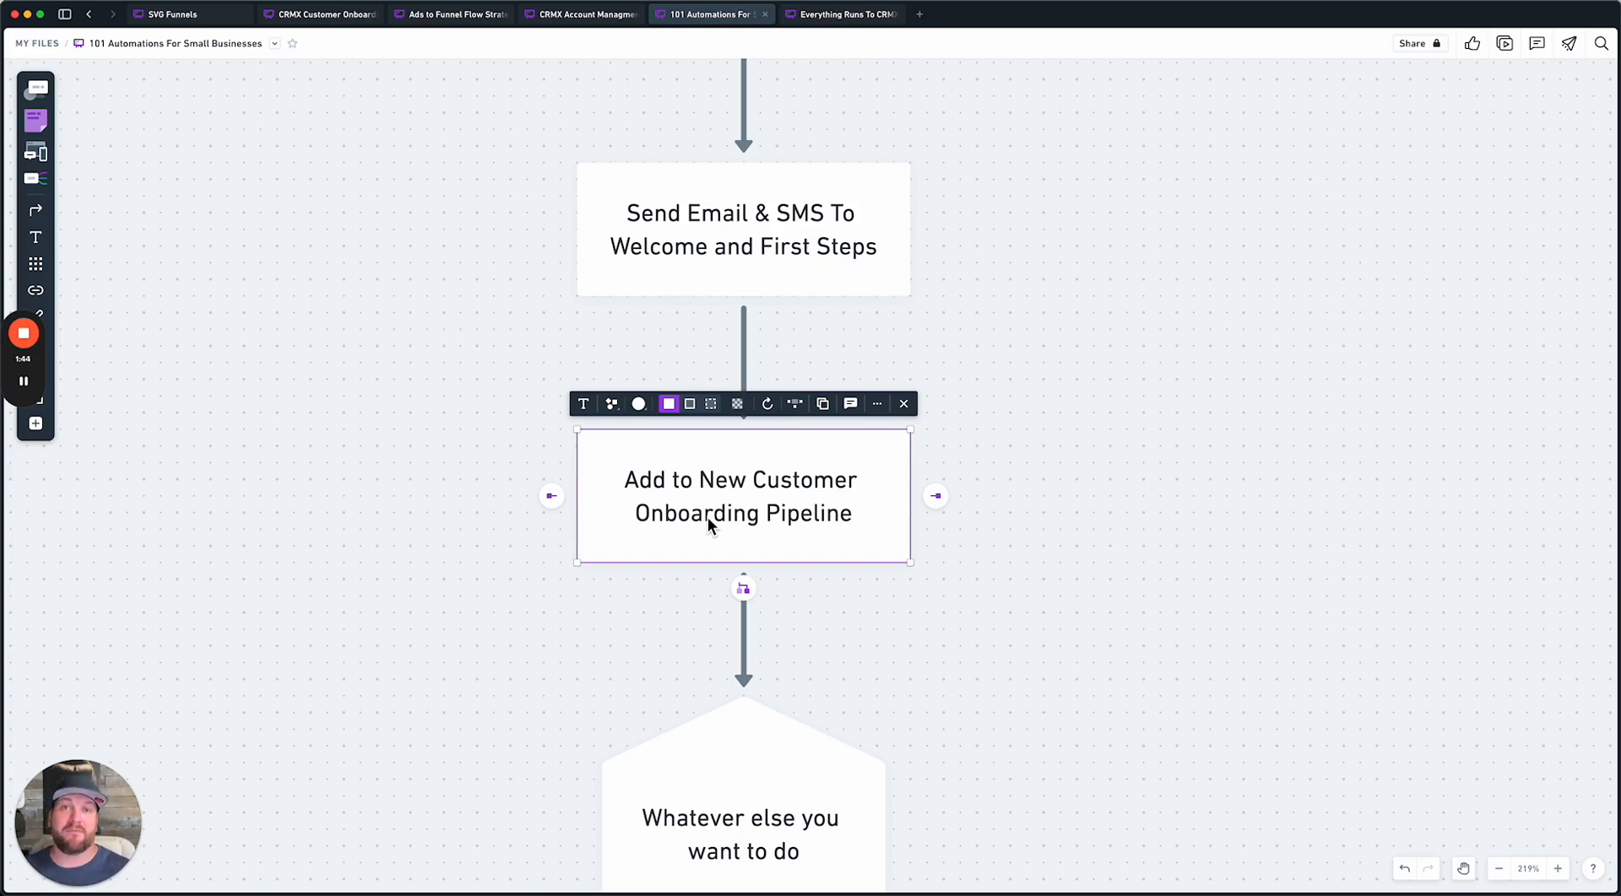
left_click(527, 444)
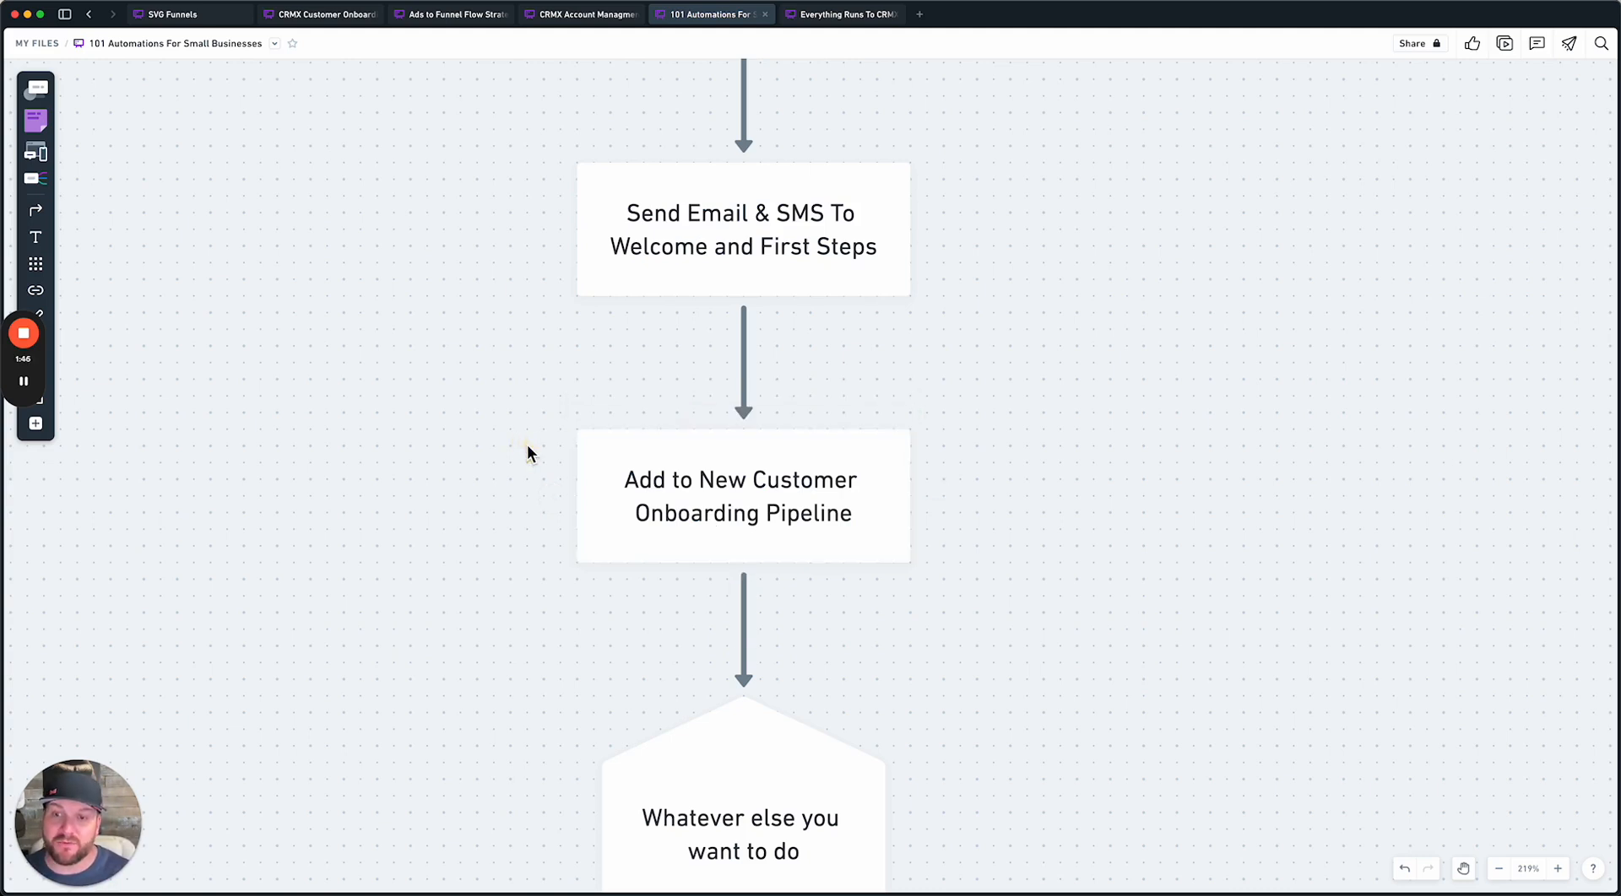
scroll(526, 444, "down", 10)
scroll(527, 447, "up", 8)
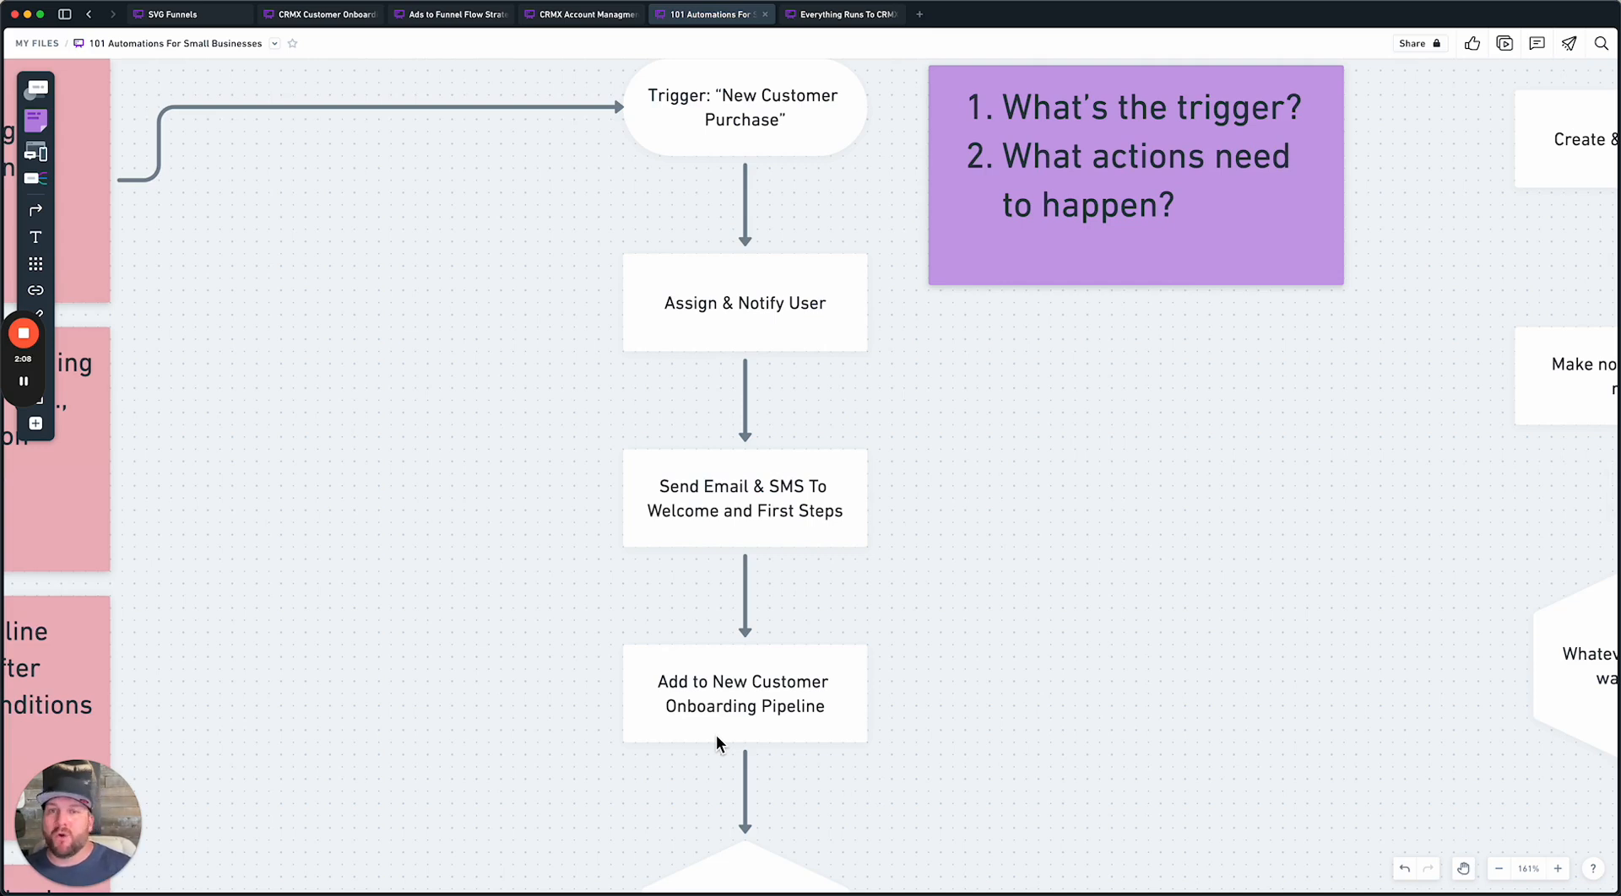
scroll(757, 666, "down", 2)
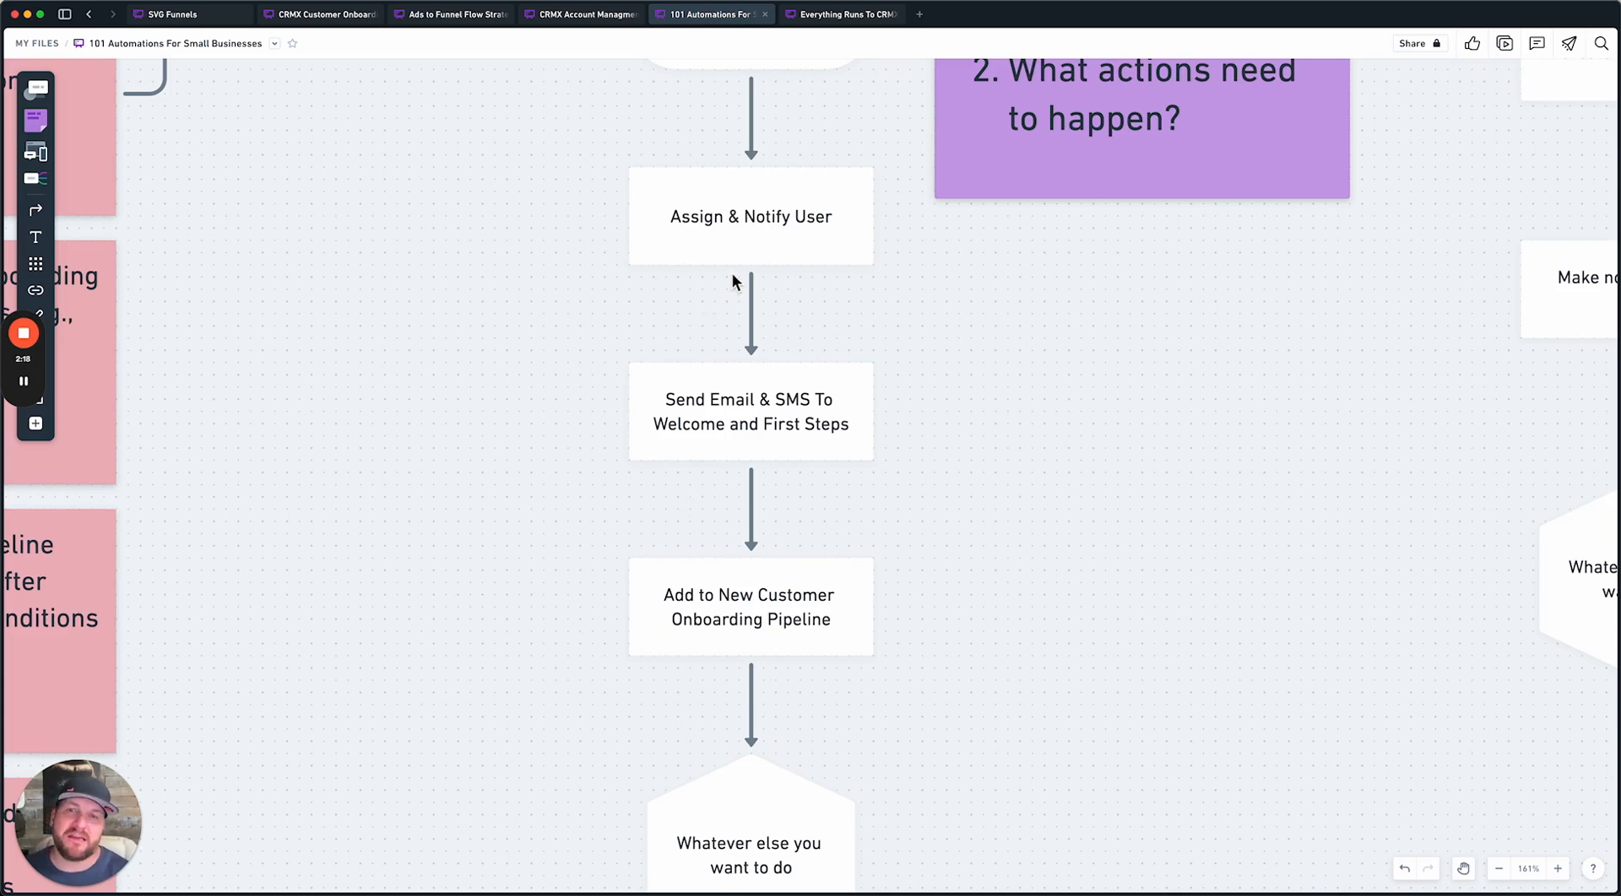
scroll(732, 278, "up", 3)
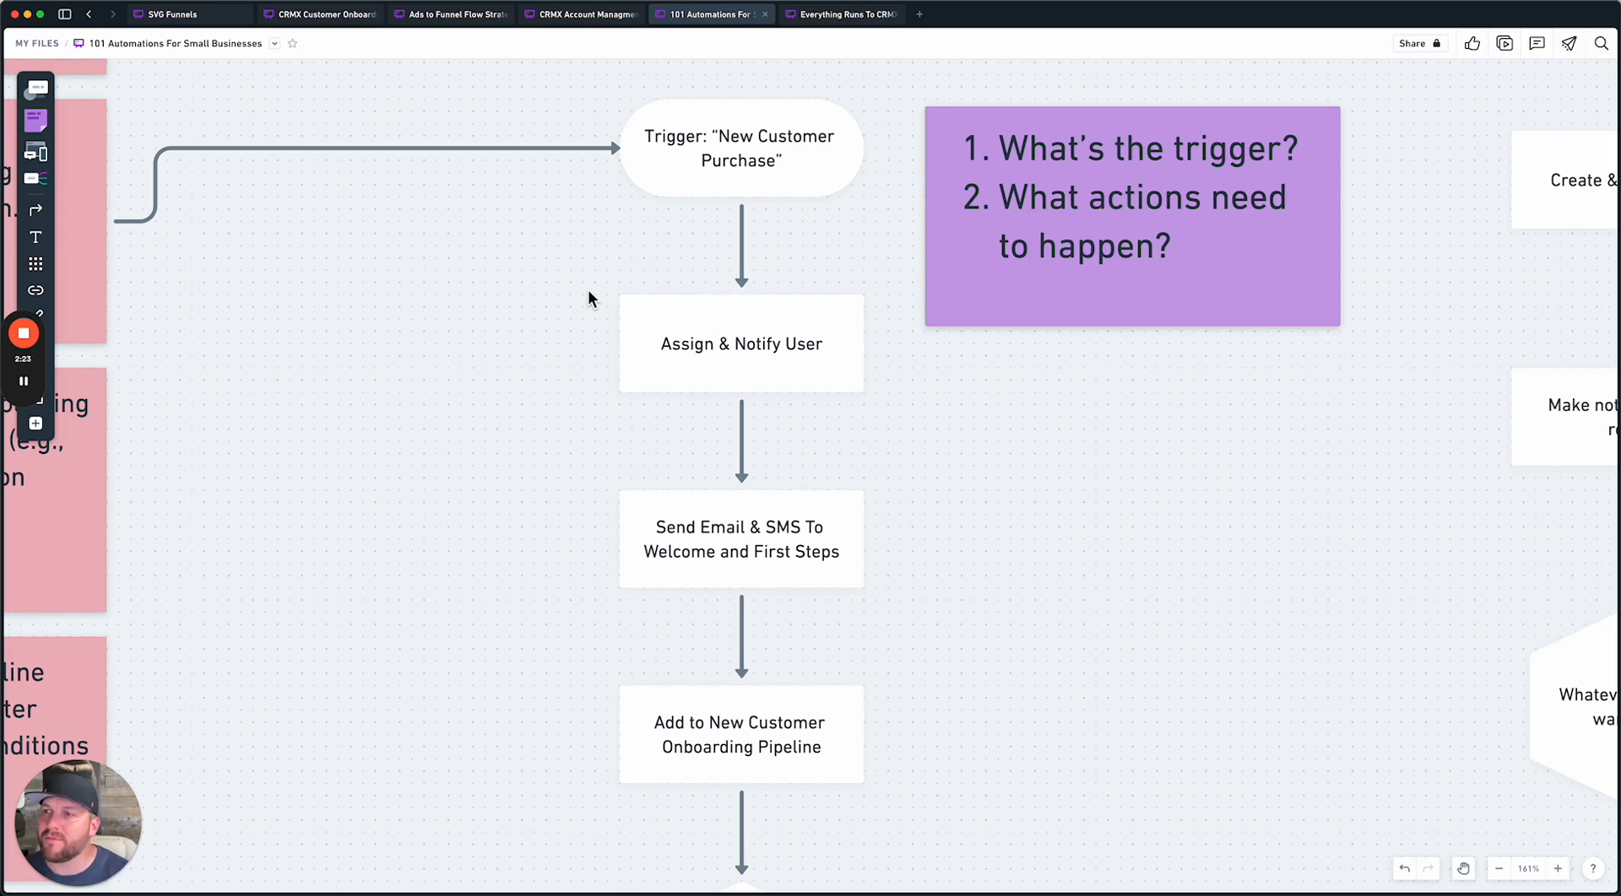
Narrow the whiteboard window to sit beside the browser and switch to the CRMX workflow editor
left_click_drag(3, 445, 1111, 439)
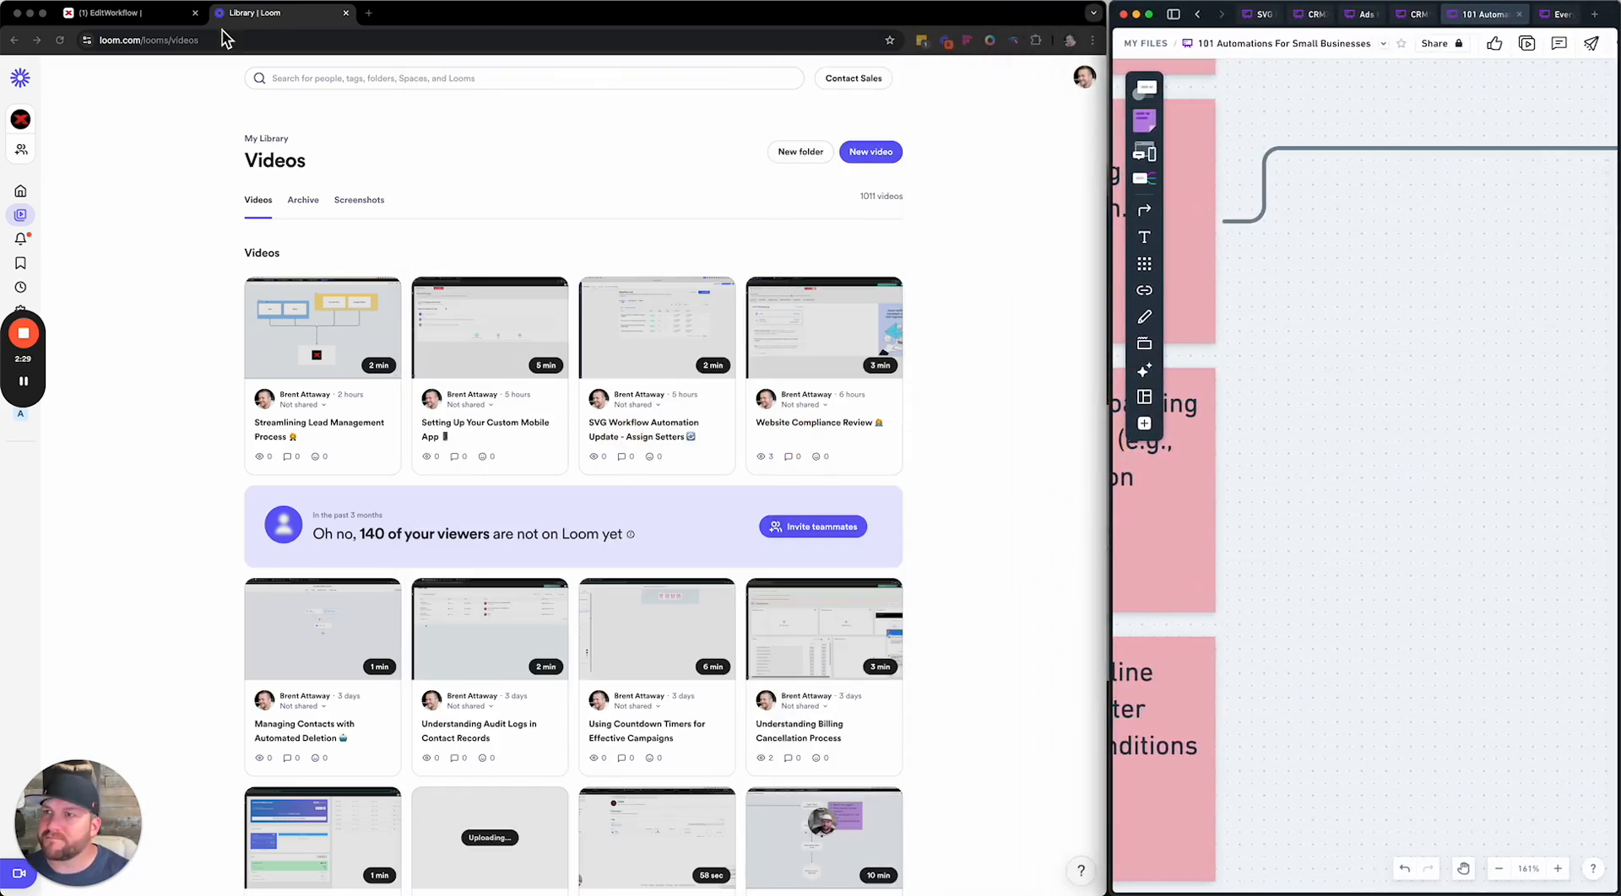
left_click(172, 20)
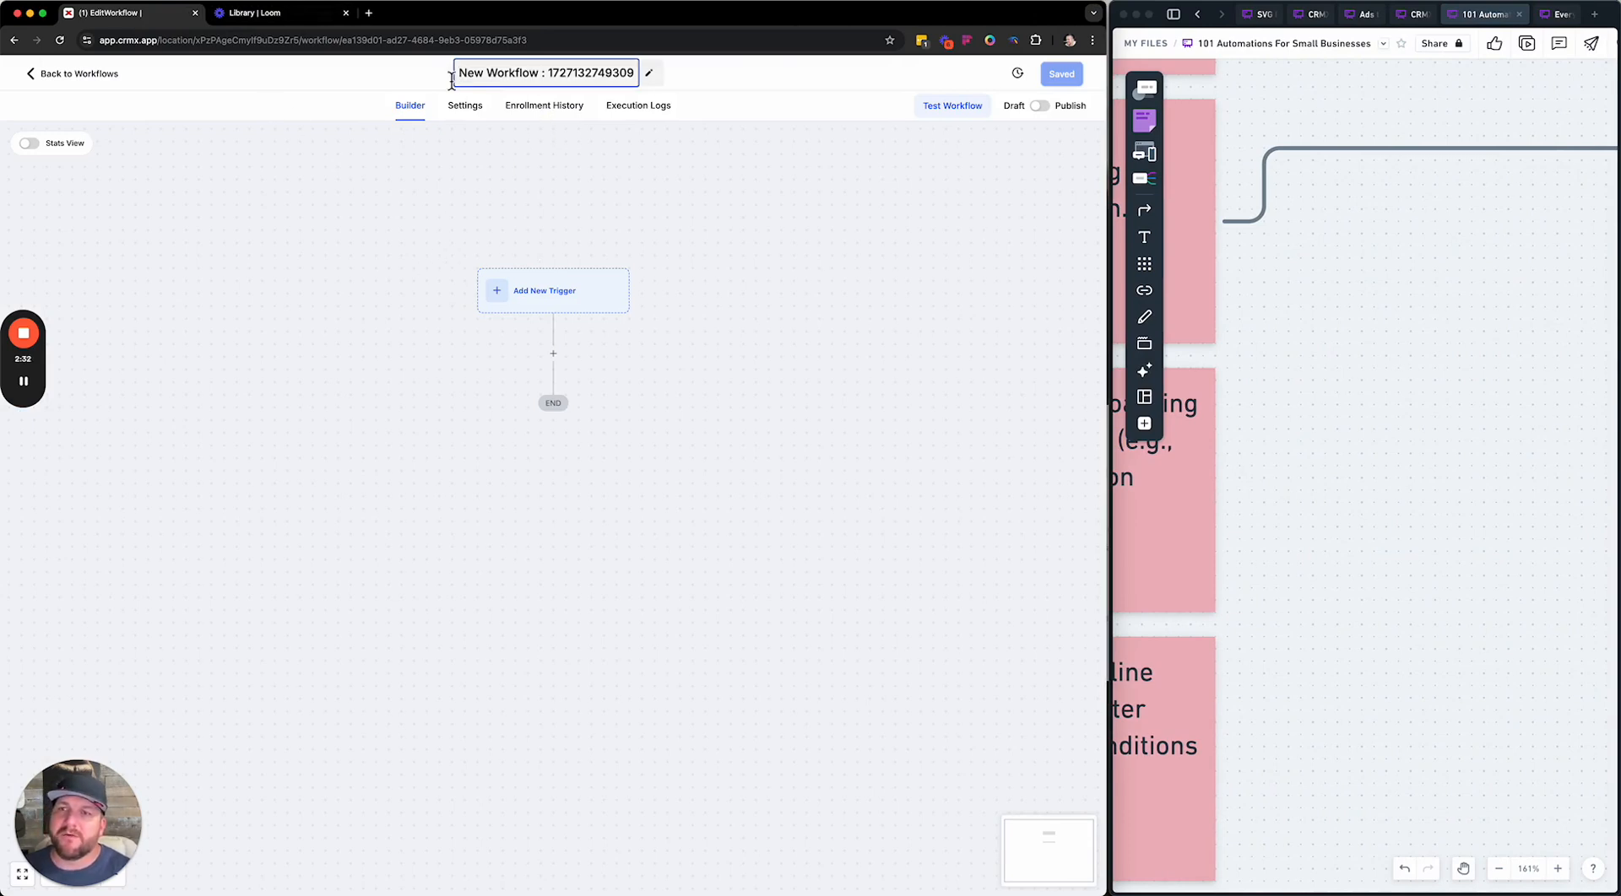
triple_click(494, 73)
key("BackSpace")
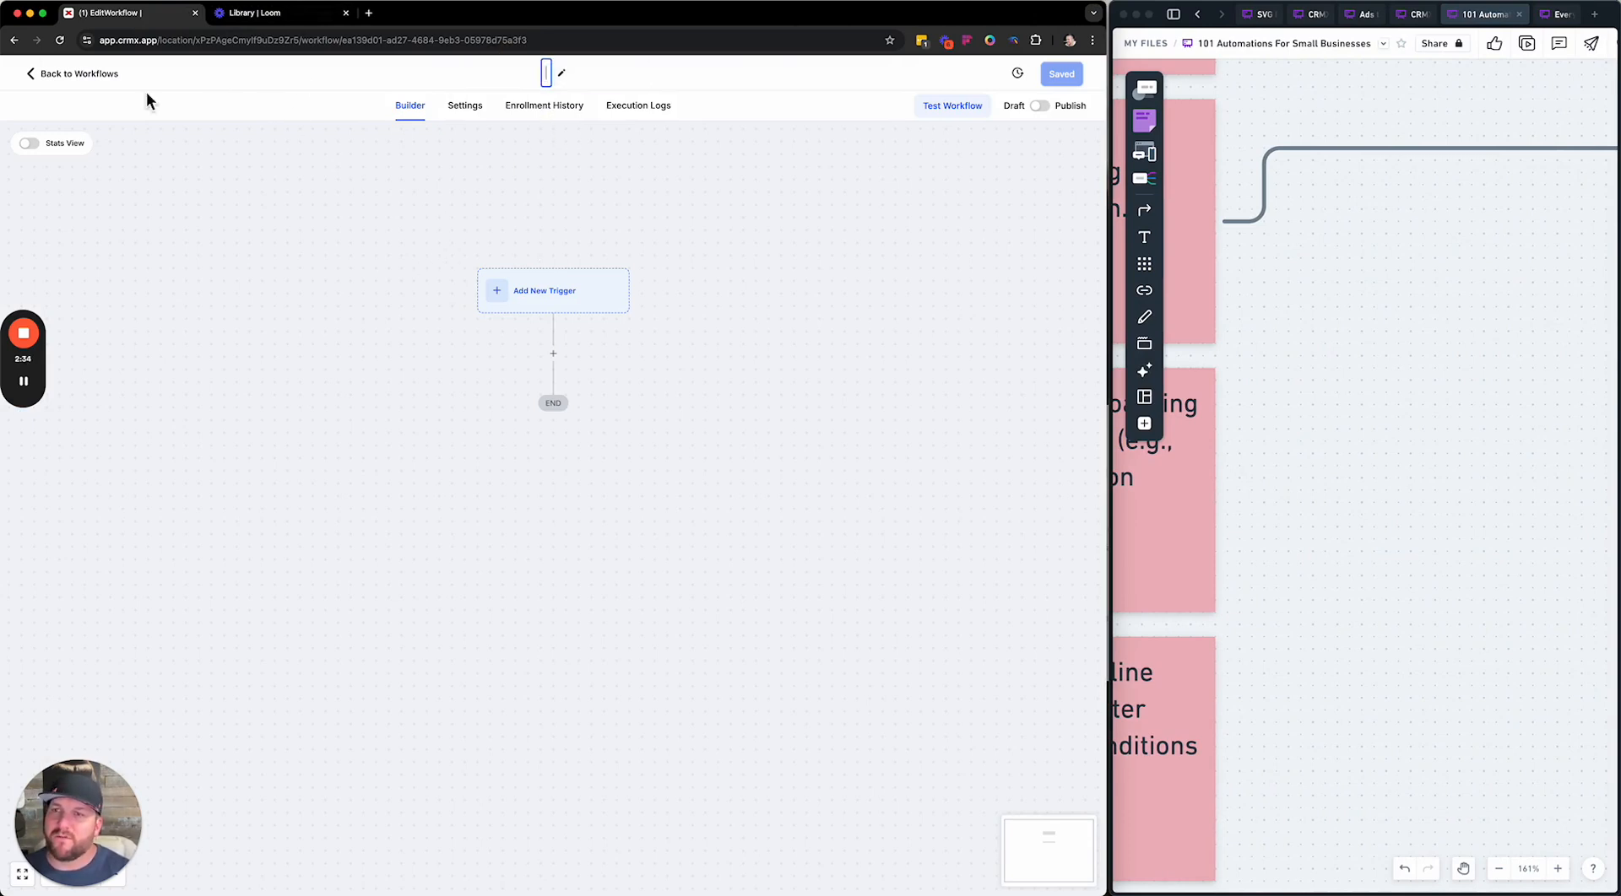
left_click(61, 74)
left_click(679, 512)
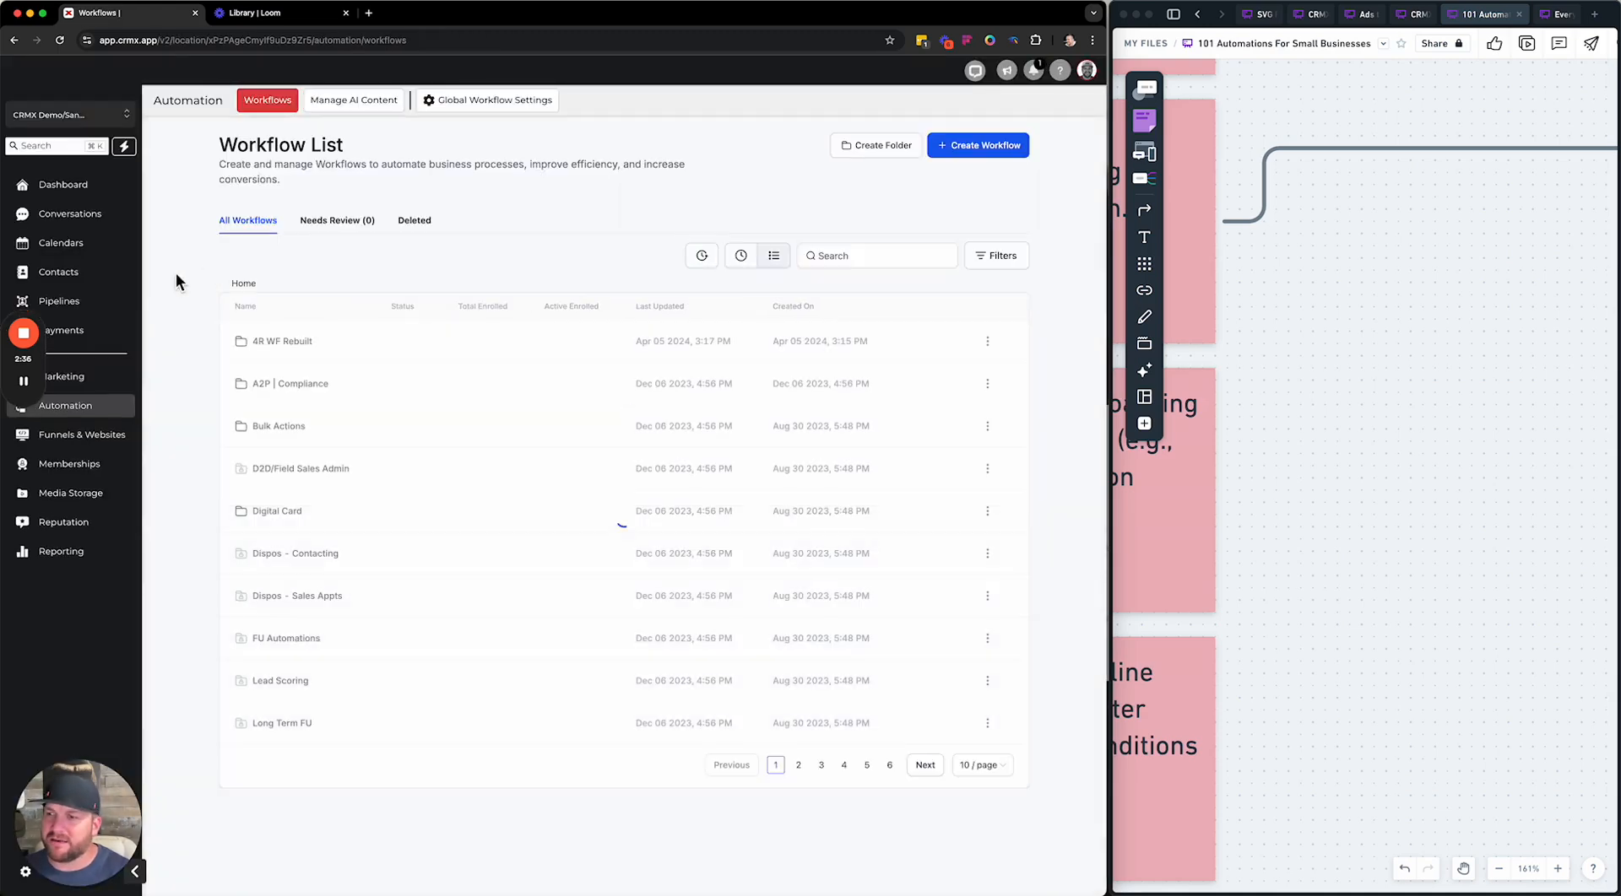
Create a new workflow from scratch in the Automation area
left_click(76, 406)
left_click(982, 148)
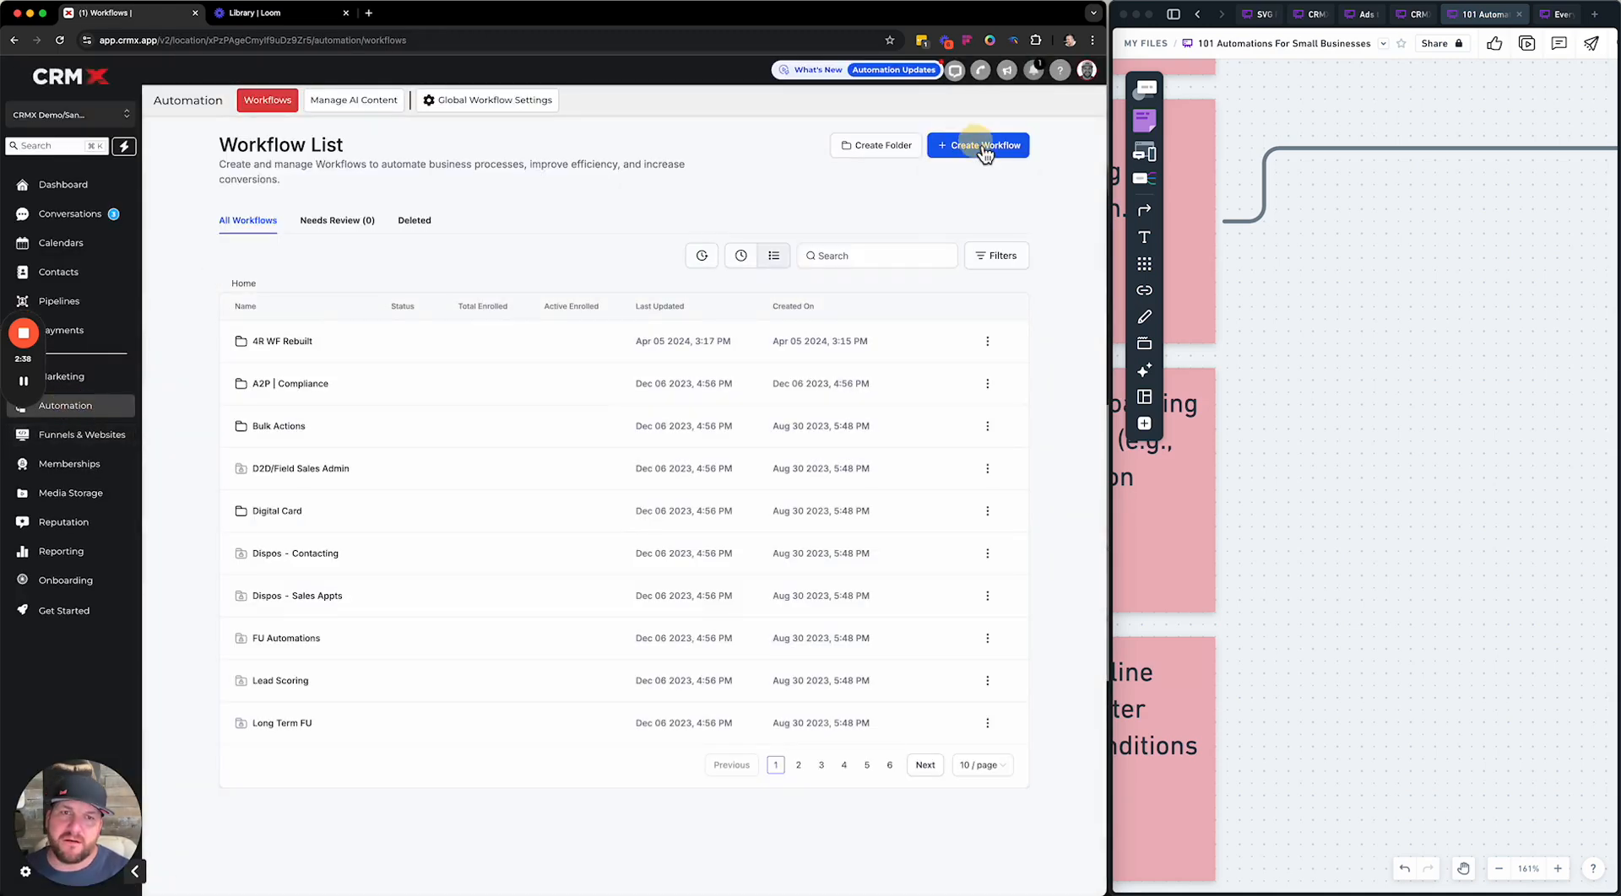
left_click(947, 203)
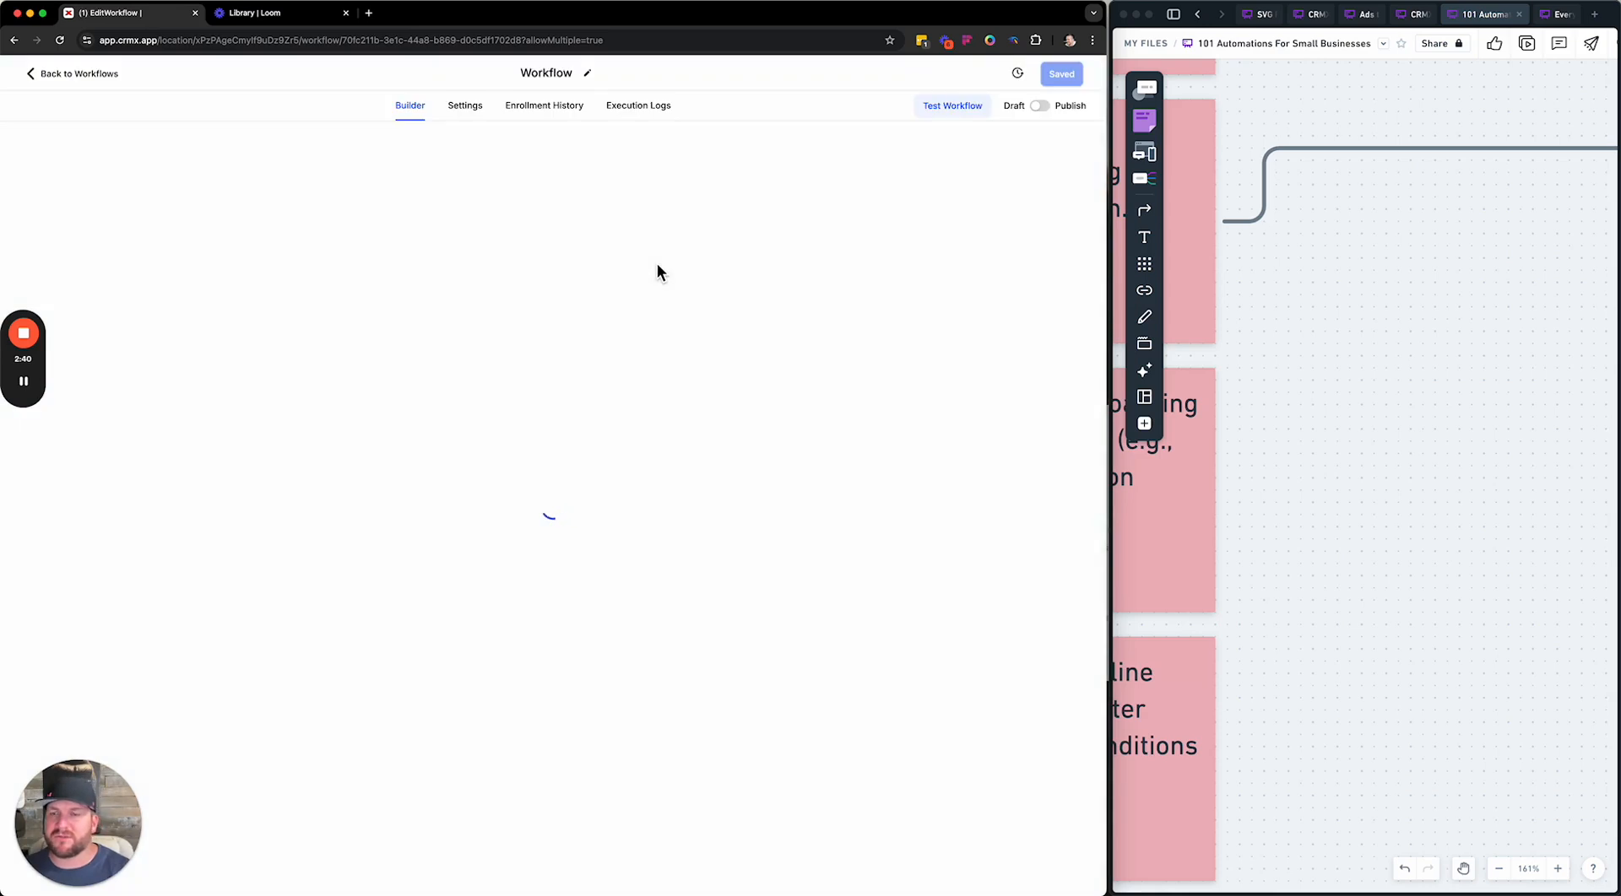
Name the new workflow "New Customer Onboarding", with the whole onboarding flowchart visible on the whiteboard for reference
left_click(549, 72)
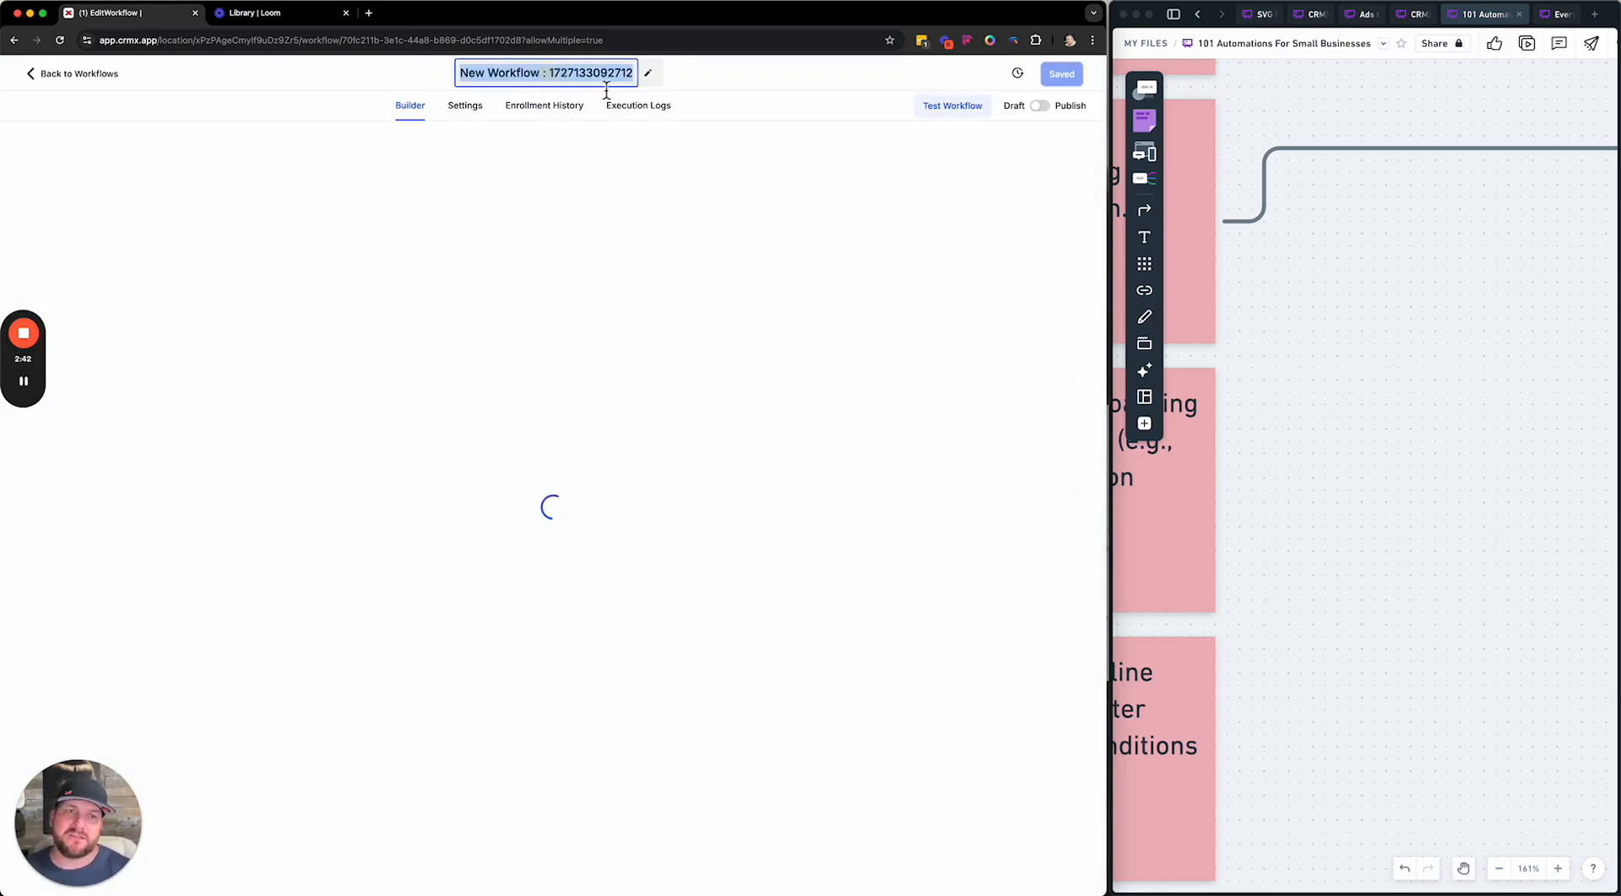
scroll(1238, 319, "left", 5)
scroll(1238, 316, "right", 2)
scroll(1440, 367, "right", 10)
scroll(1440, 367, "up", 1)
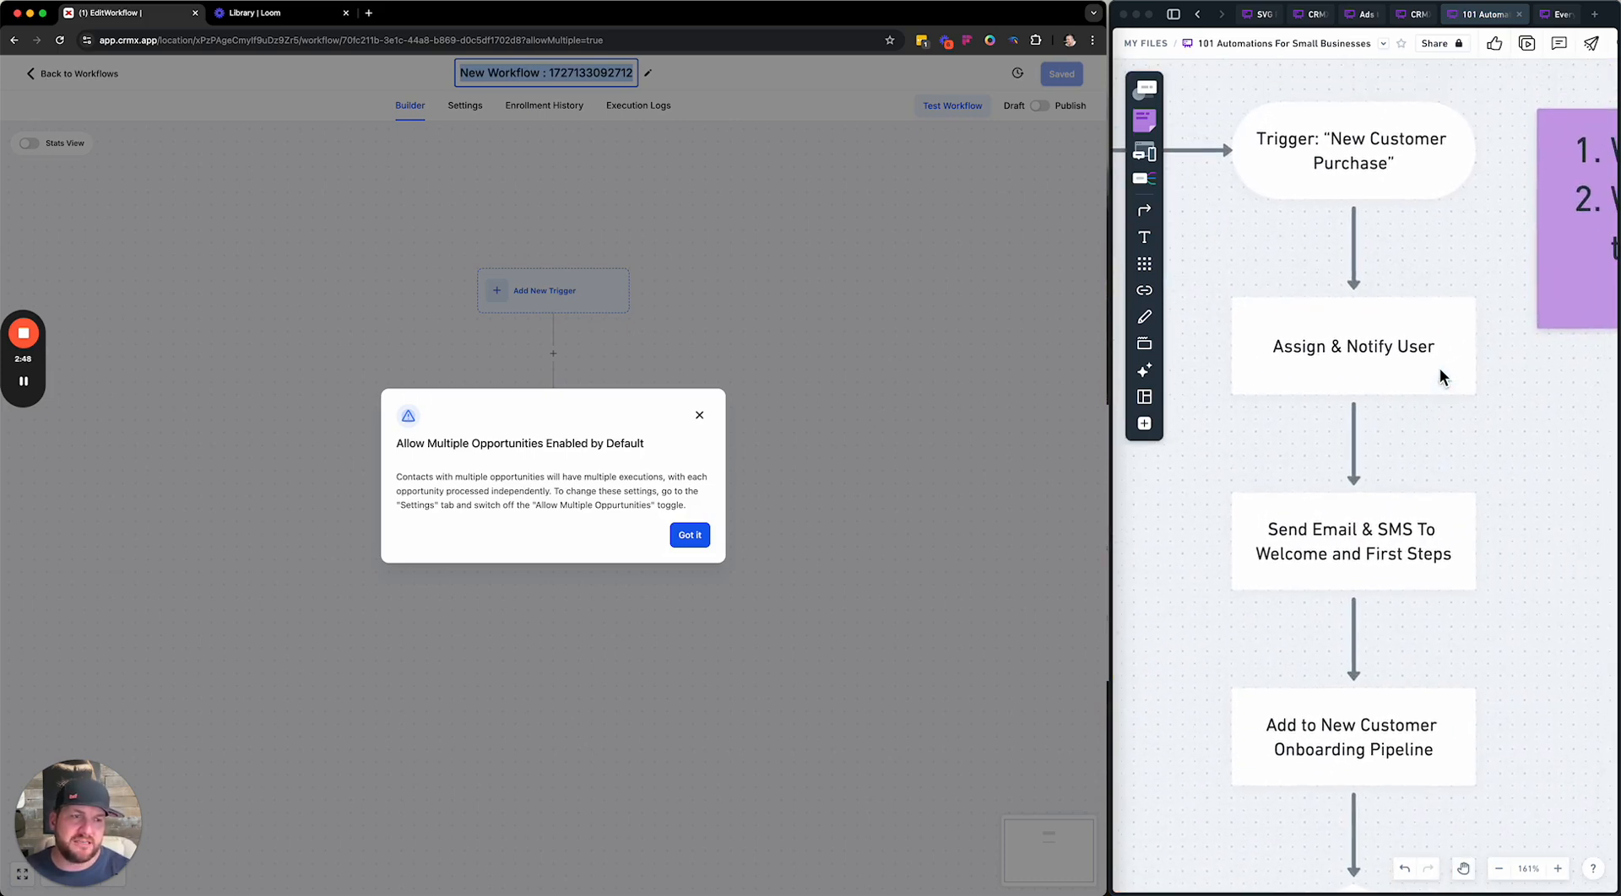
left_click(1320, 468)
scroll(1321, 467, "down", 5)
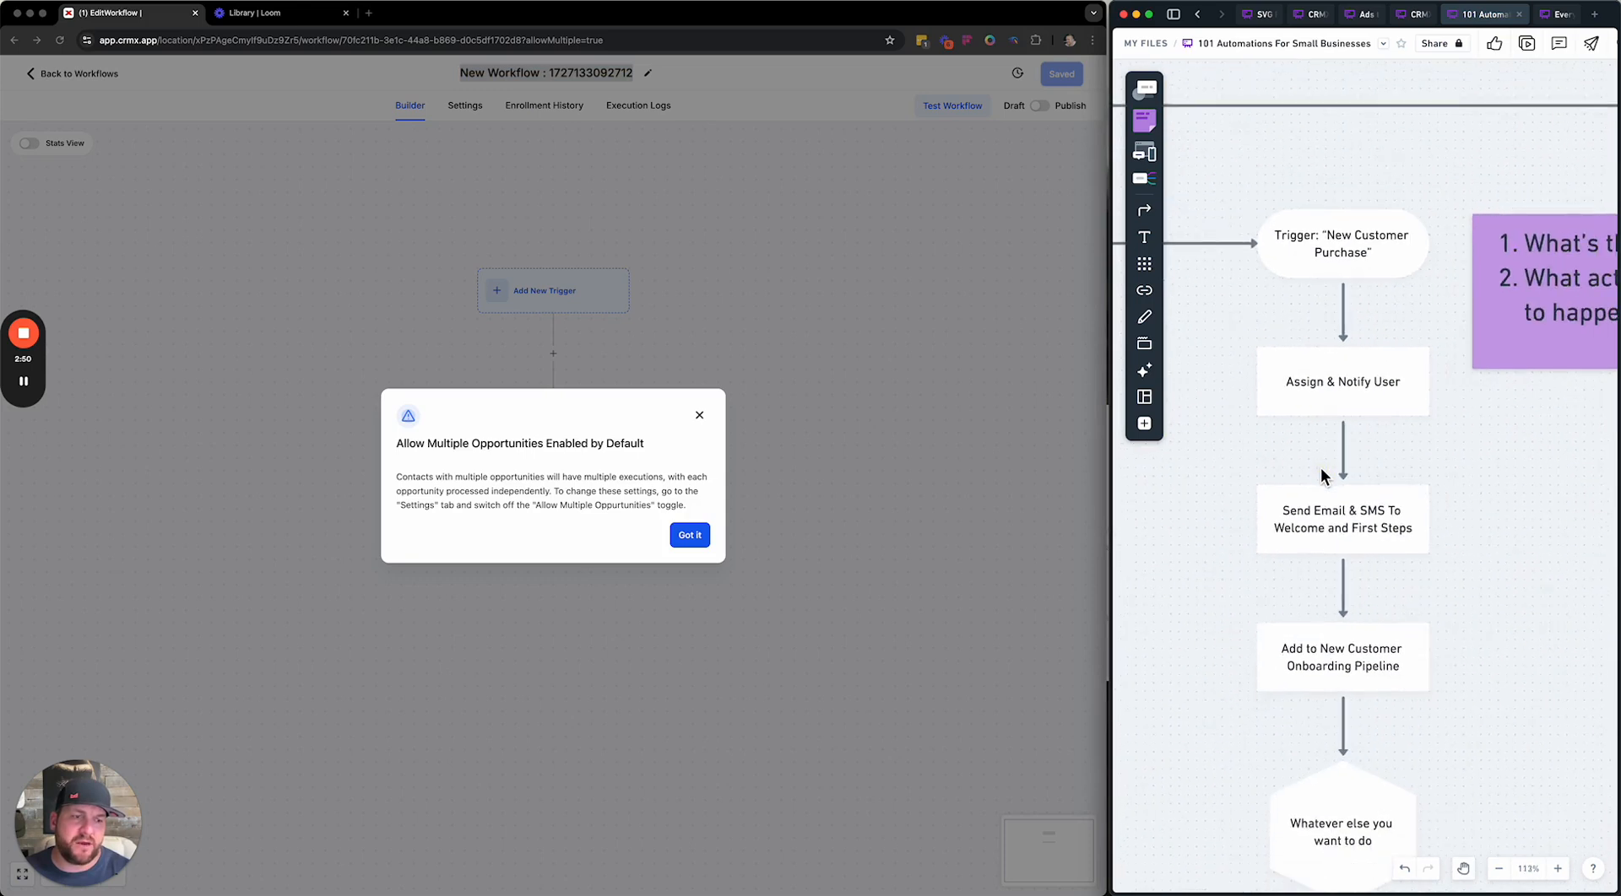
scroll(1320, 467, "down", 2)
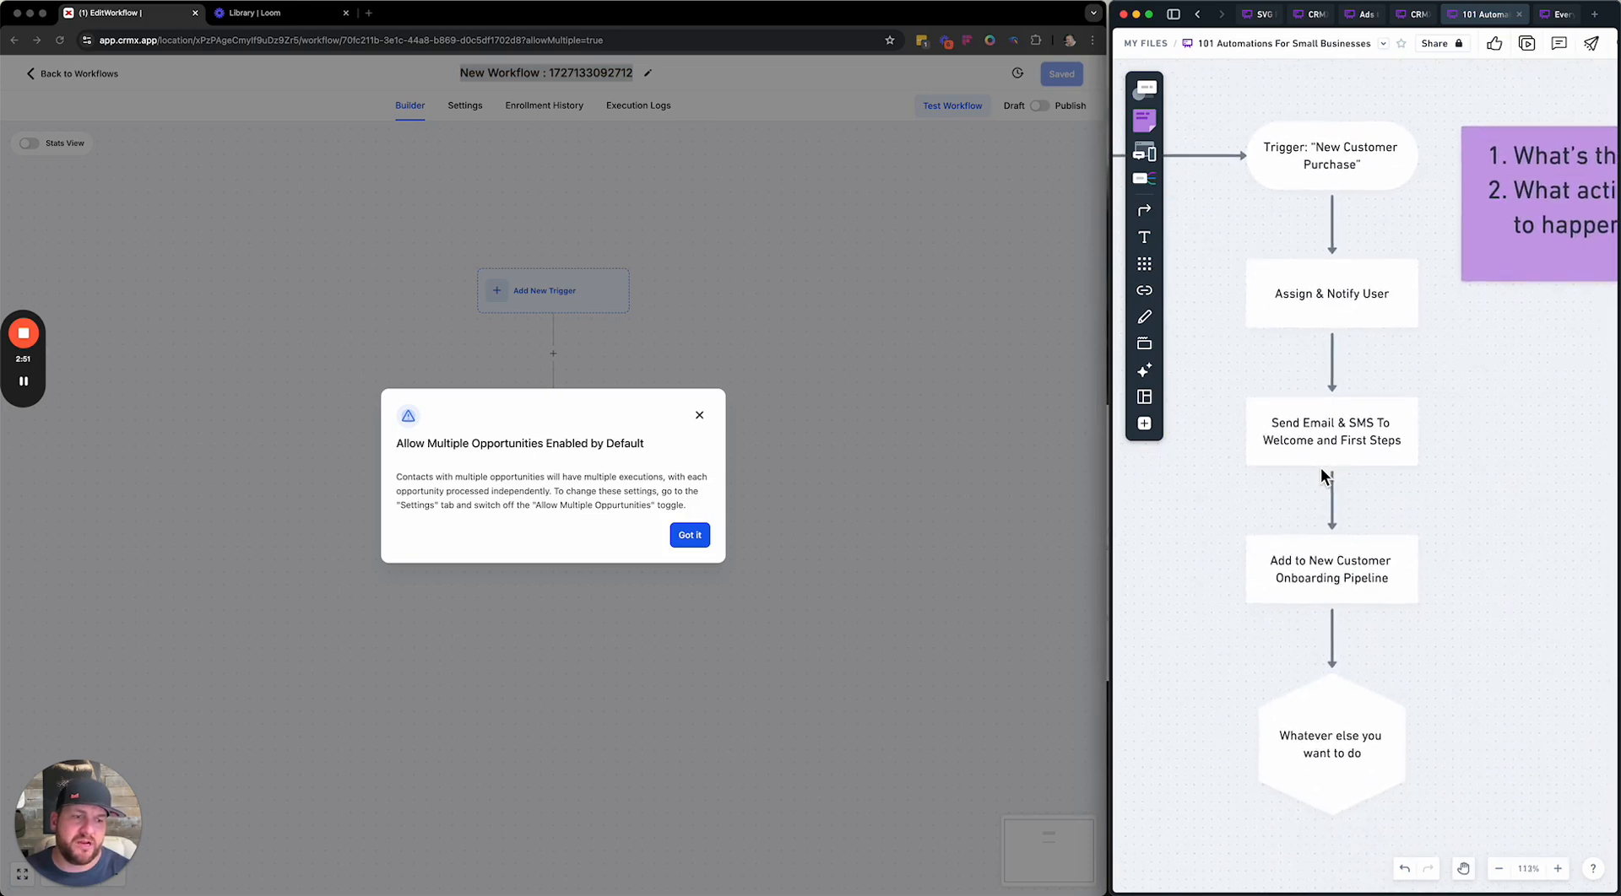
left_click(687, 532)
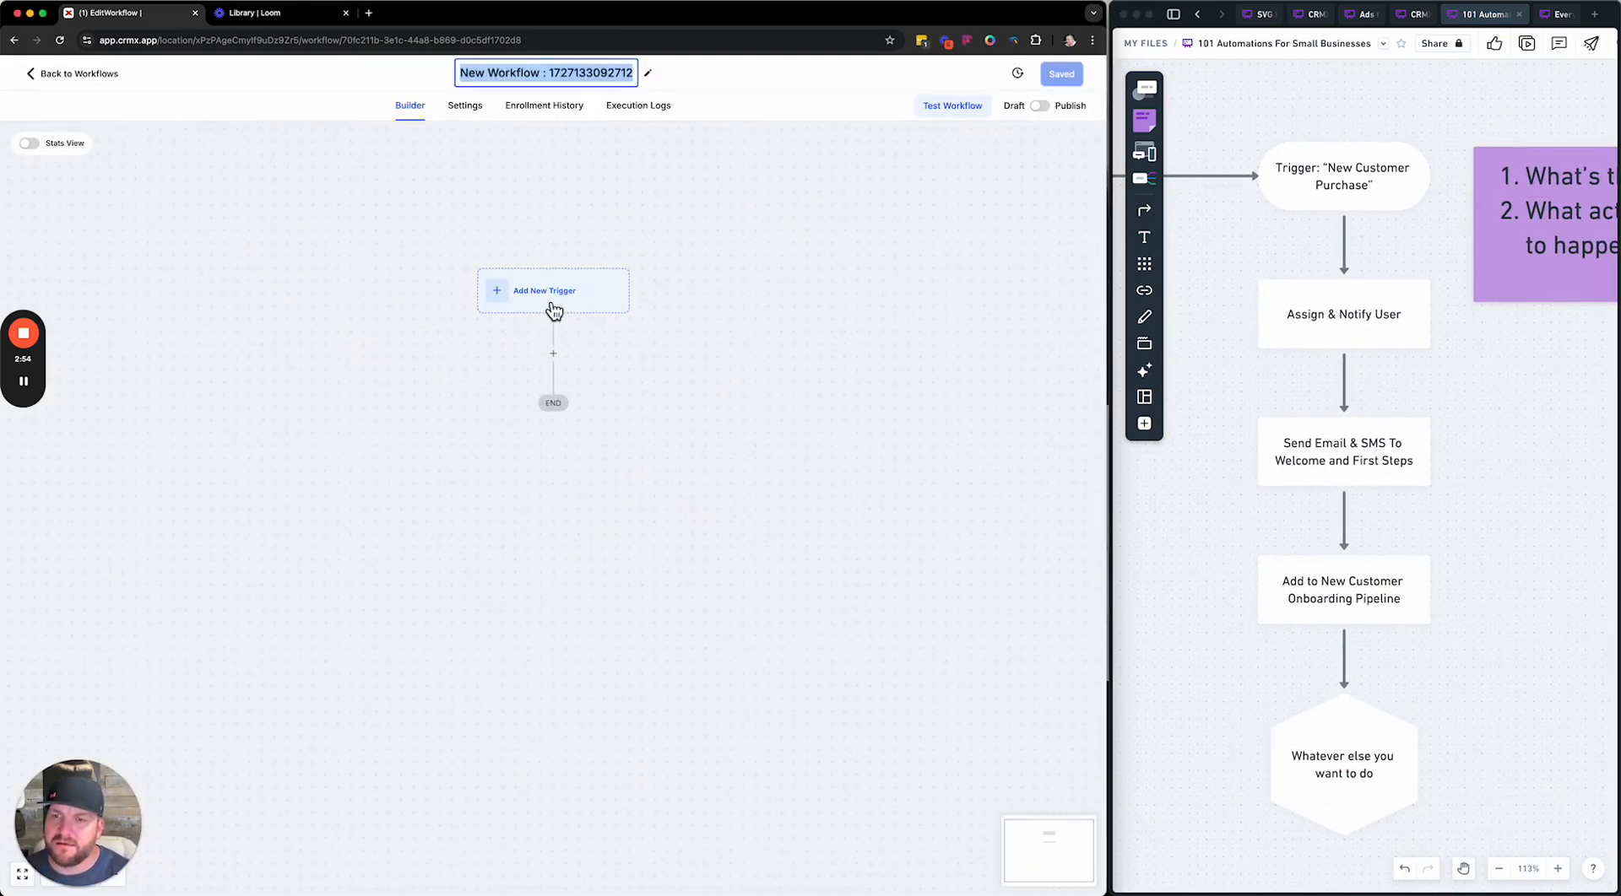
type("New Customer ")
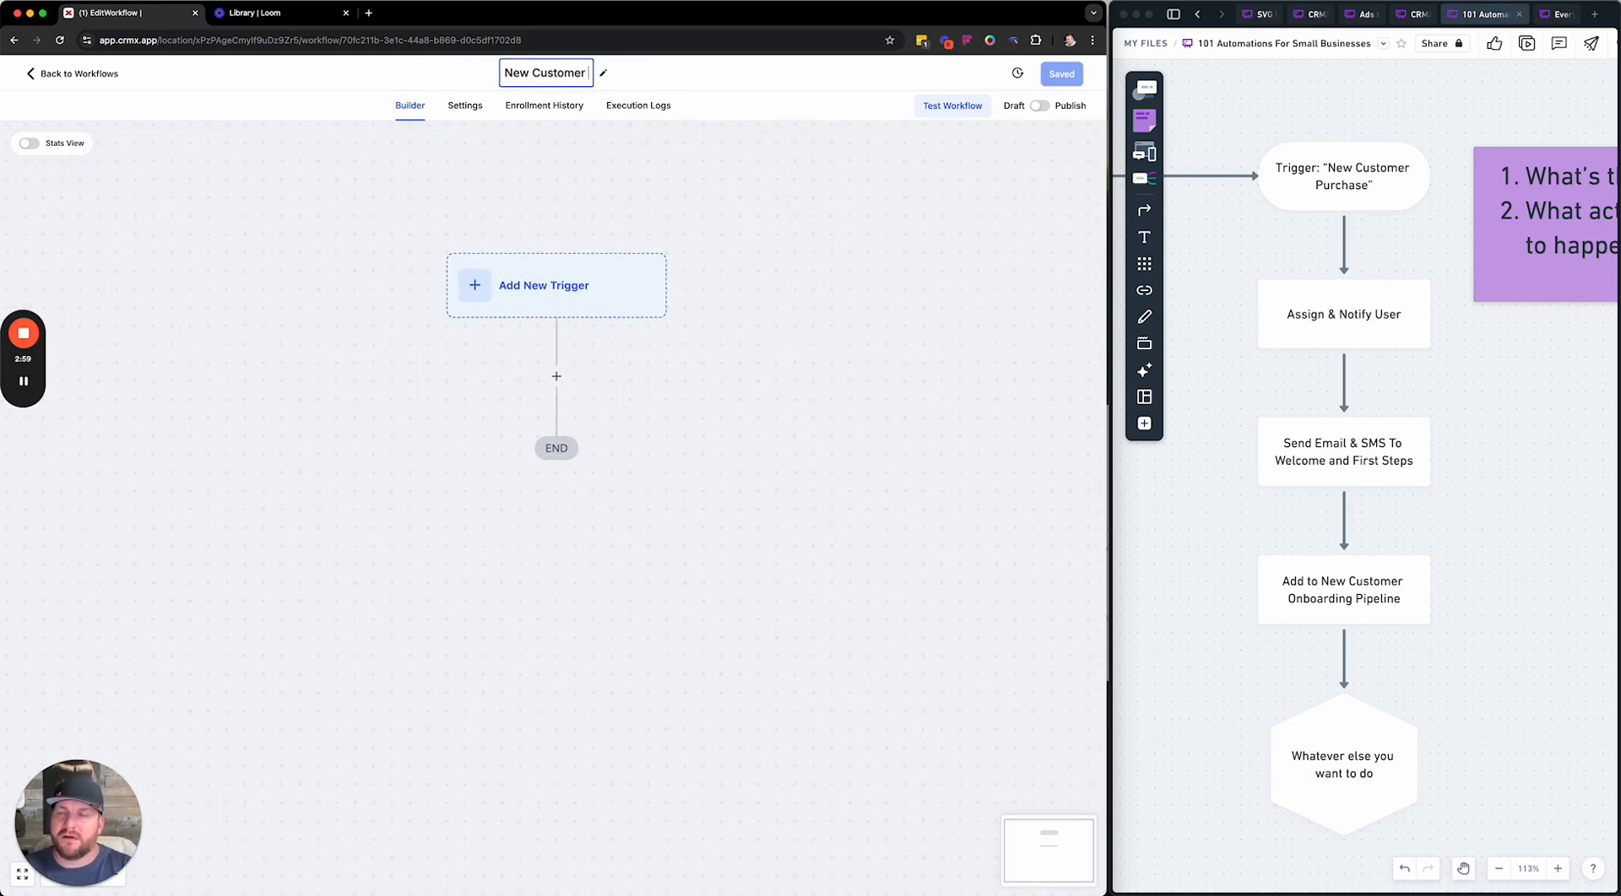
type("Onboarding")
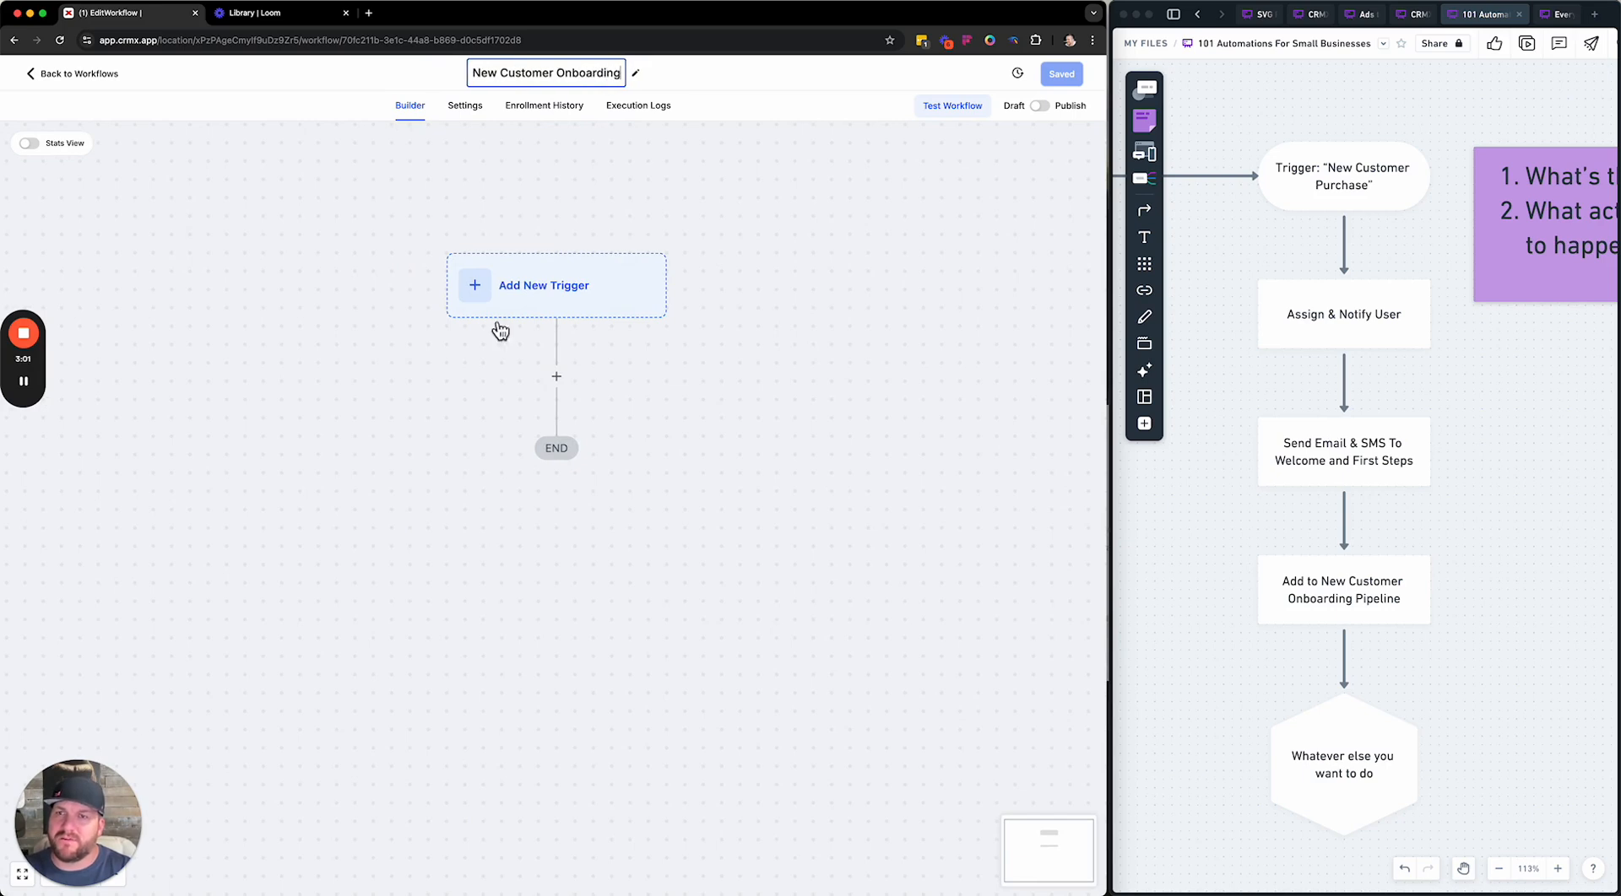
left_click(392, 330)
Search the workflow triggers for "order" and choose Order Form Submission as the new trigger
scroll(392, 329, "up", 5)
scroll(391, 329, "right", 2)
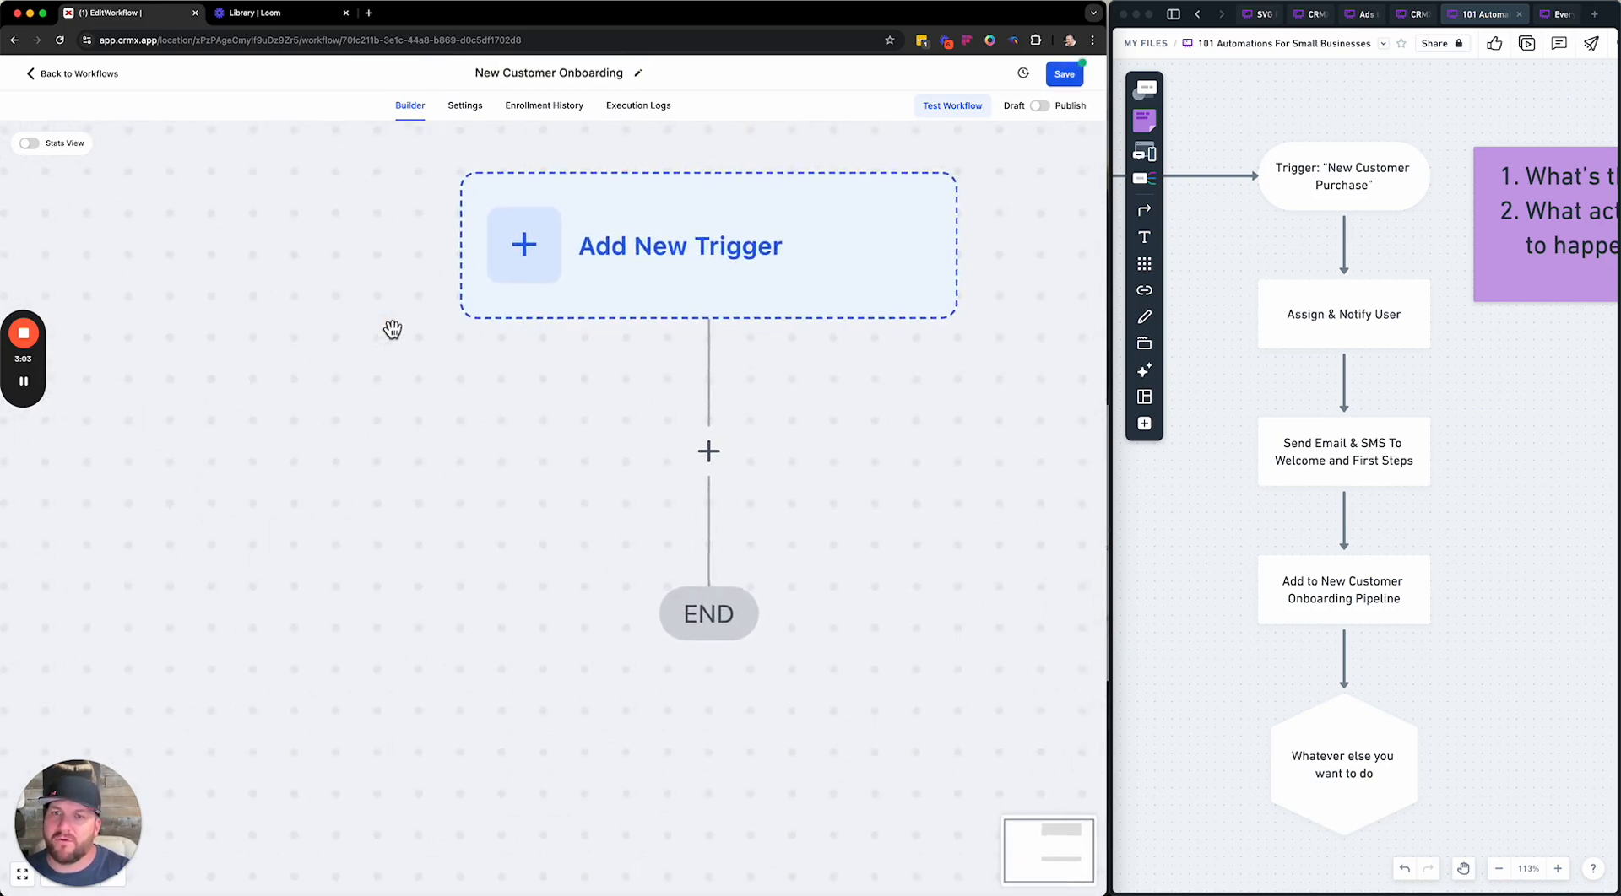
scroll(391, 330, "right", 1)
left_click(1340, 167)
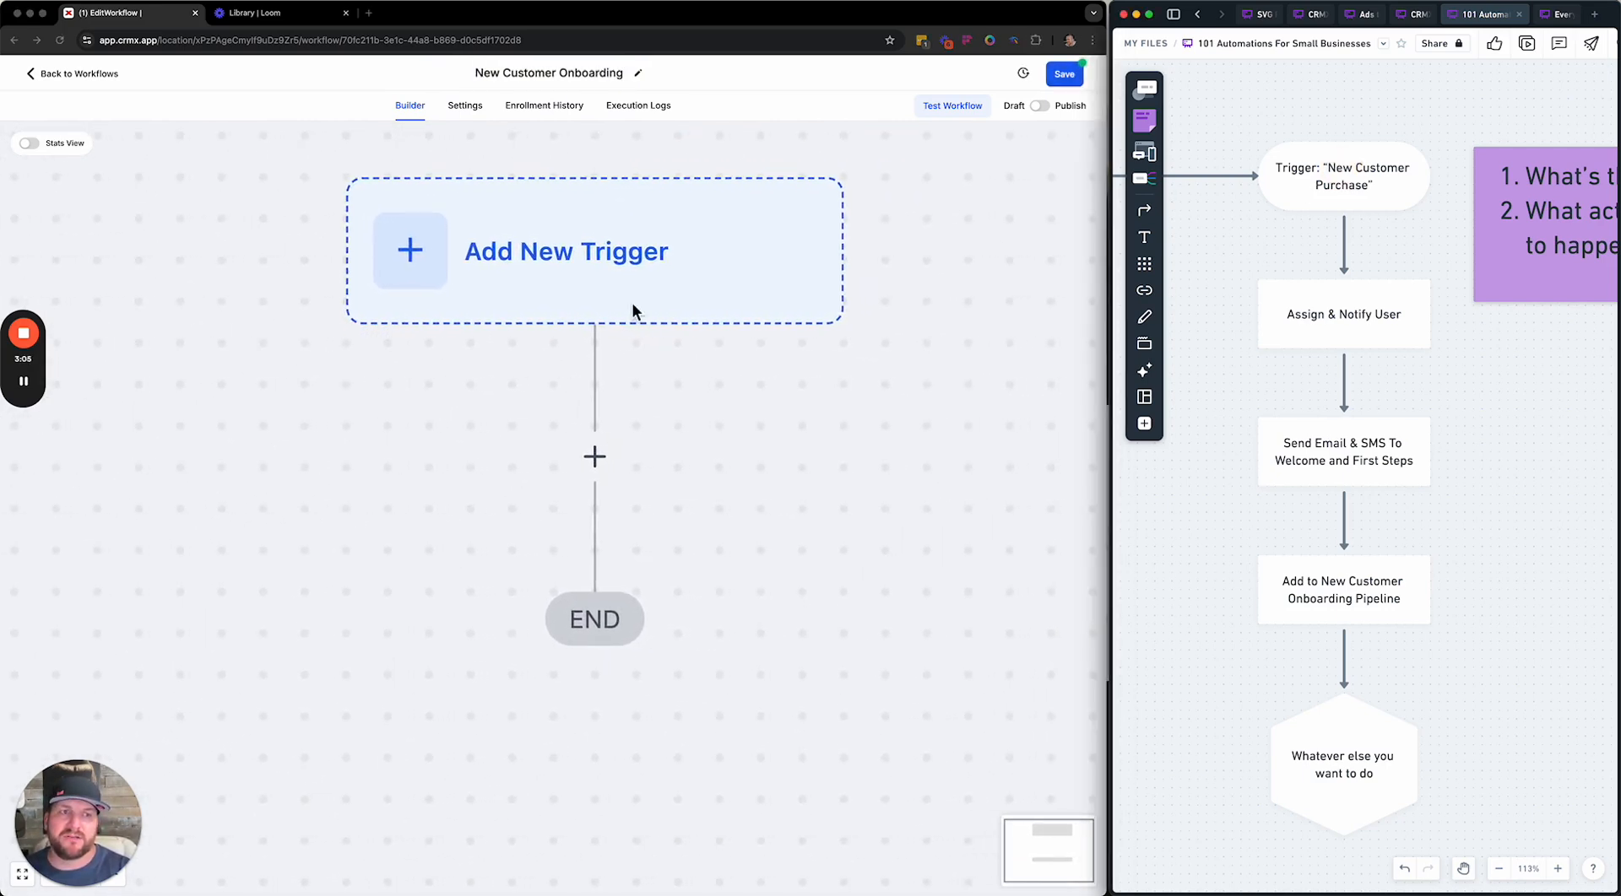
left_click(547, 257)
left_click(850, 209)
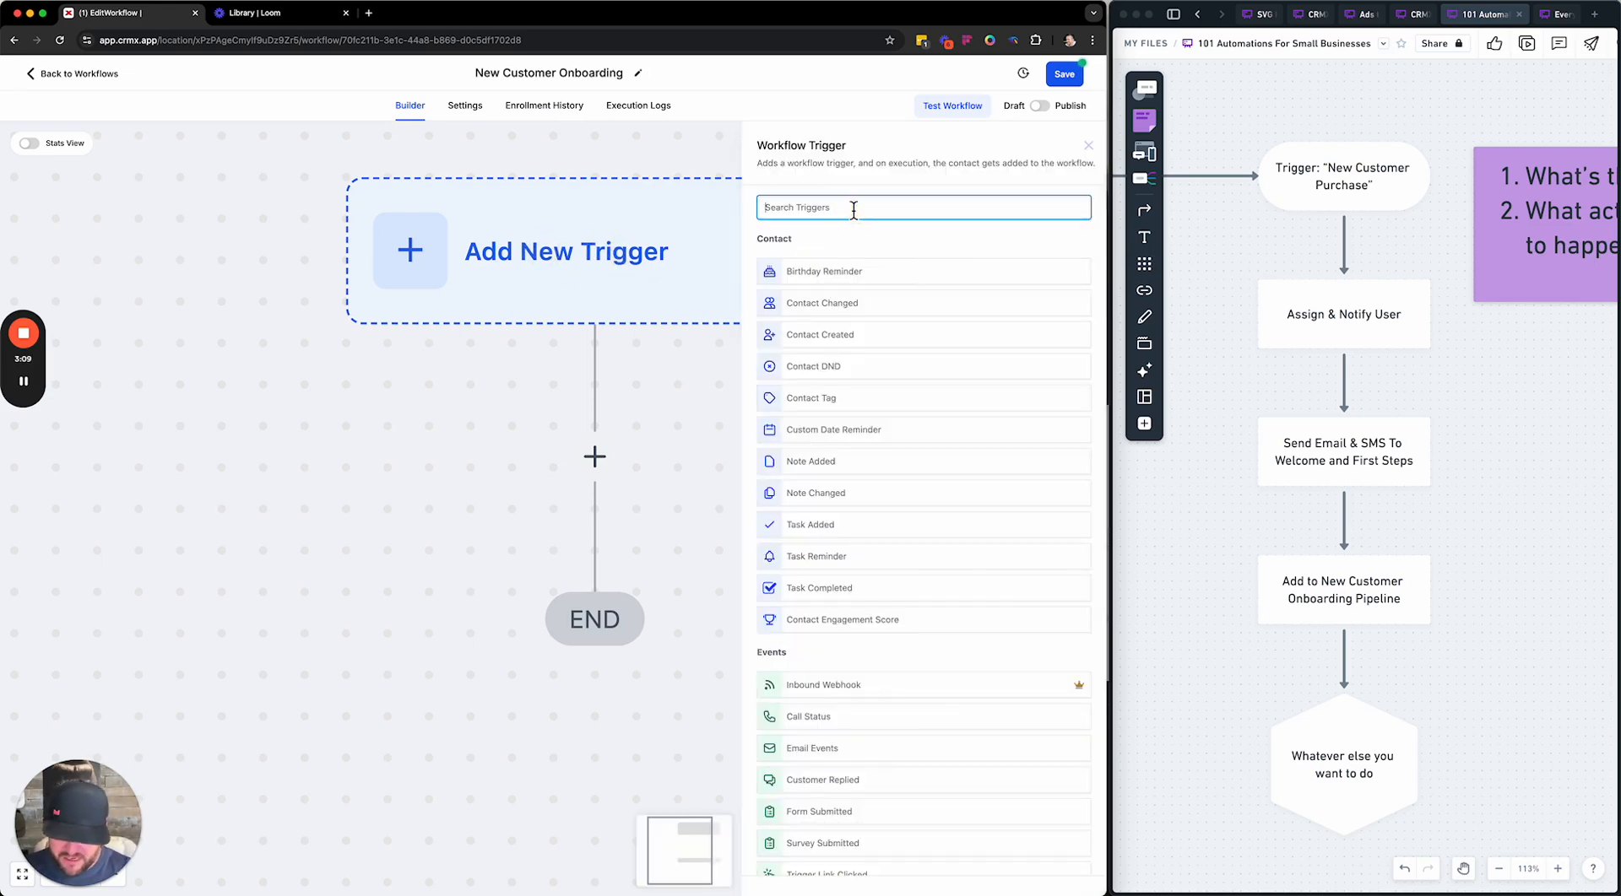
type("order")
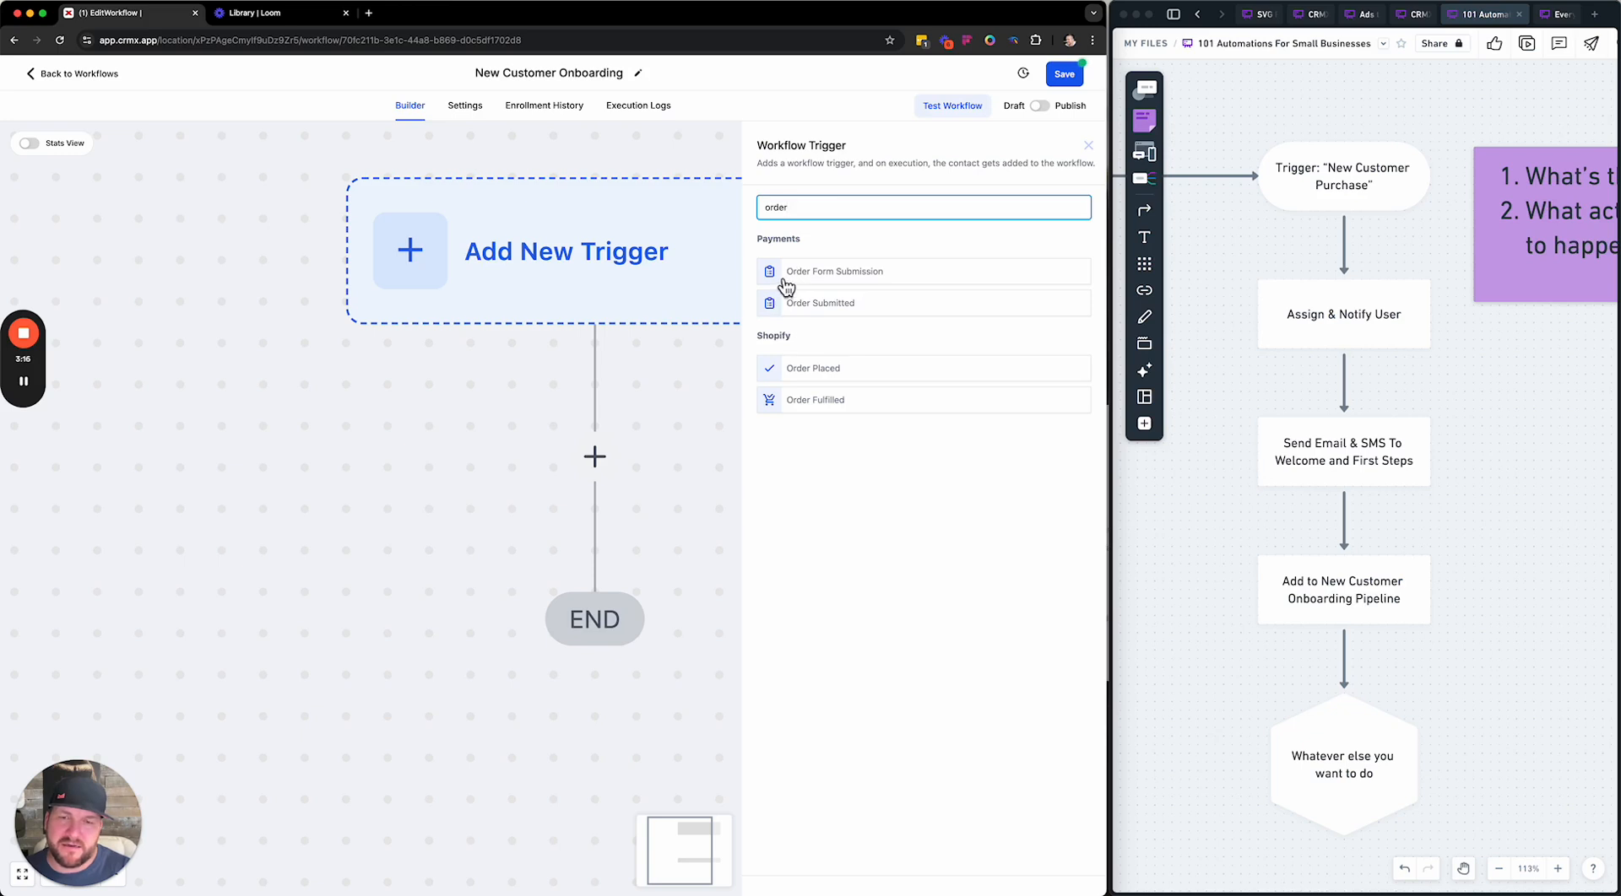
left_click_drag(765, 345, 816, 339)
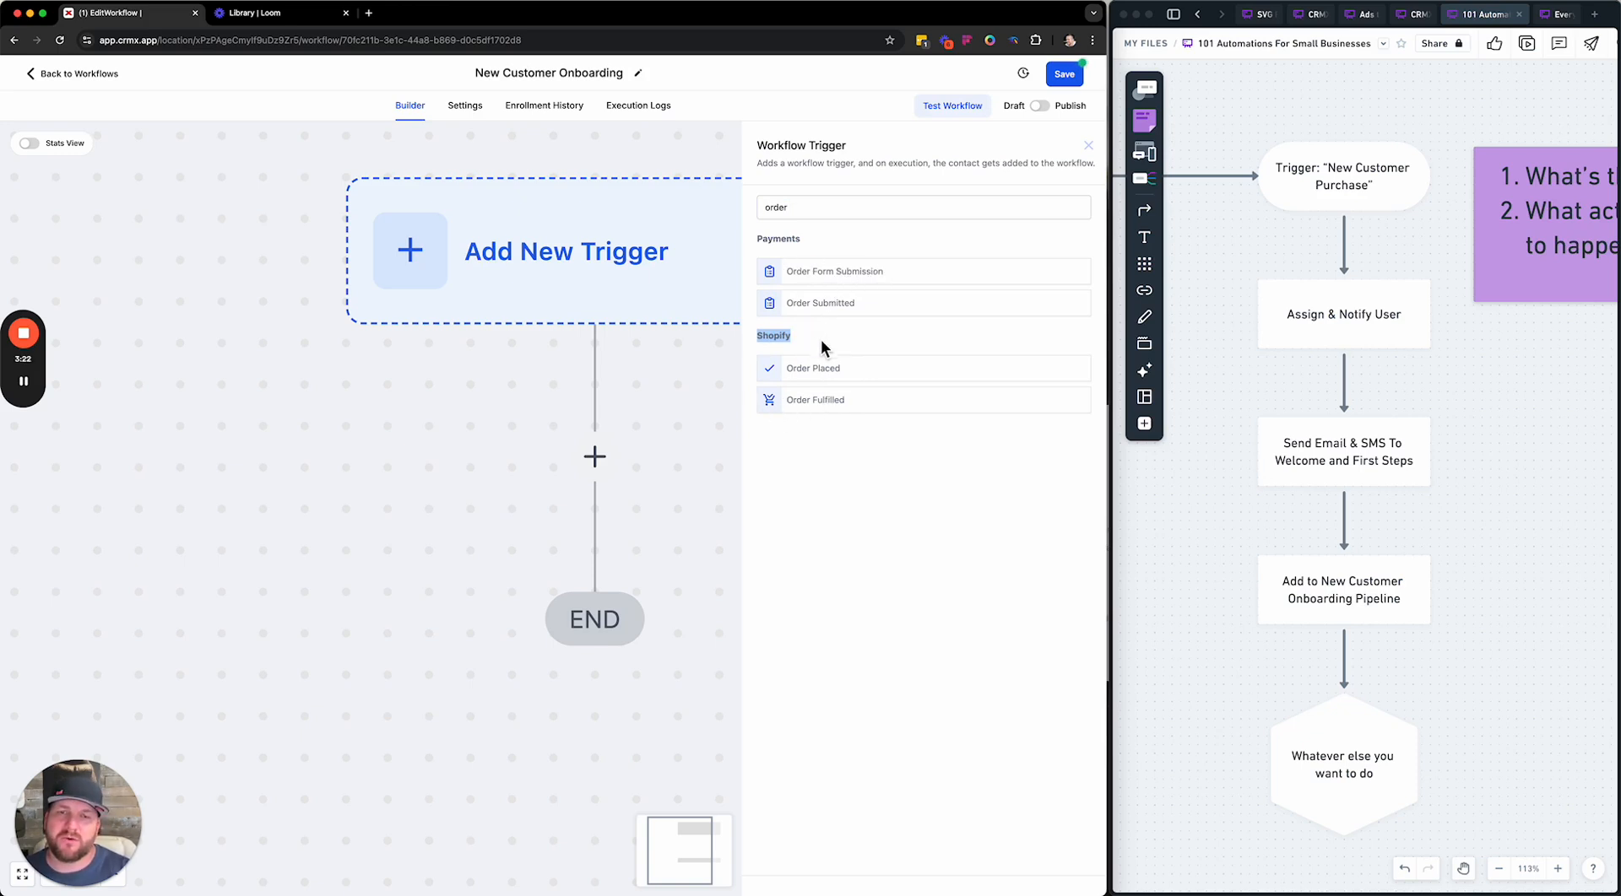
left_click(829, 286)
Filter the Order Form Submission trigger by In funnel/website set to Life Coach
left_click(642, 358)
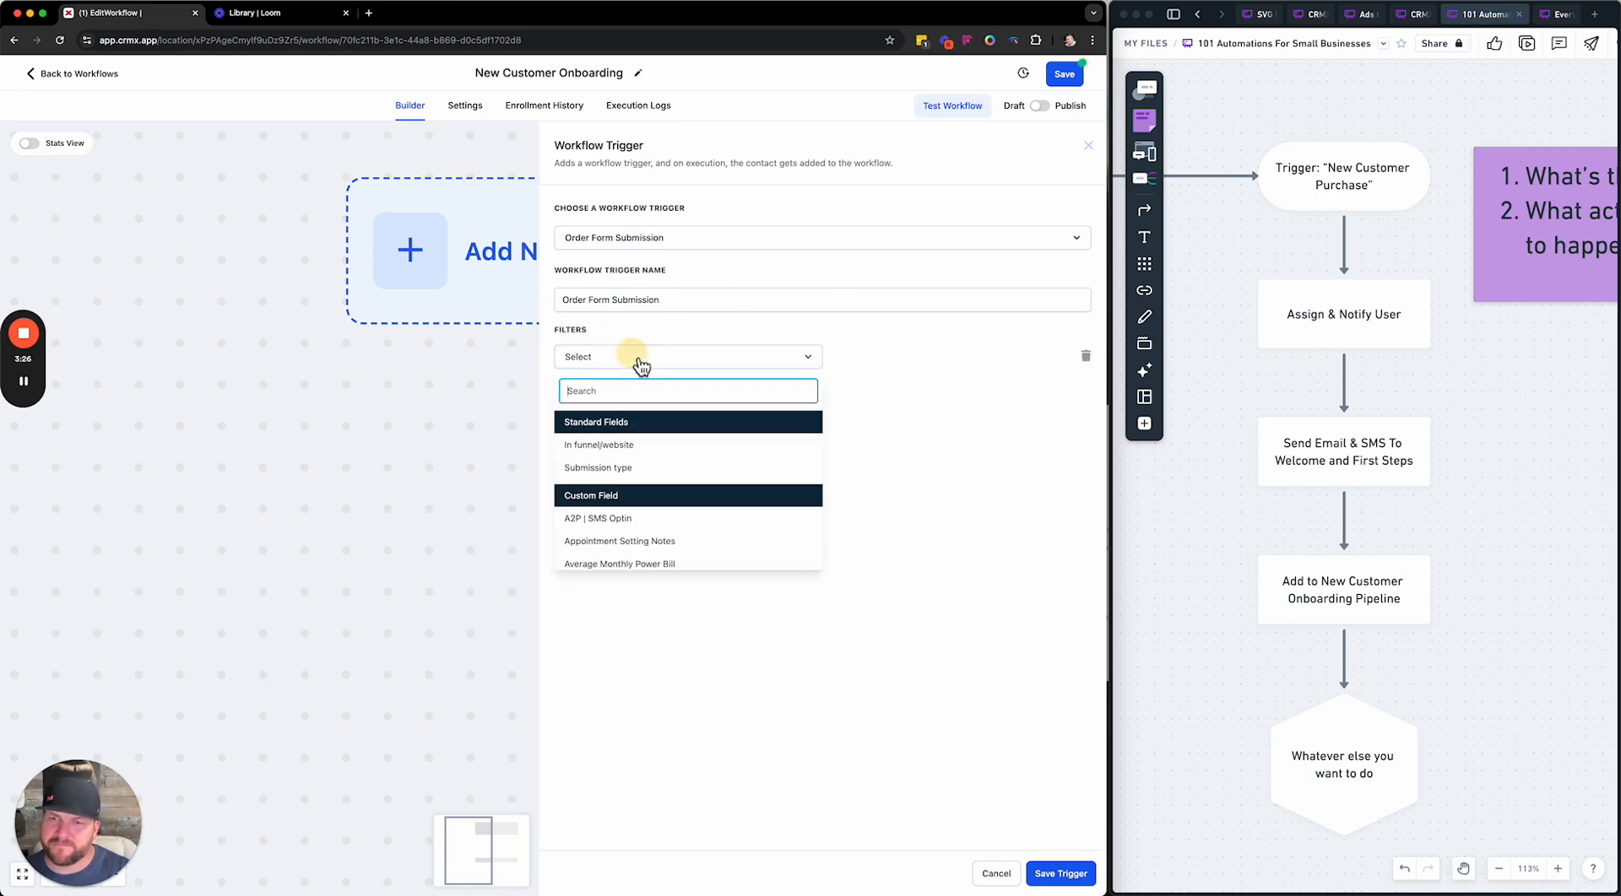
left_click(601, 437)
left_click(896, 356)
scroll(931, 456, "down", 2)
left_click(929, 456)
Add a second trigger filter, Page is, set to Lead Magnet Clone Clone
left_click(585, 394)
left_click(620, 397)
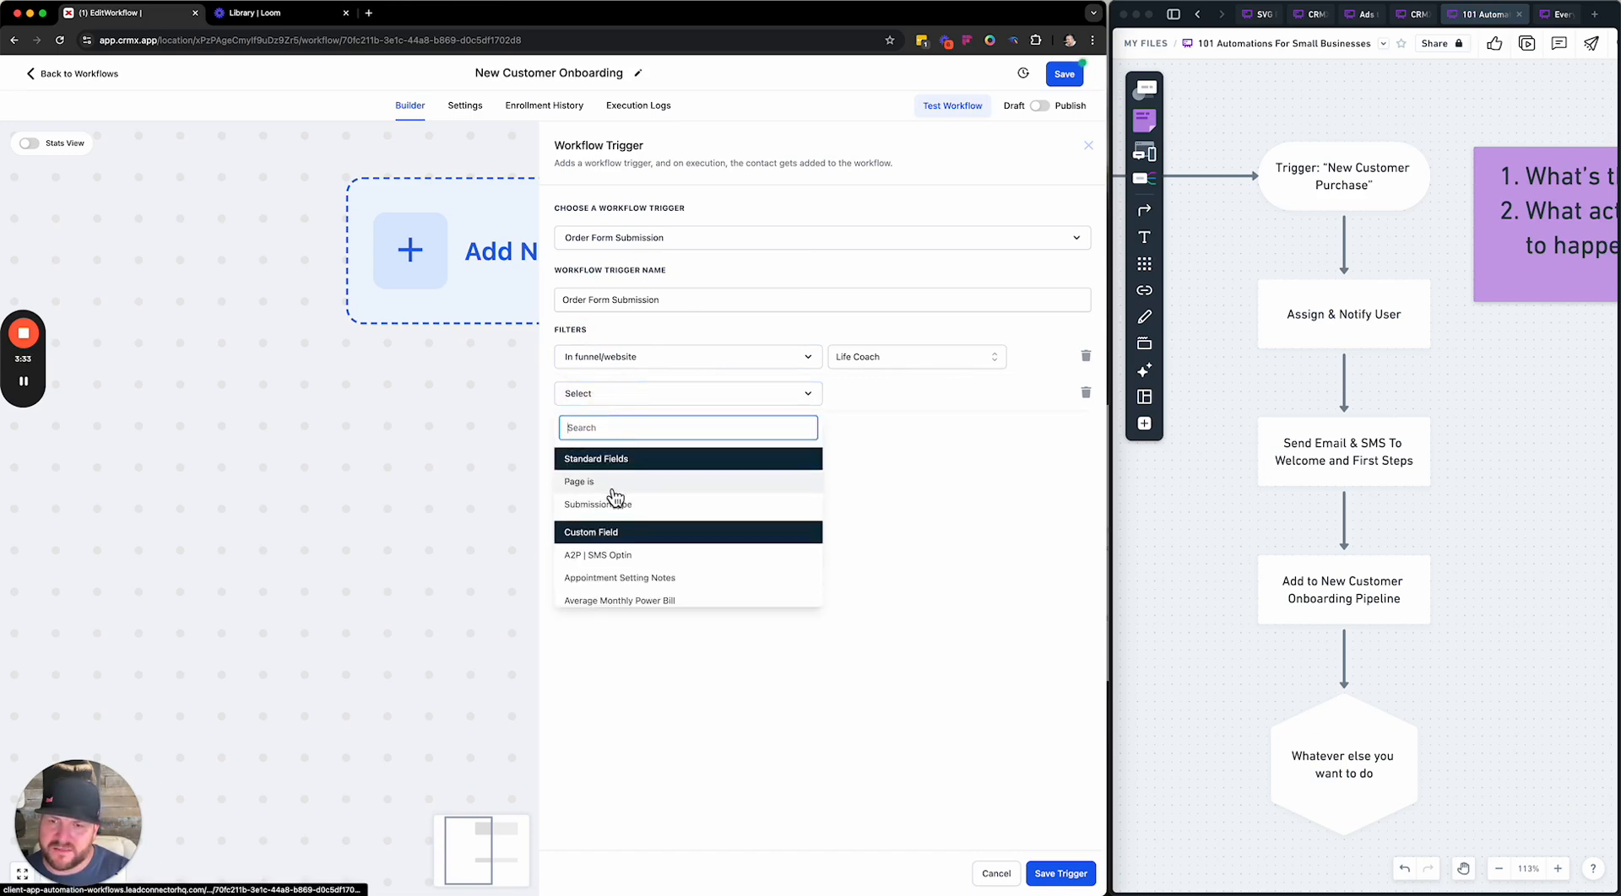
left_click(593, 482)
left_click(889, 397)
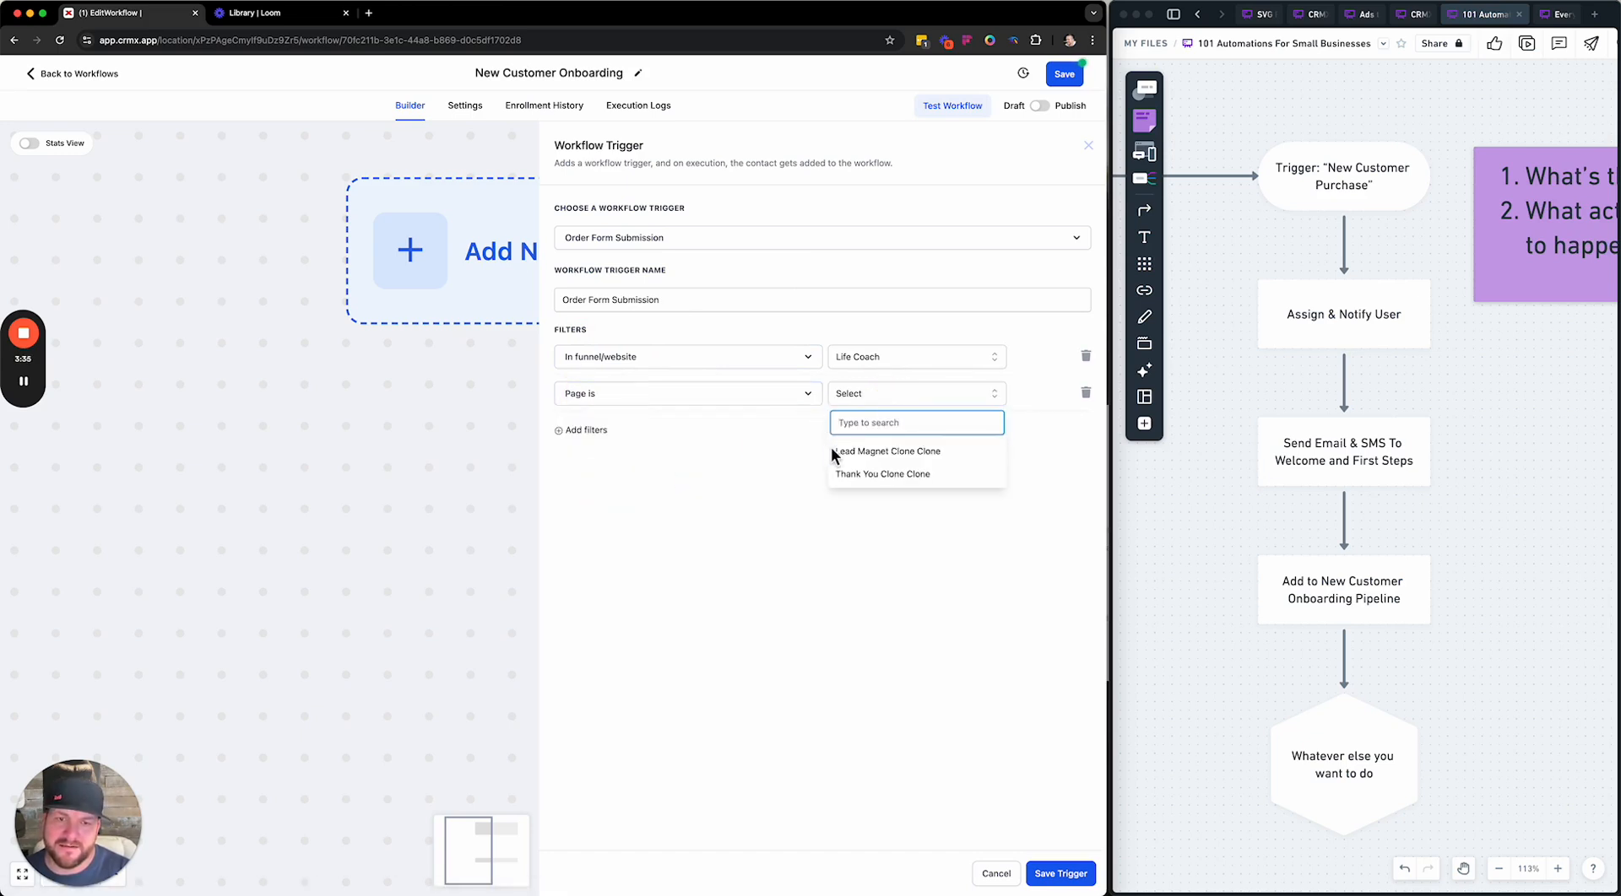
left_click(875, 475)
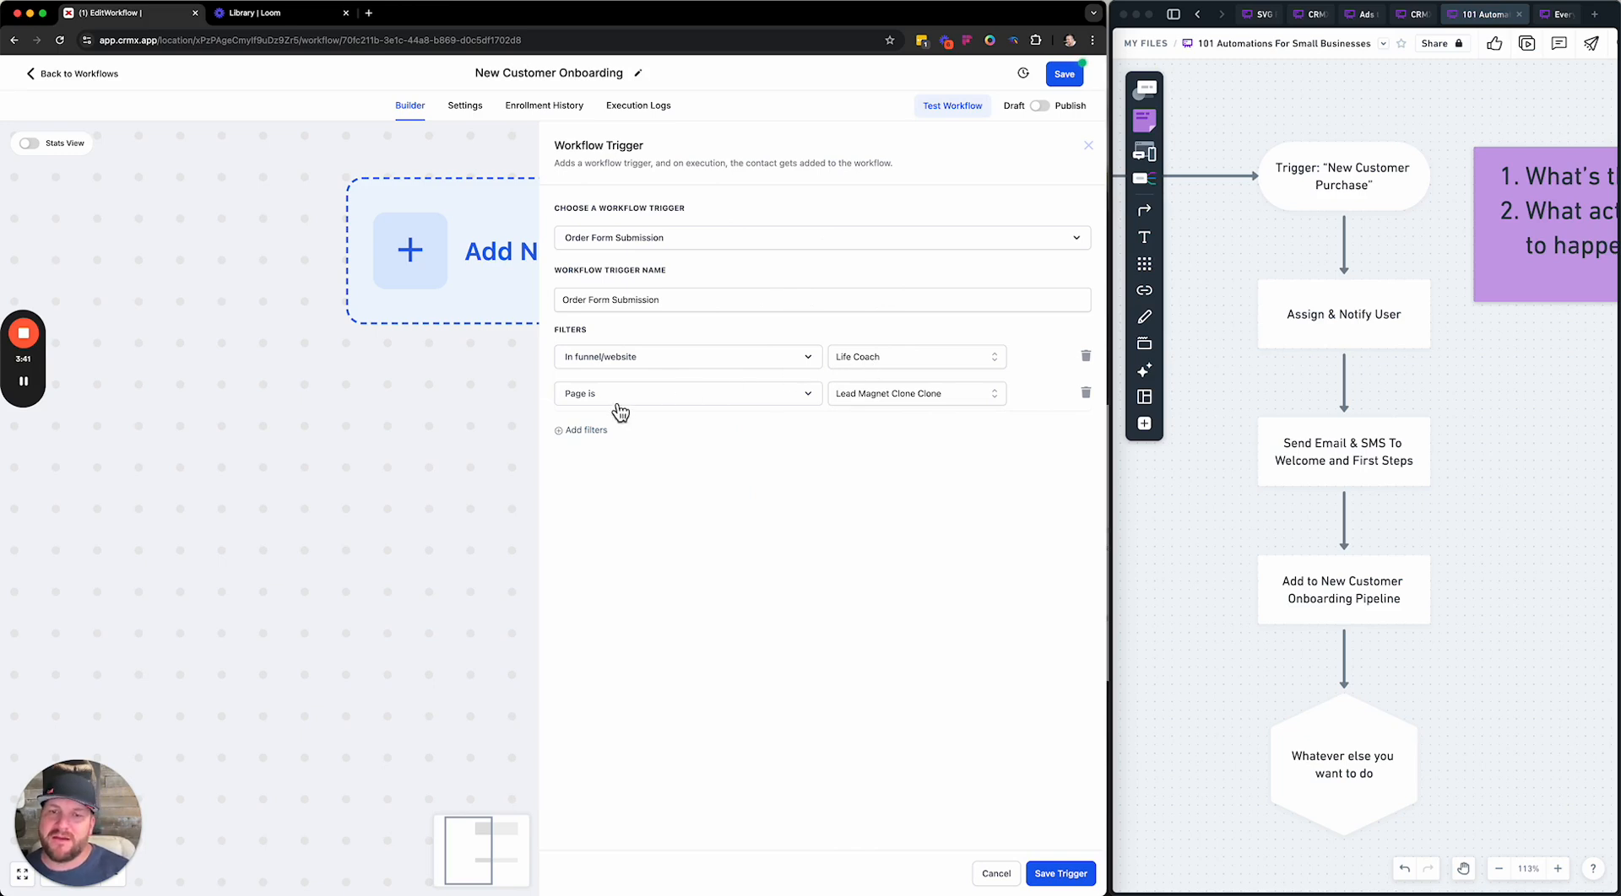
Save the Order Form Submission trigger and add an Assign To User action below it
left_click(1061, 875)
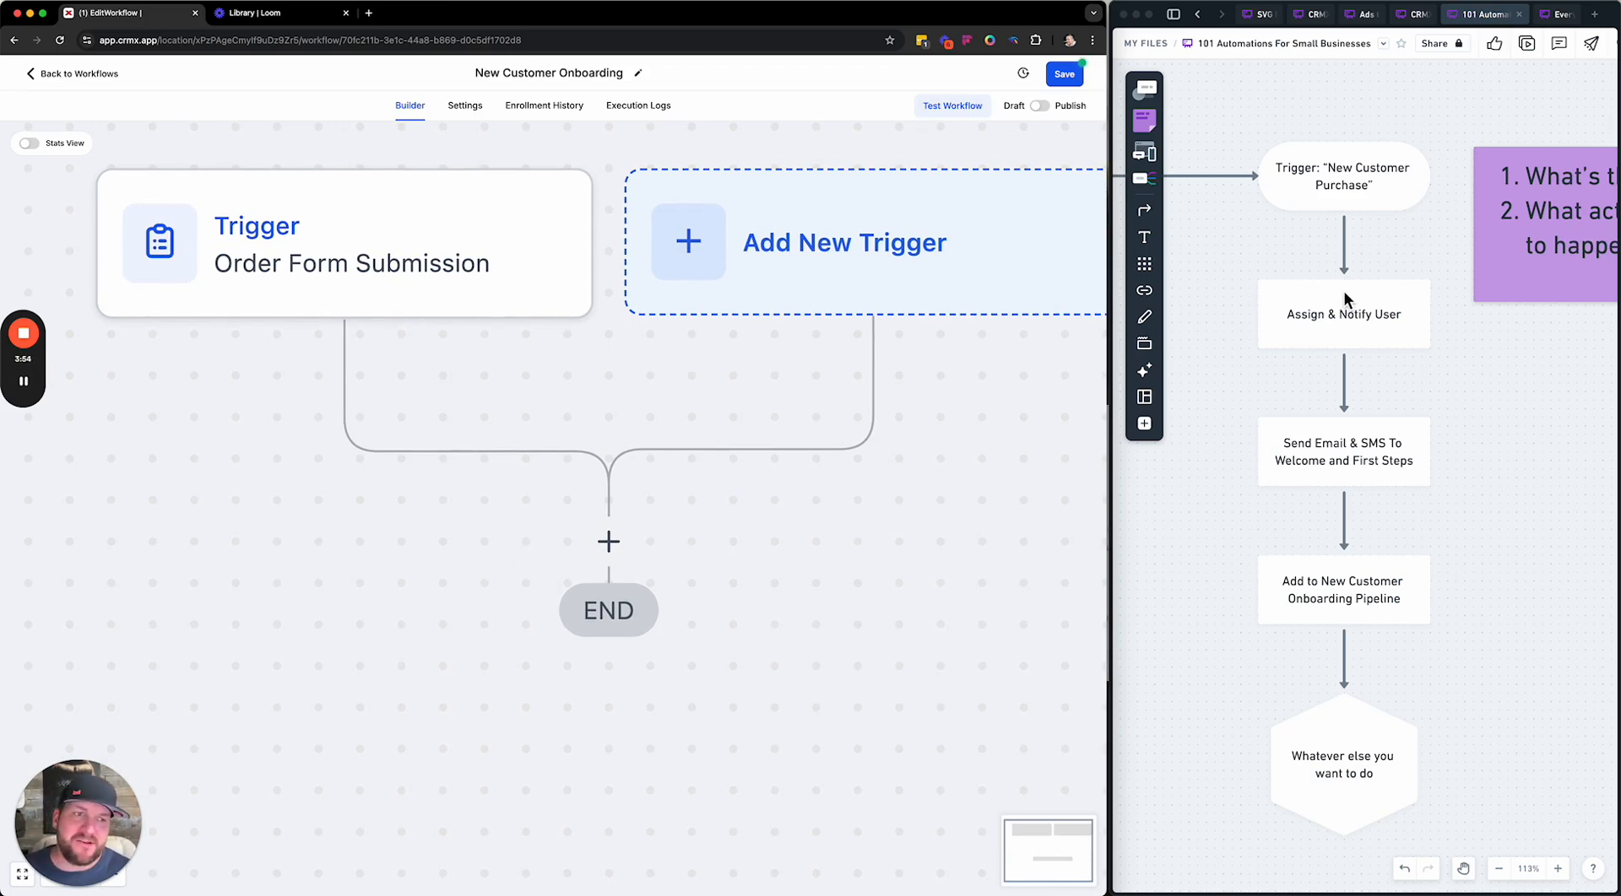
scroll(615, 554, "down", 3)
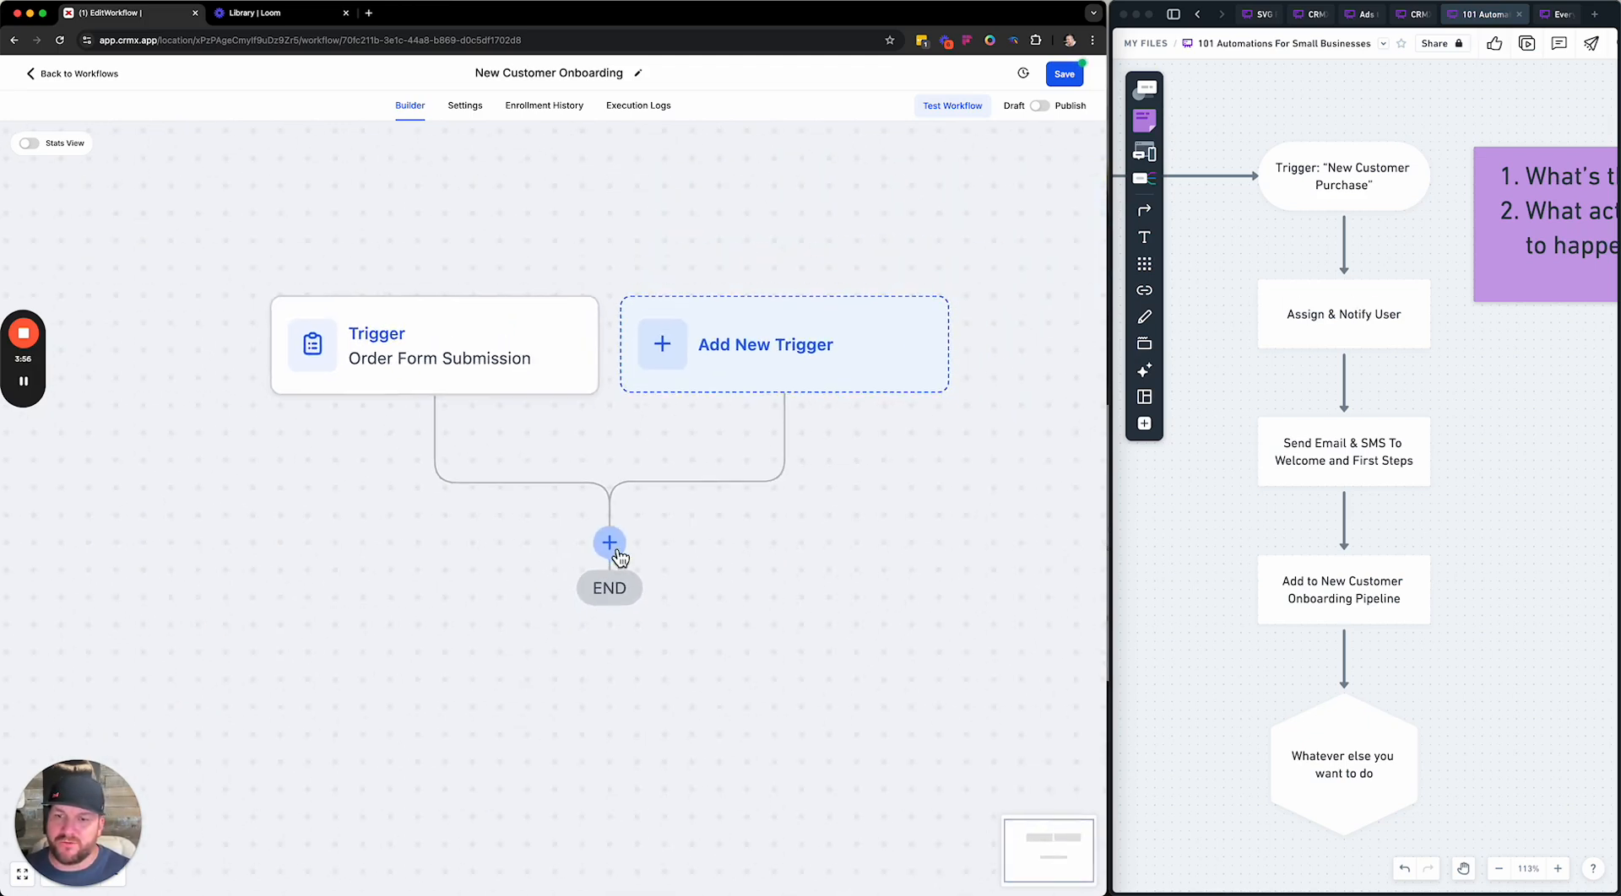
left_click(611, 544)
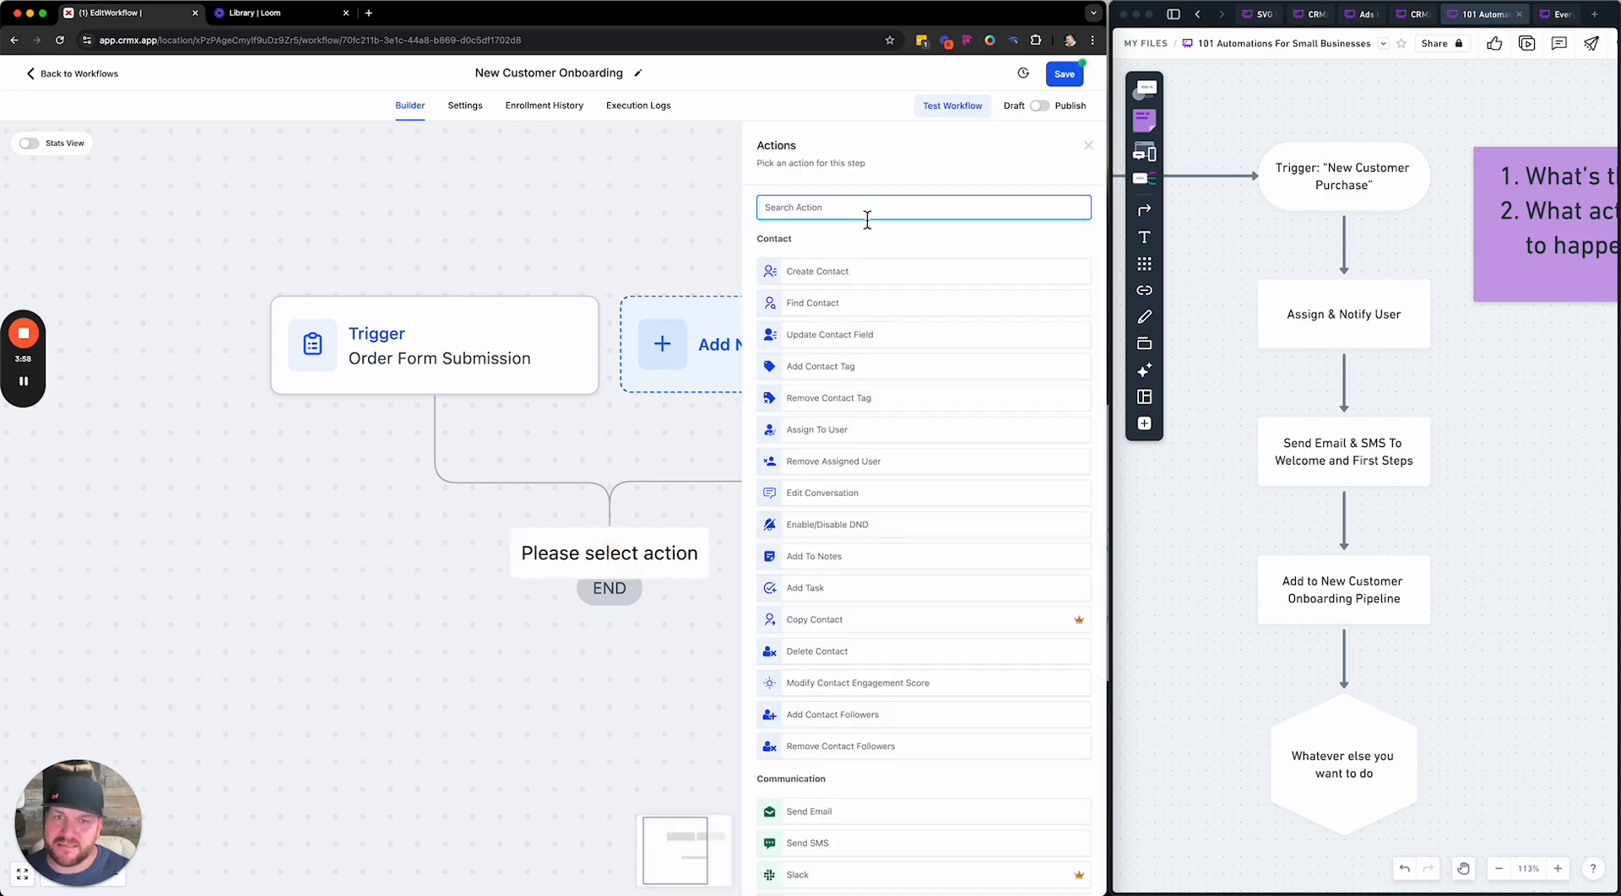
type("assign")
left_click(811, 270)
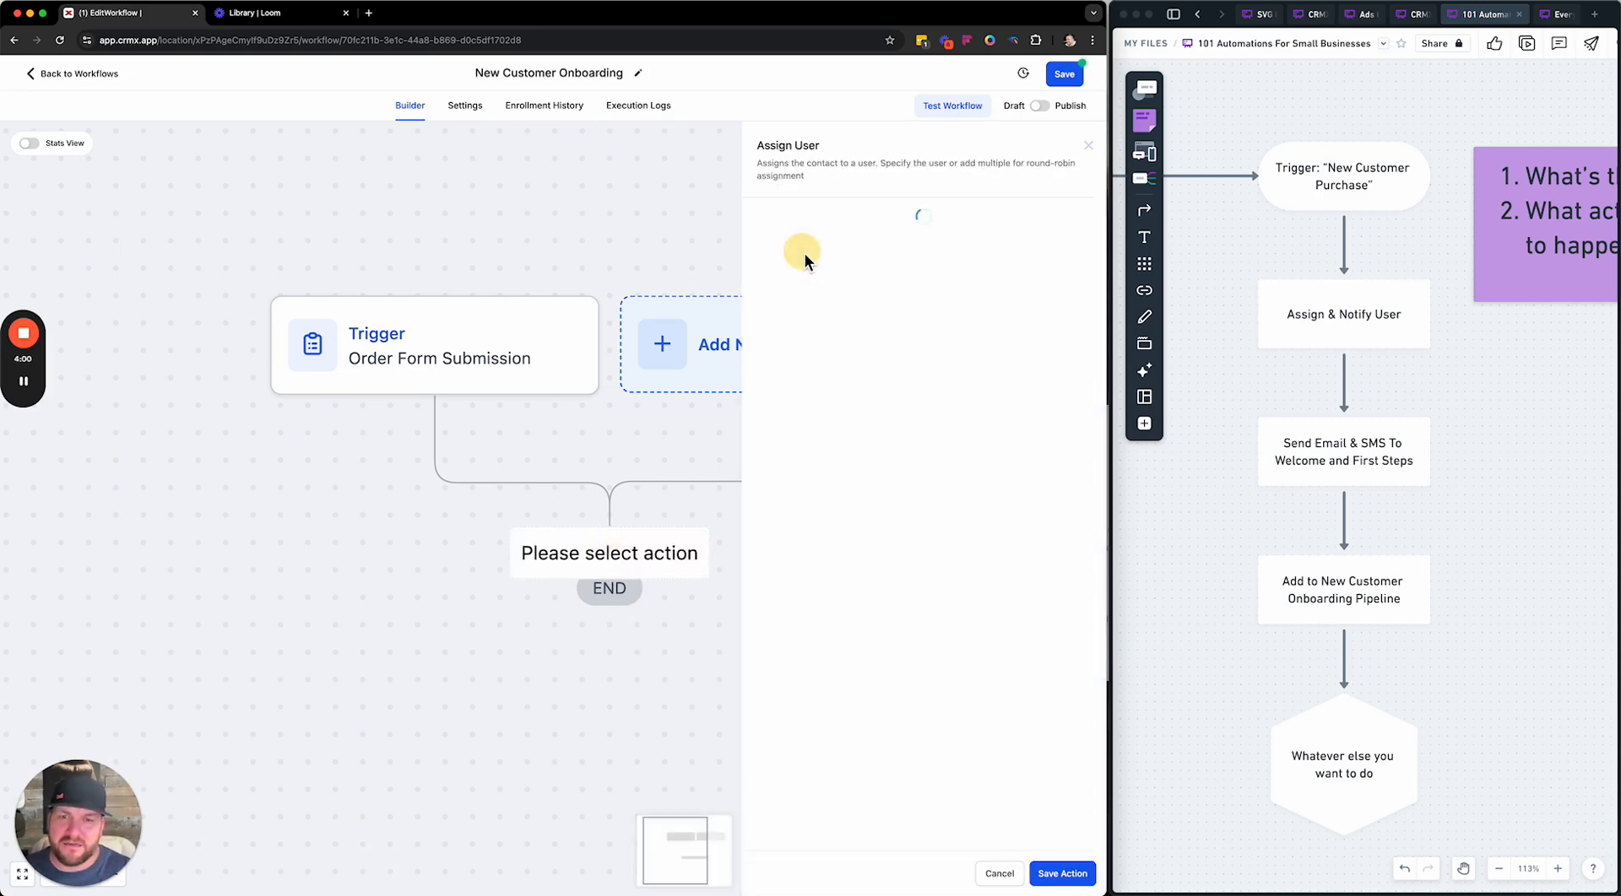
Choose the user who receives the contact in the Assign User action and save the action
left_click(800, 306)
left_click(771, 358)
left_click(895, 574)
left_click(1061, 874)
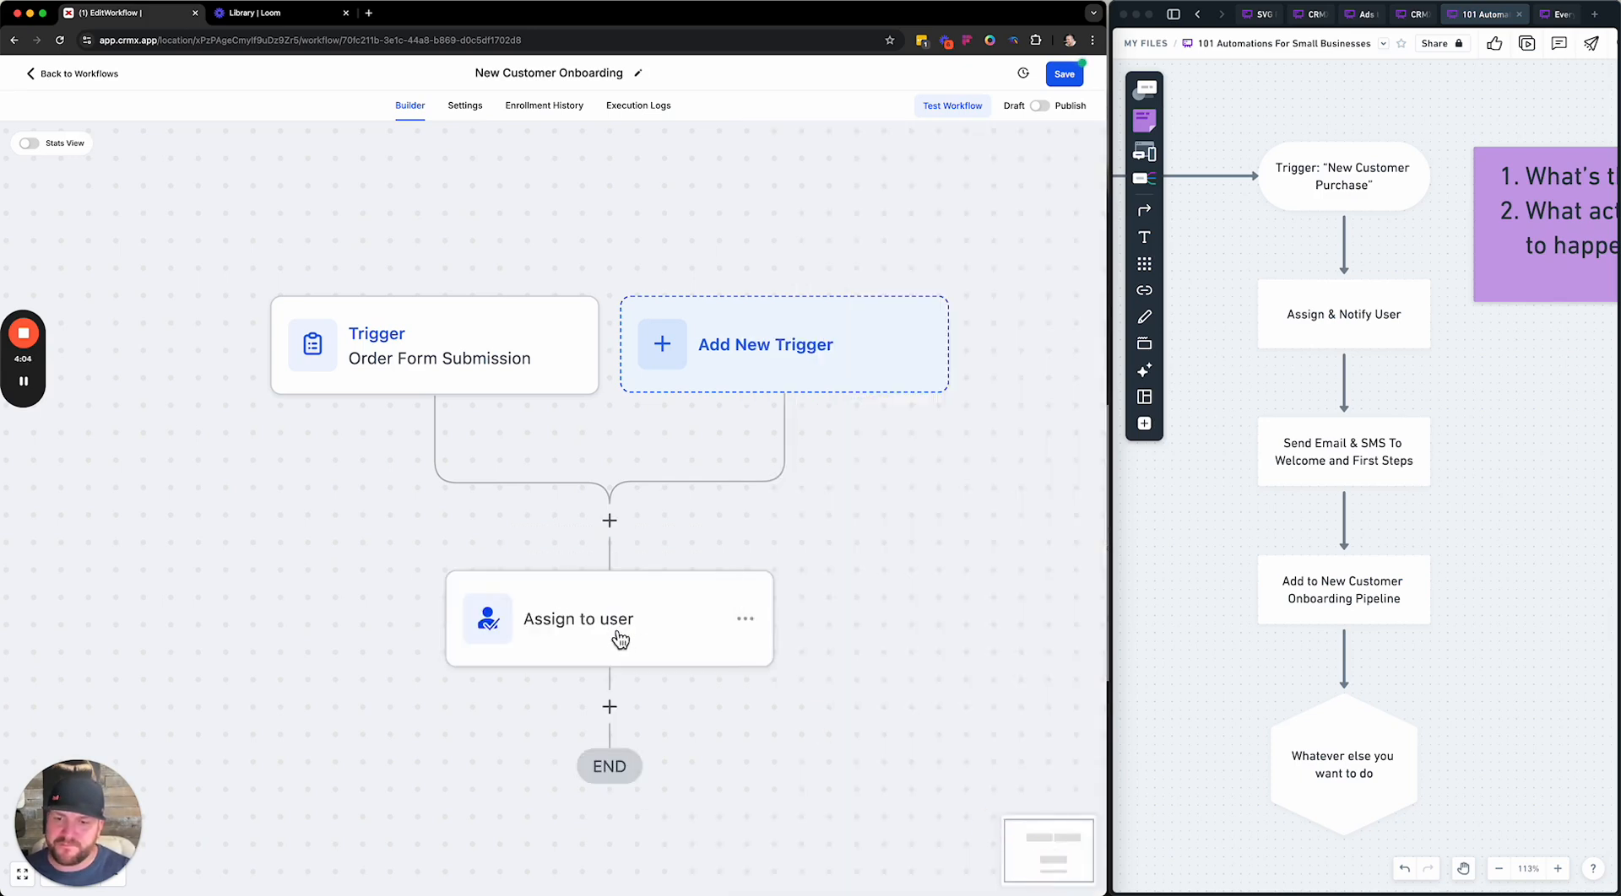
Add a Send Internal Notification action after Assign to user and set its notification type to SMS
left_click(610, 707)
type("notf")
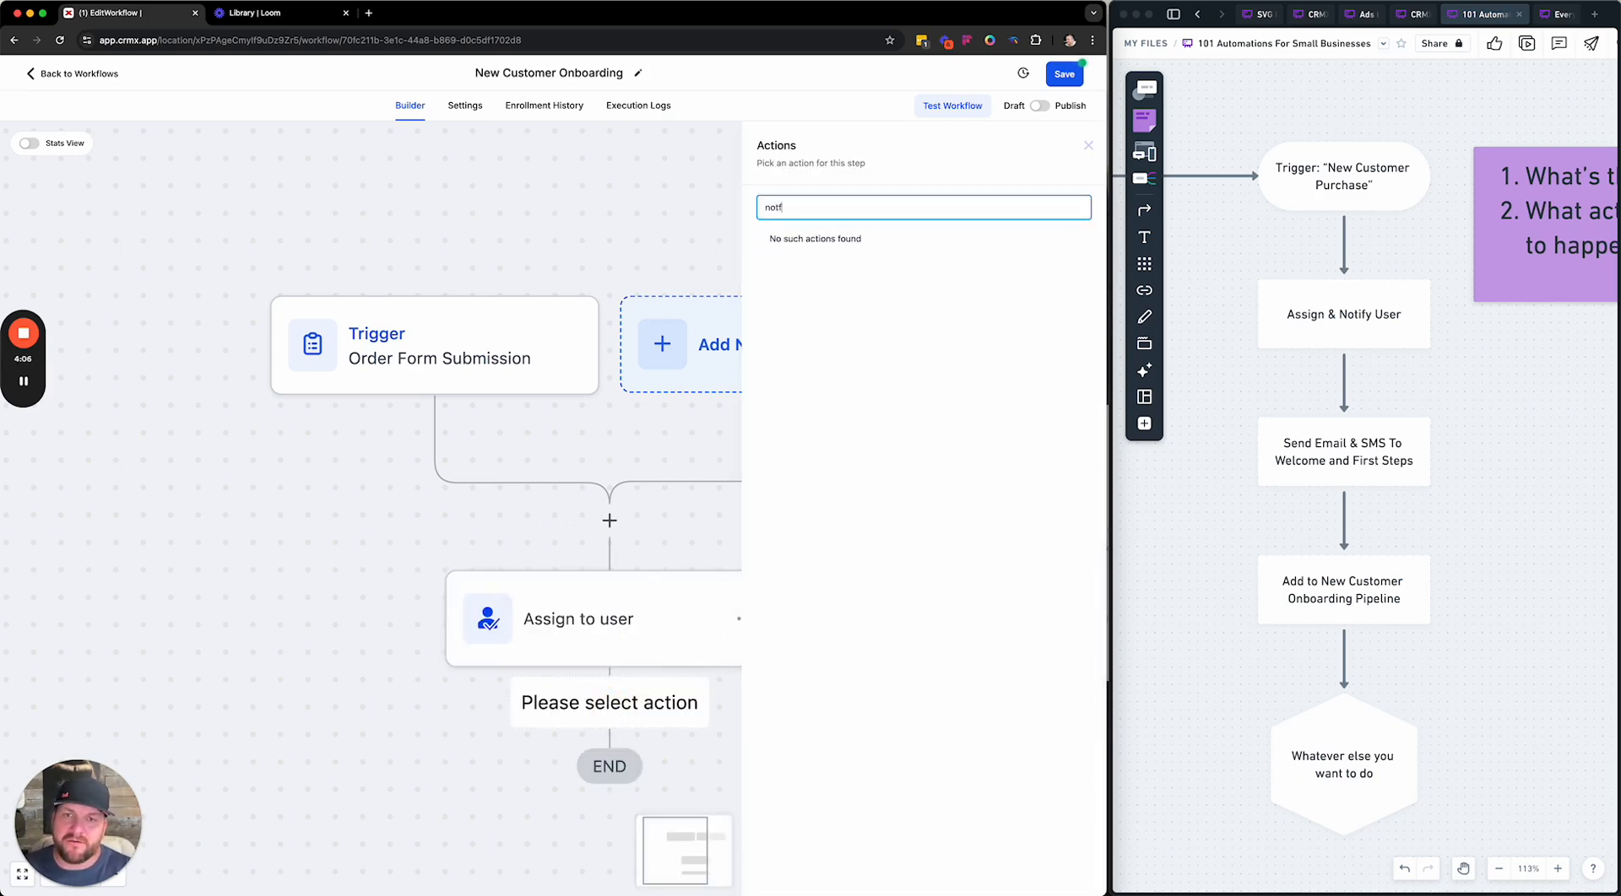
key("BackSpace")
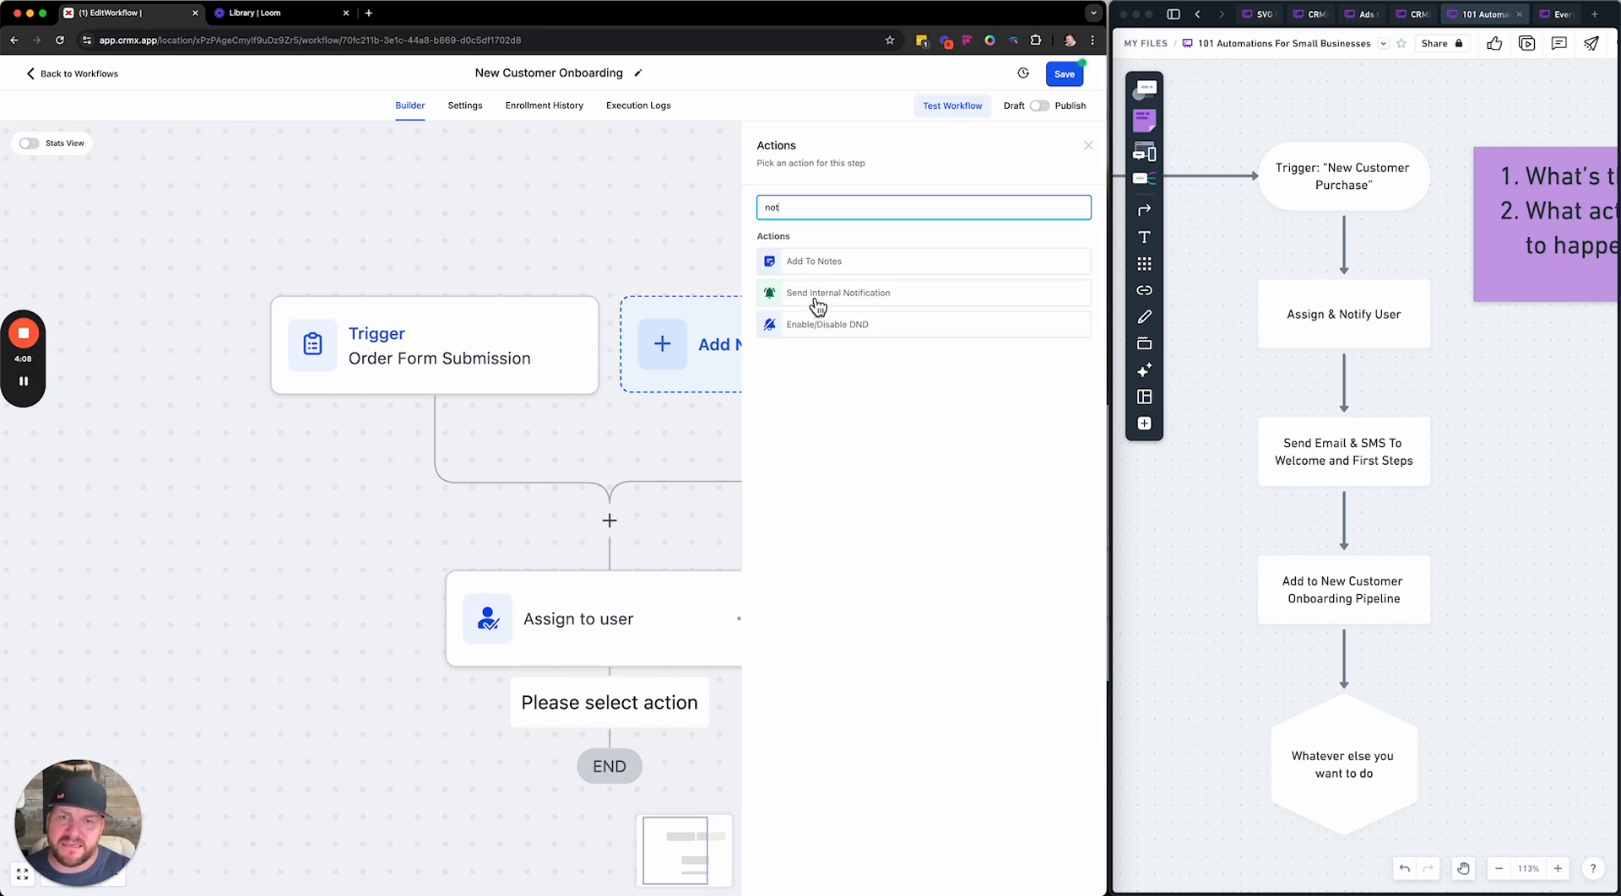
left_click(812, 295)
left_click(797, 298)
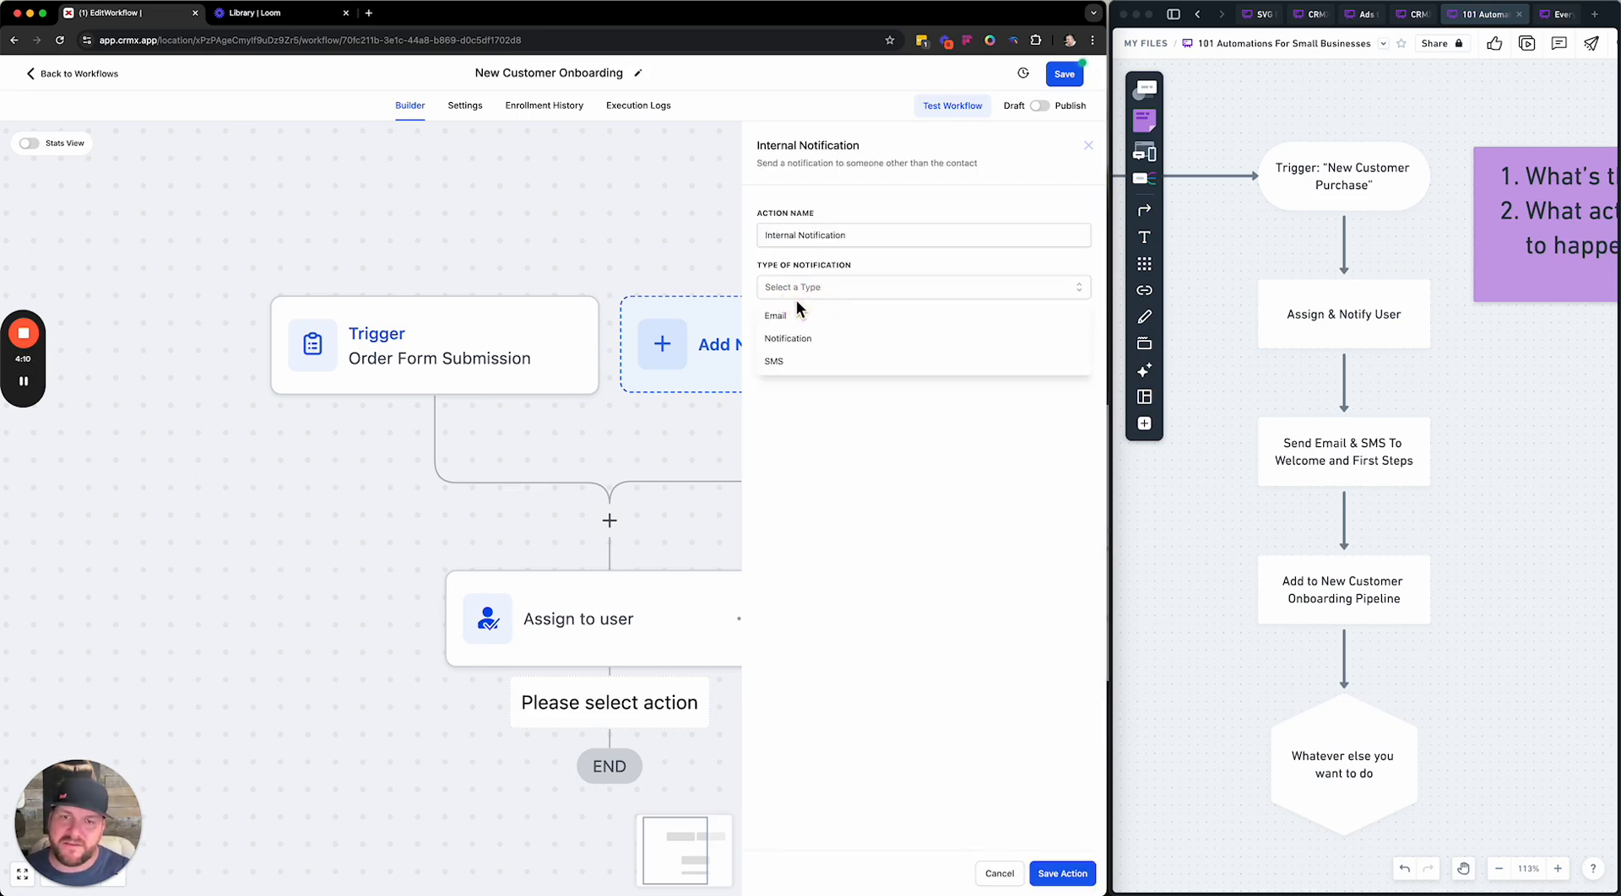
left_click(783, 364)
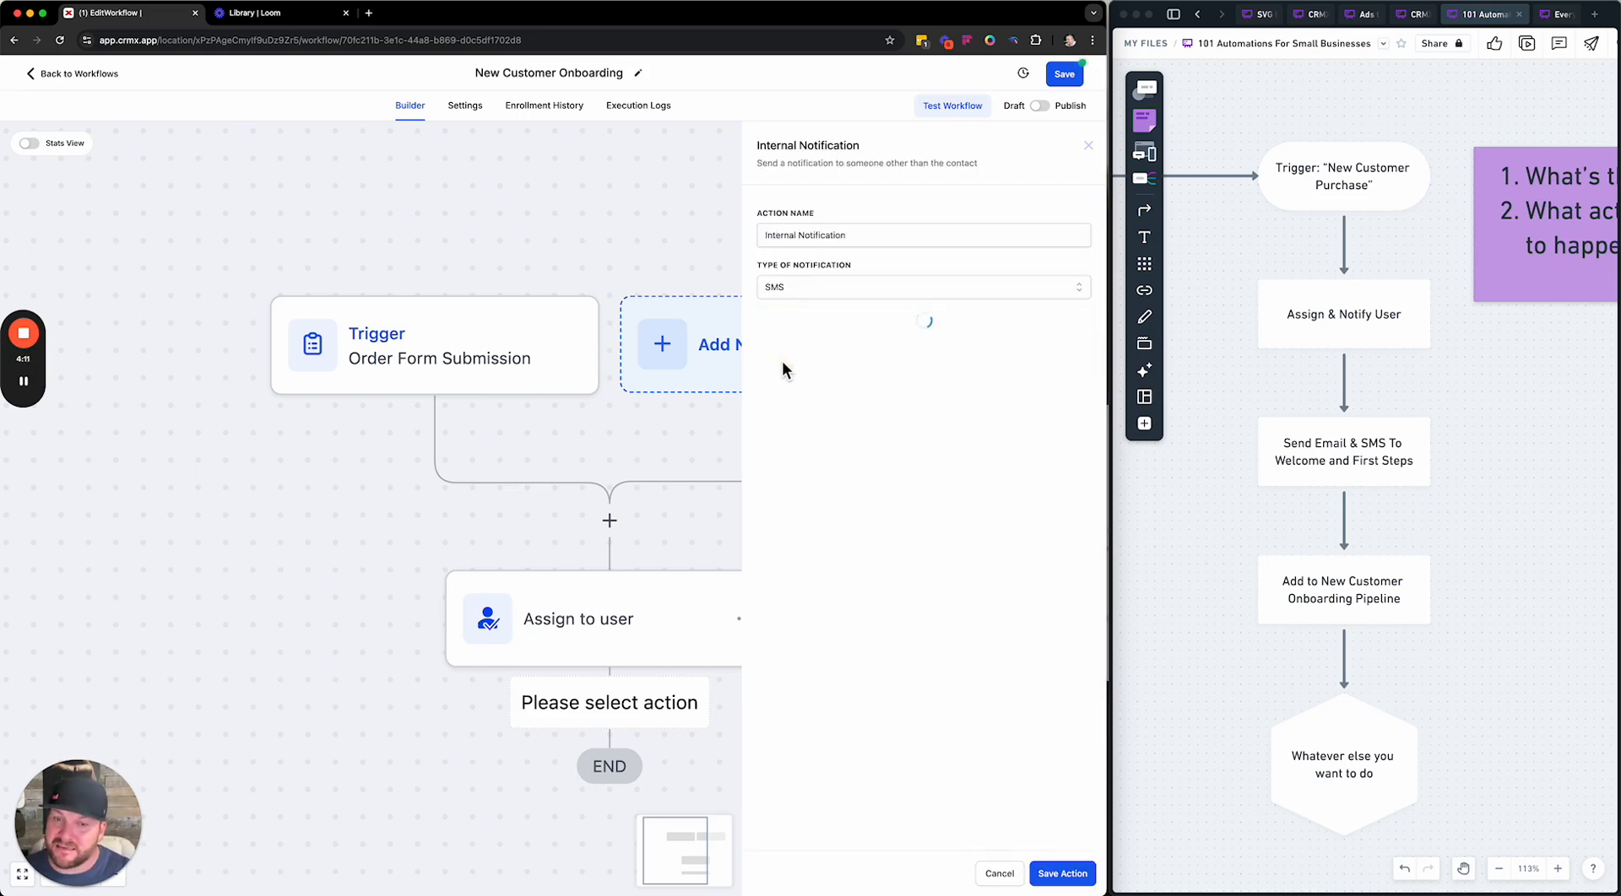
left_click(808, 289)
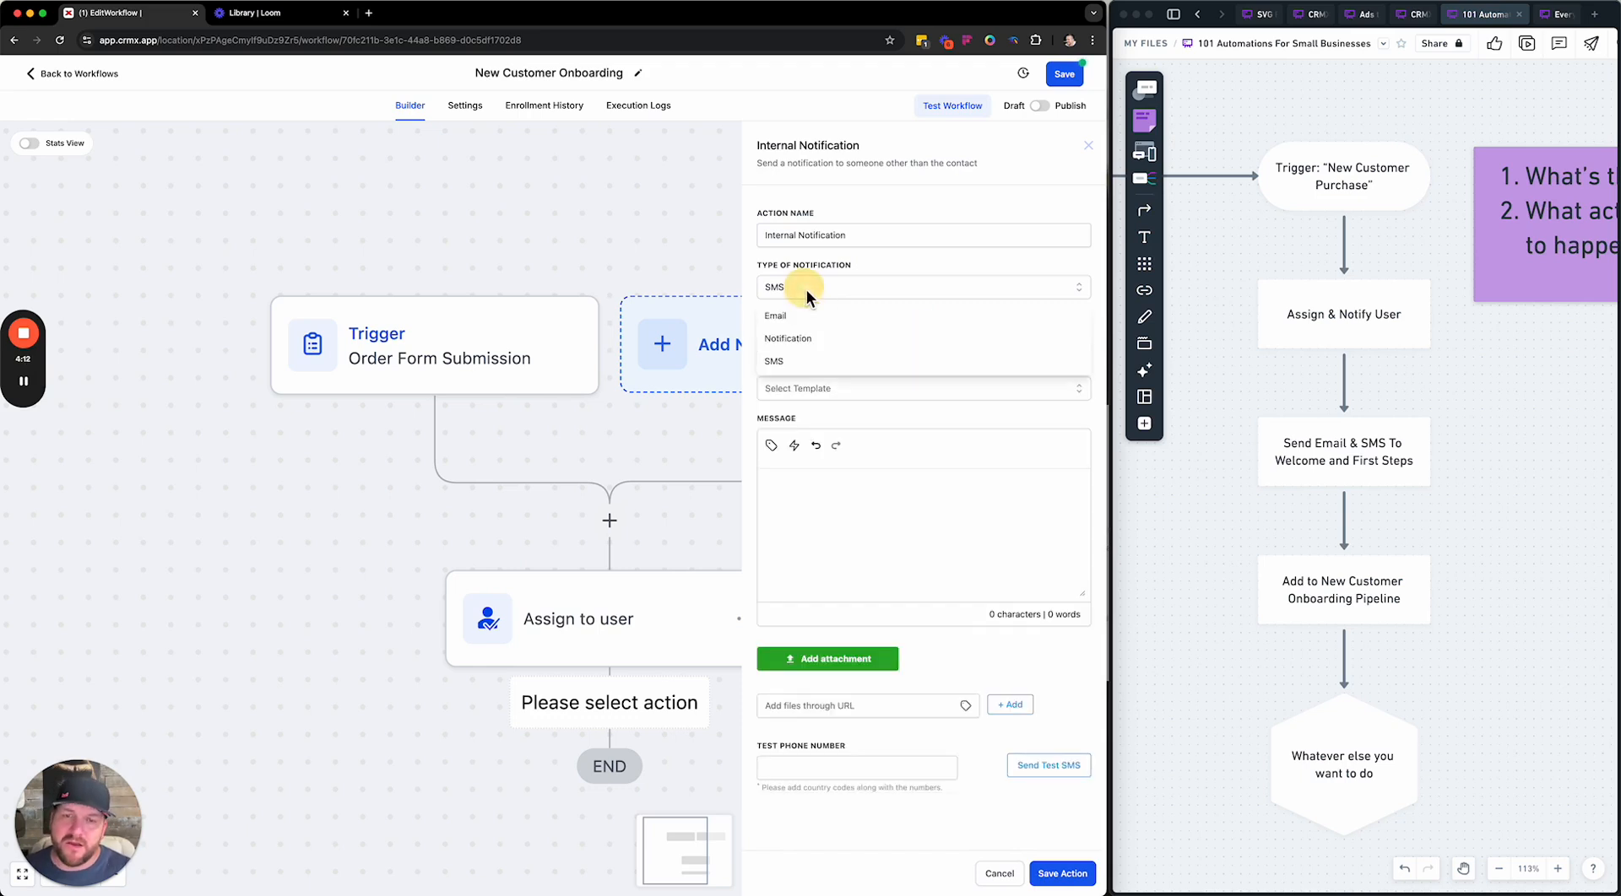
left_click(776, 361)
left_click(808, 343)
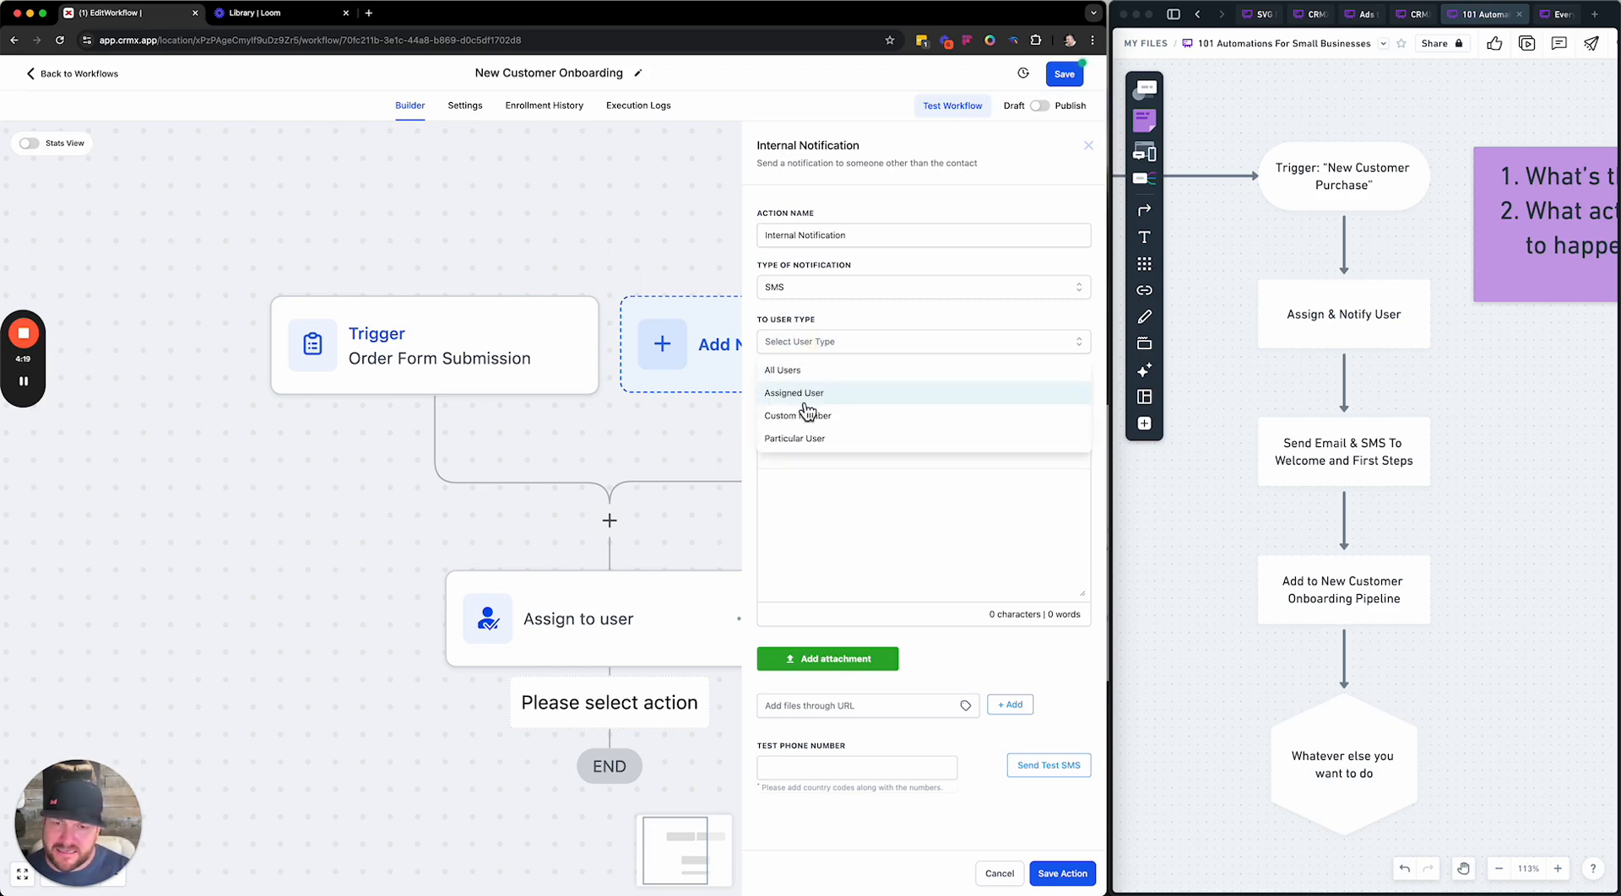
left_click(789, 446)
left_click(786, 397)
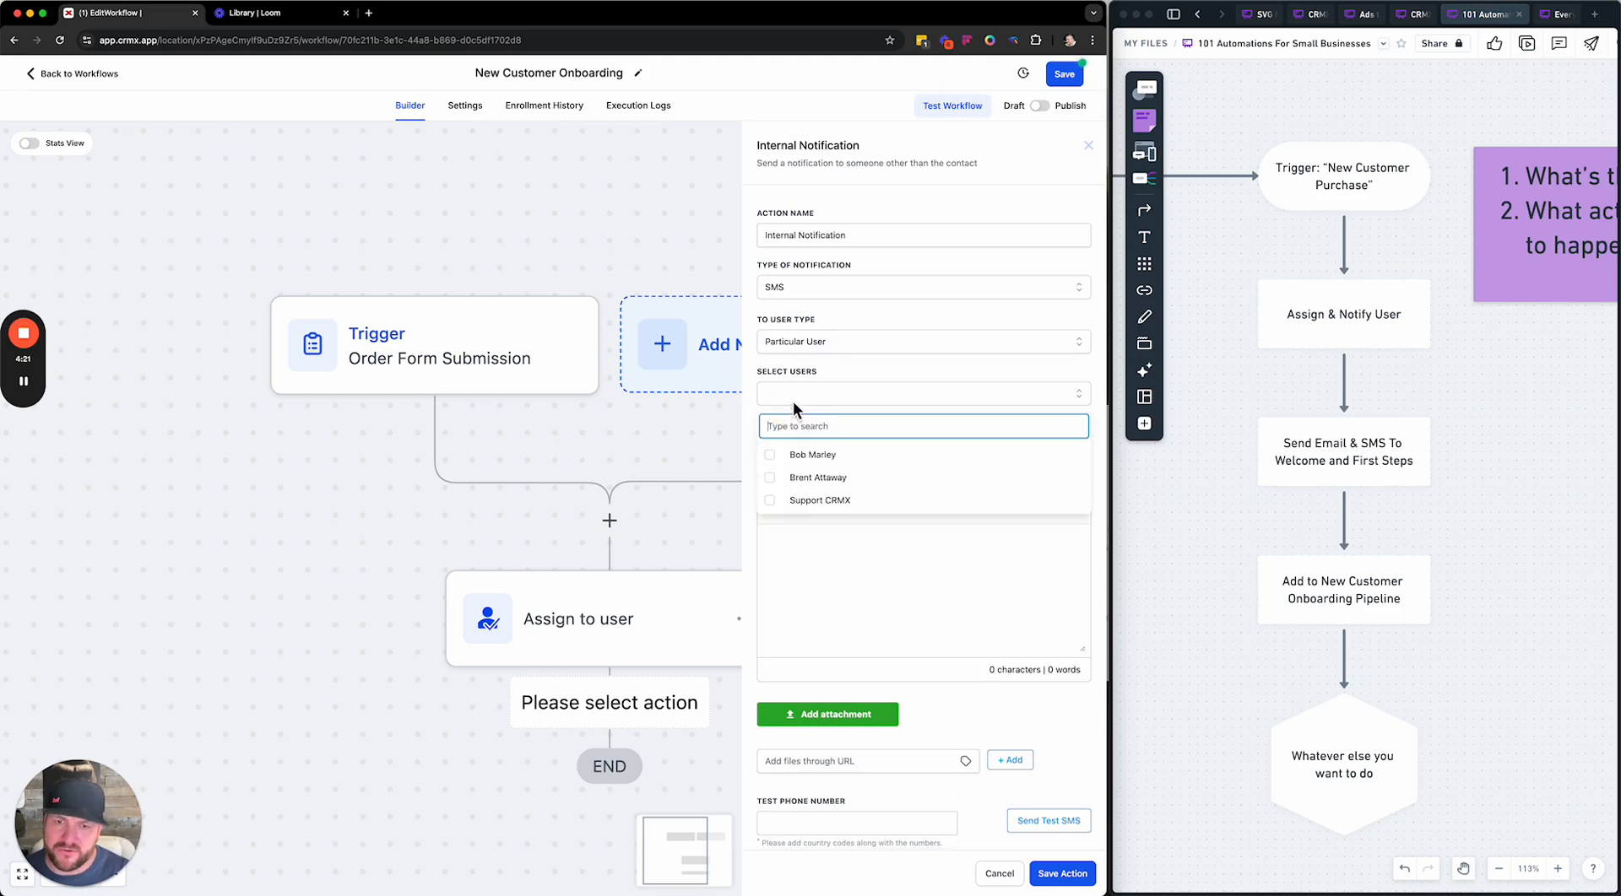
Address the internal notification to the Assigned User with the message "New customer!" and save the action
left_click(807, 343)
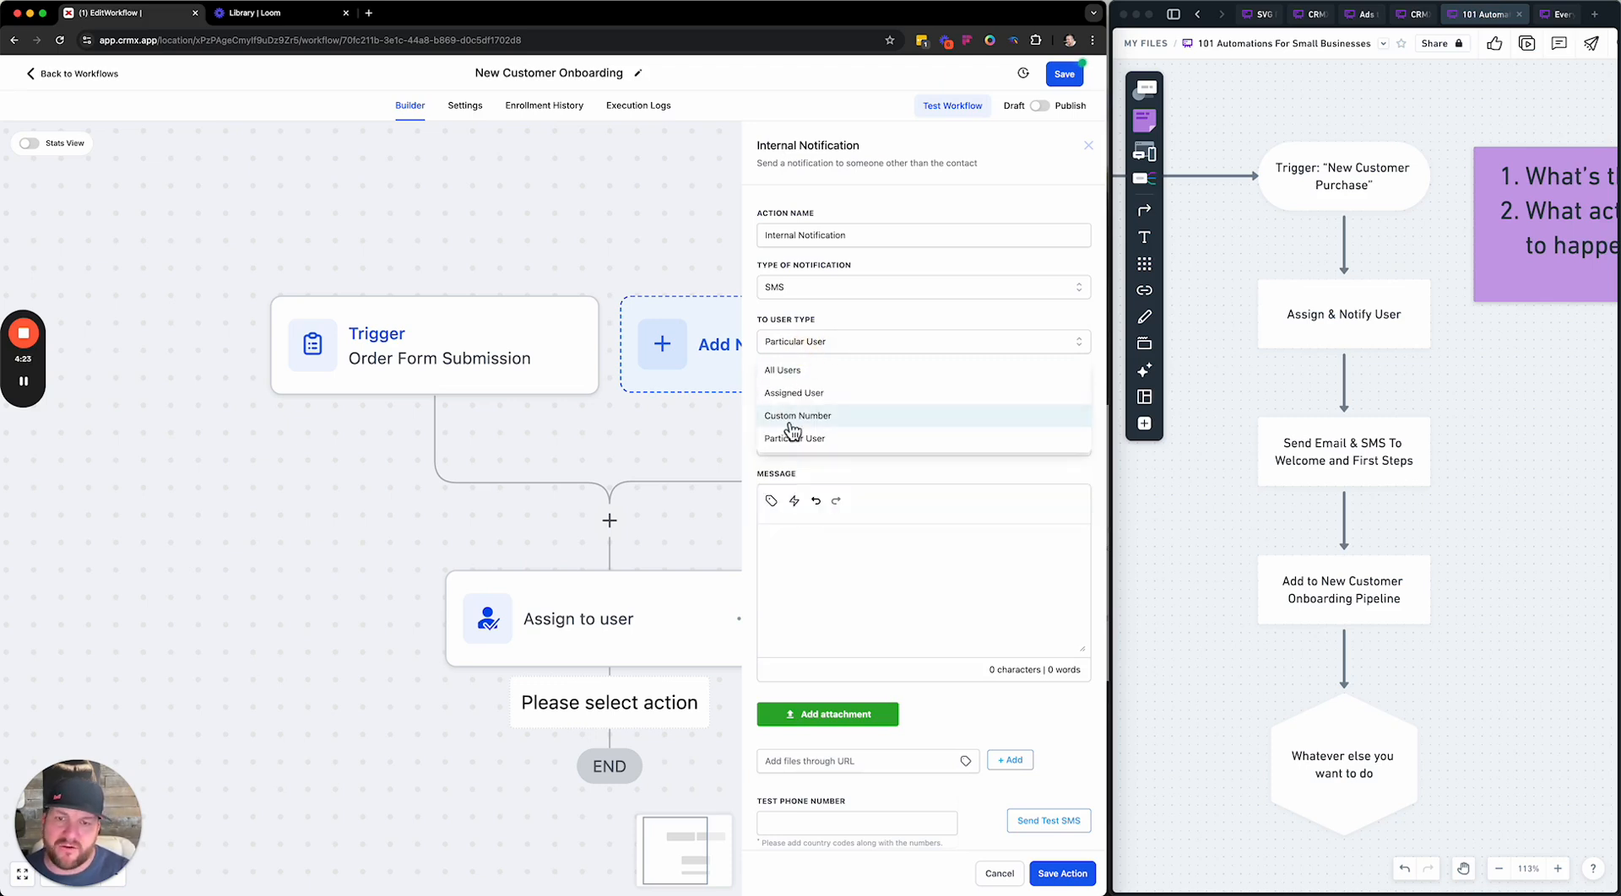
left_click(797, 394)
left_click(790, 494)
type("New customer!")
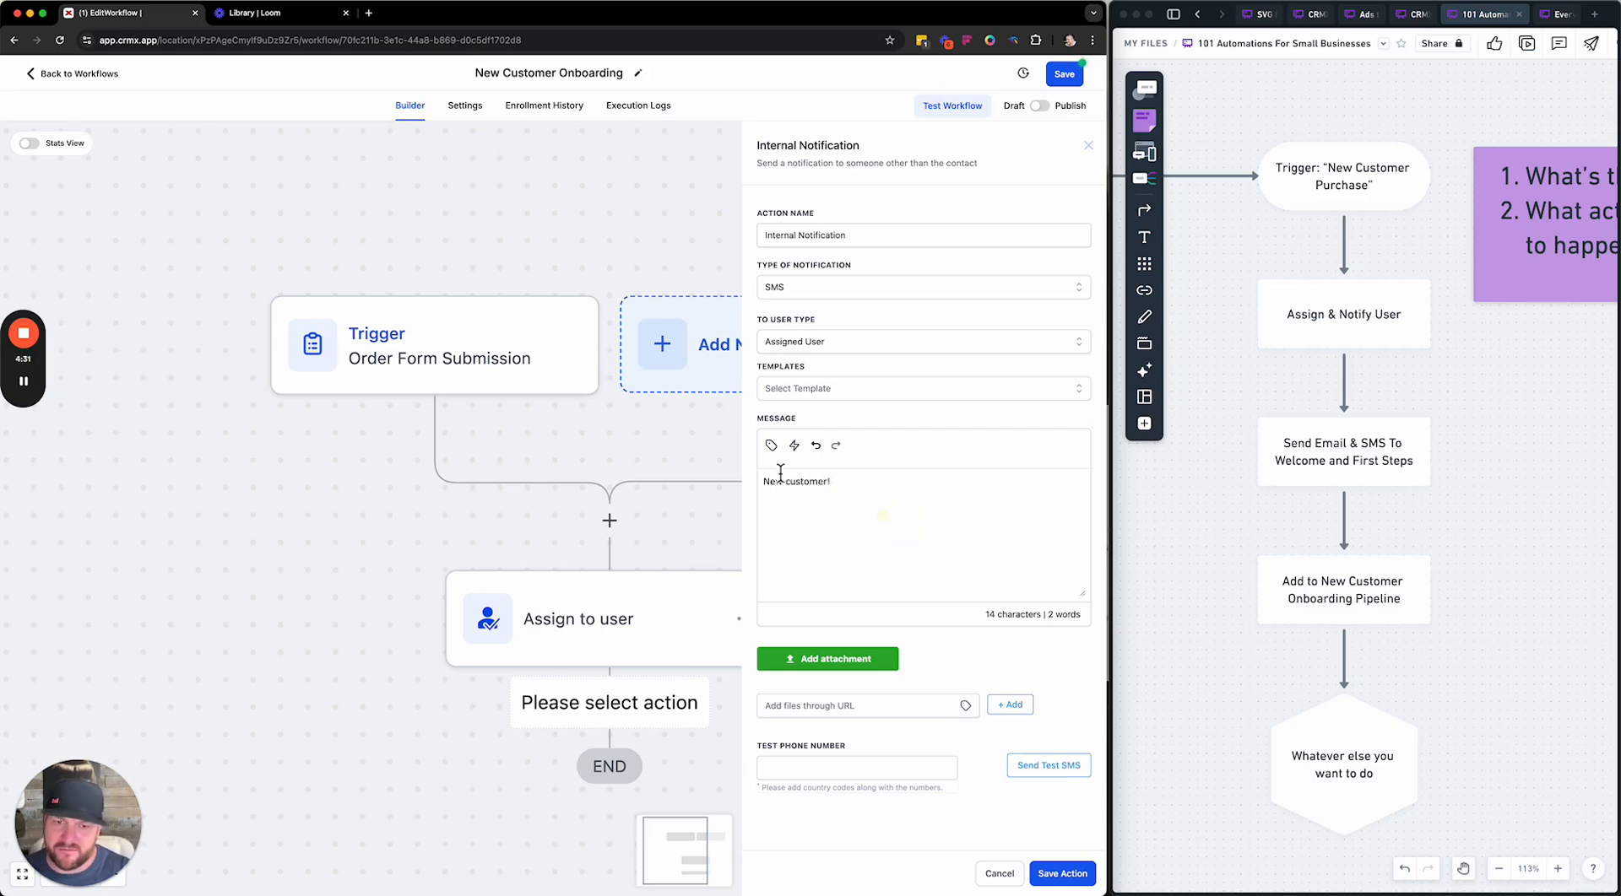
left_click(1062, 874)
Check the Send Email & SMS stage on the whiteboard and add a Send Email action after Internal Notification
scroll(711, 689, "down", 5)
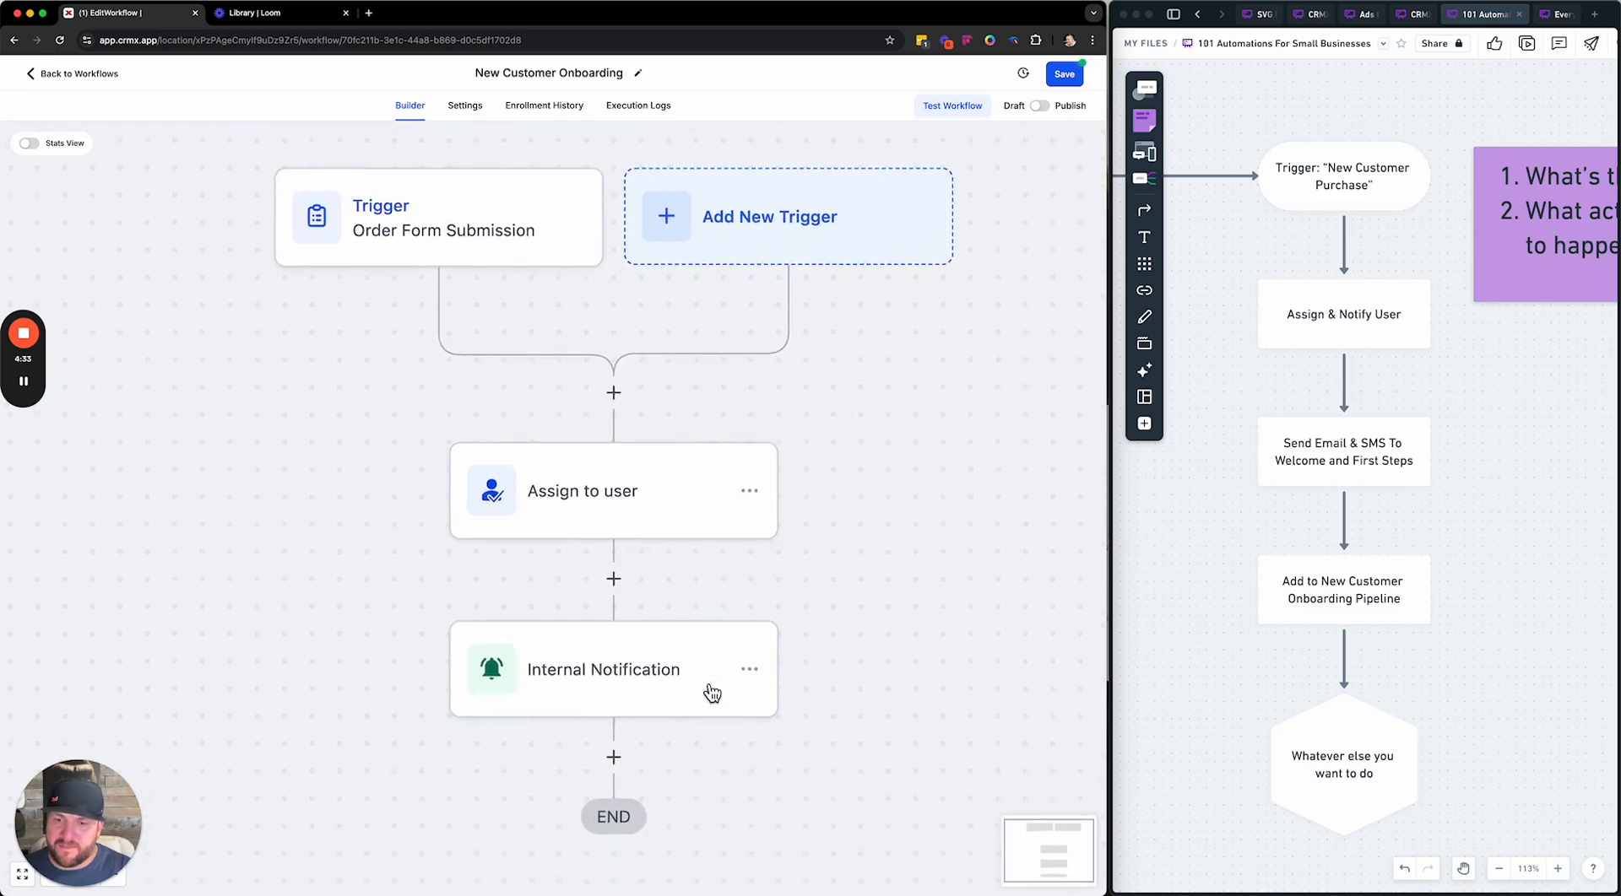
left_click(1344, 323)
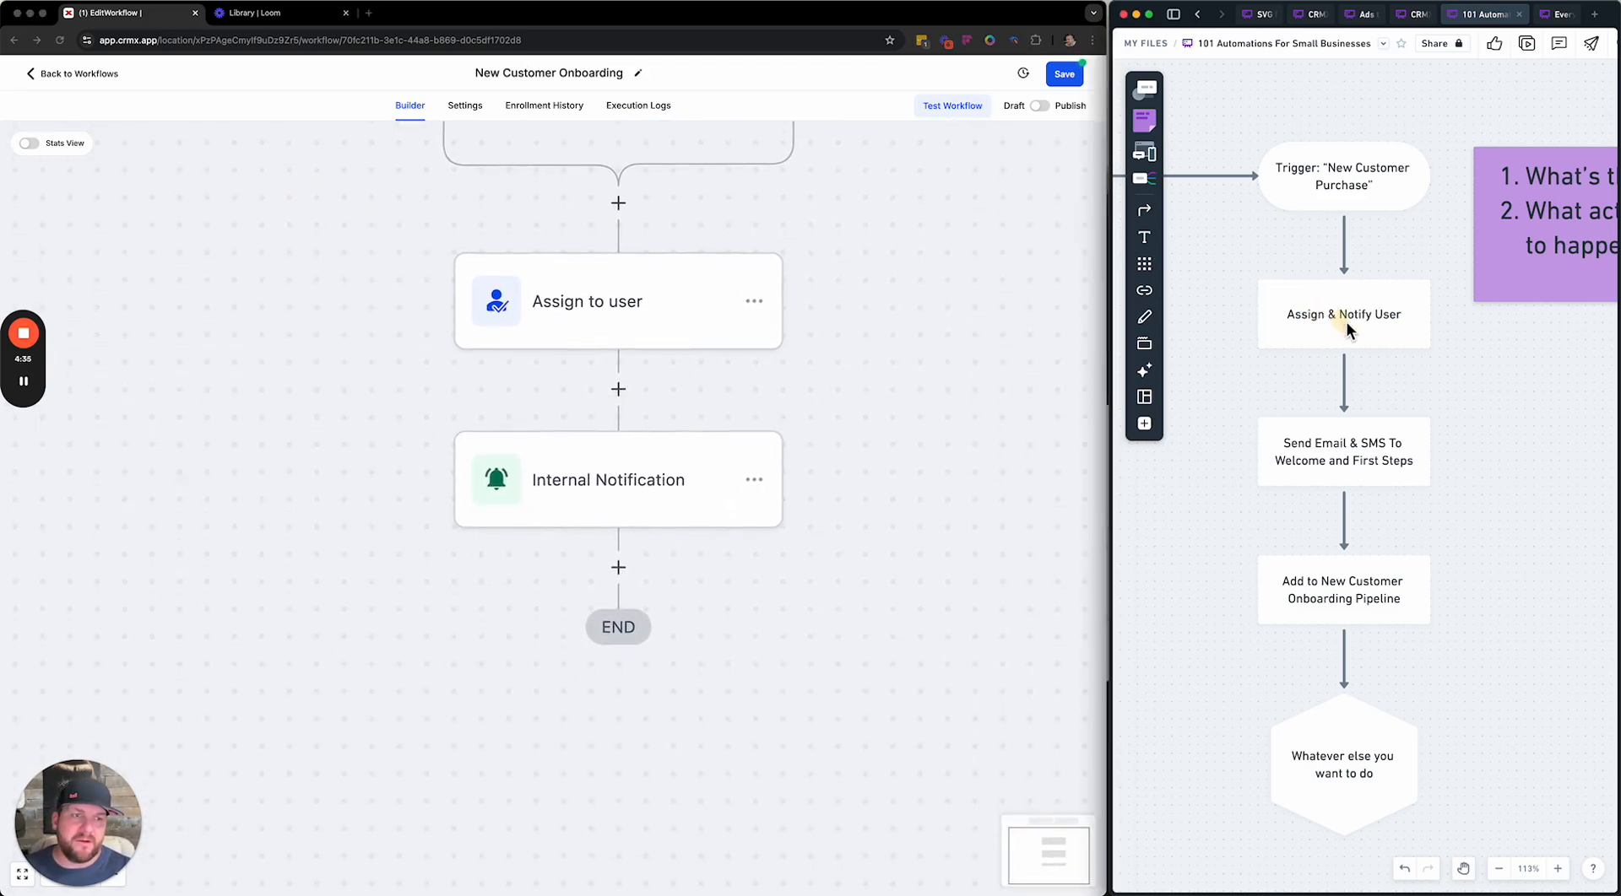
left_click(1298, 471)
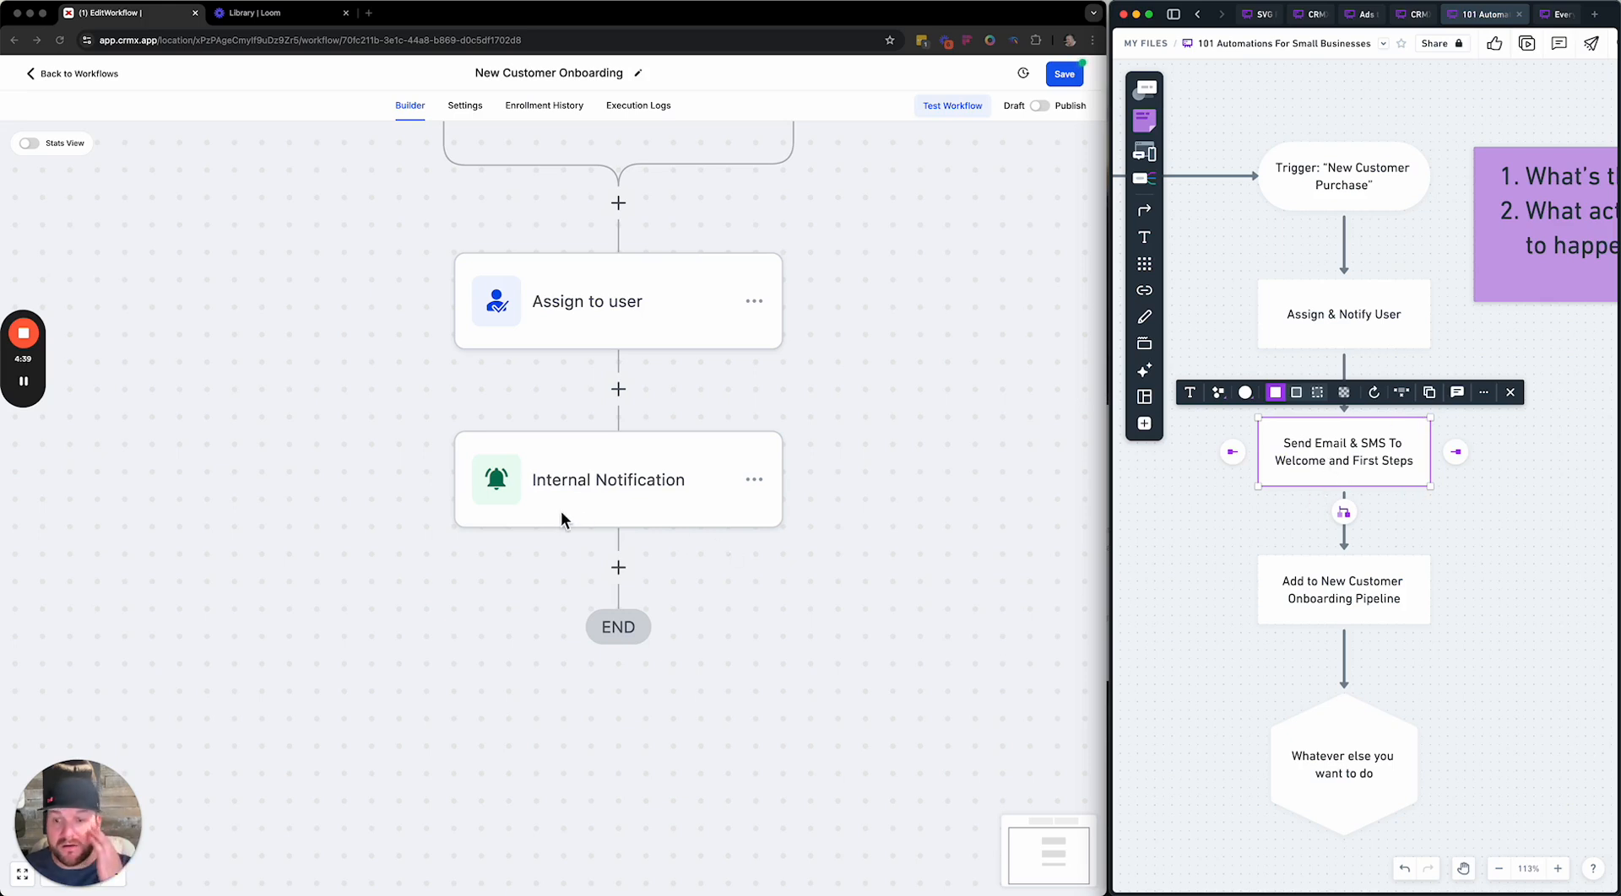
left_click(514, 571)
left_click(618, 567)
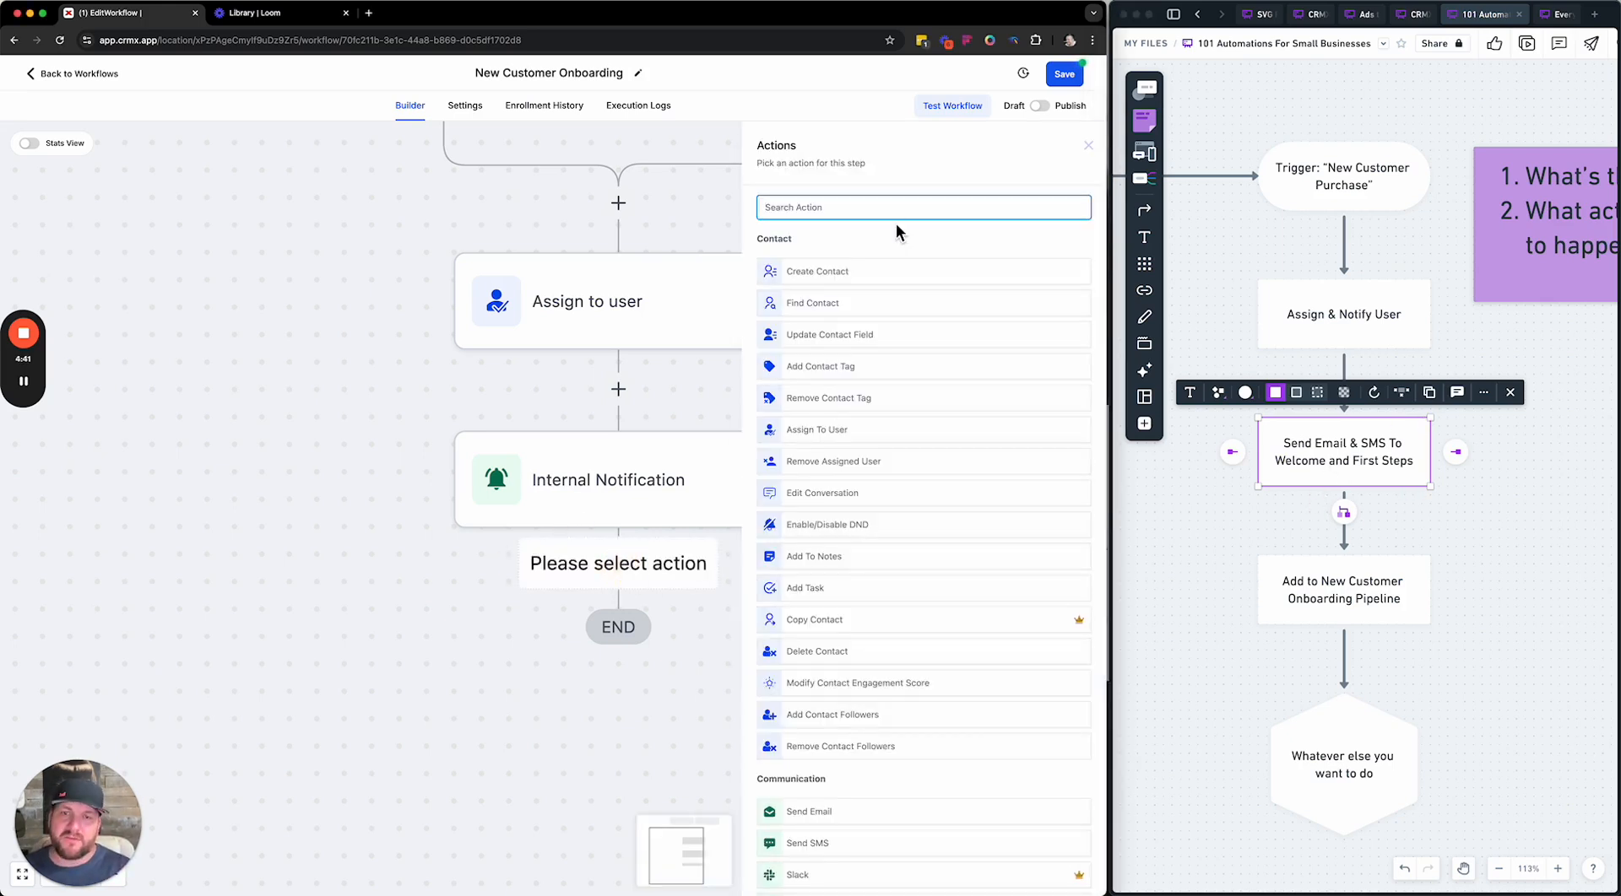
type("email")
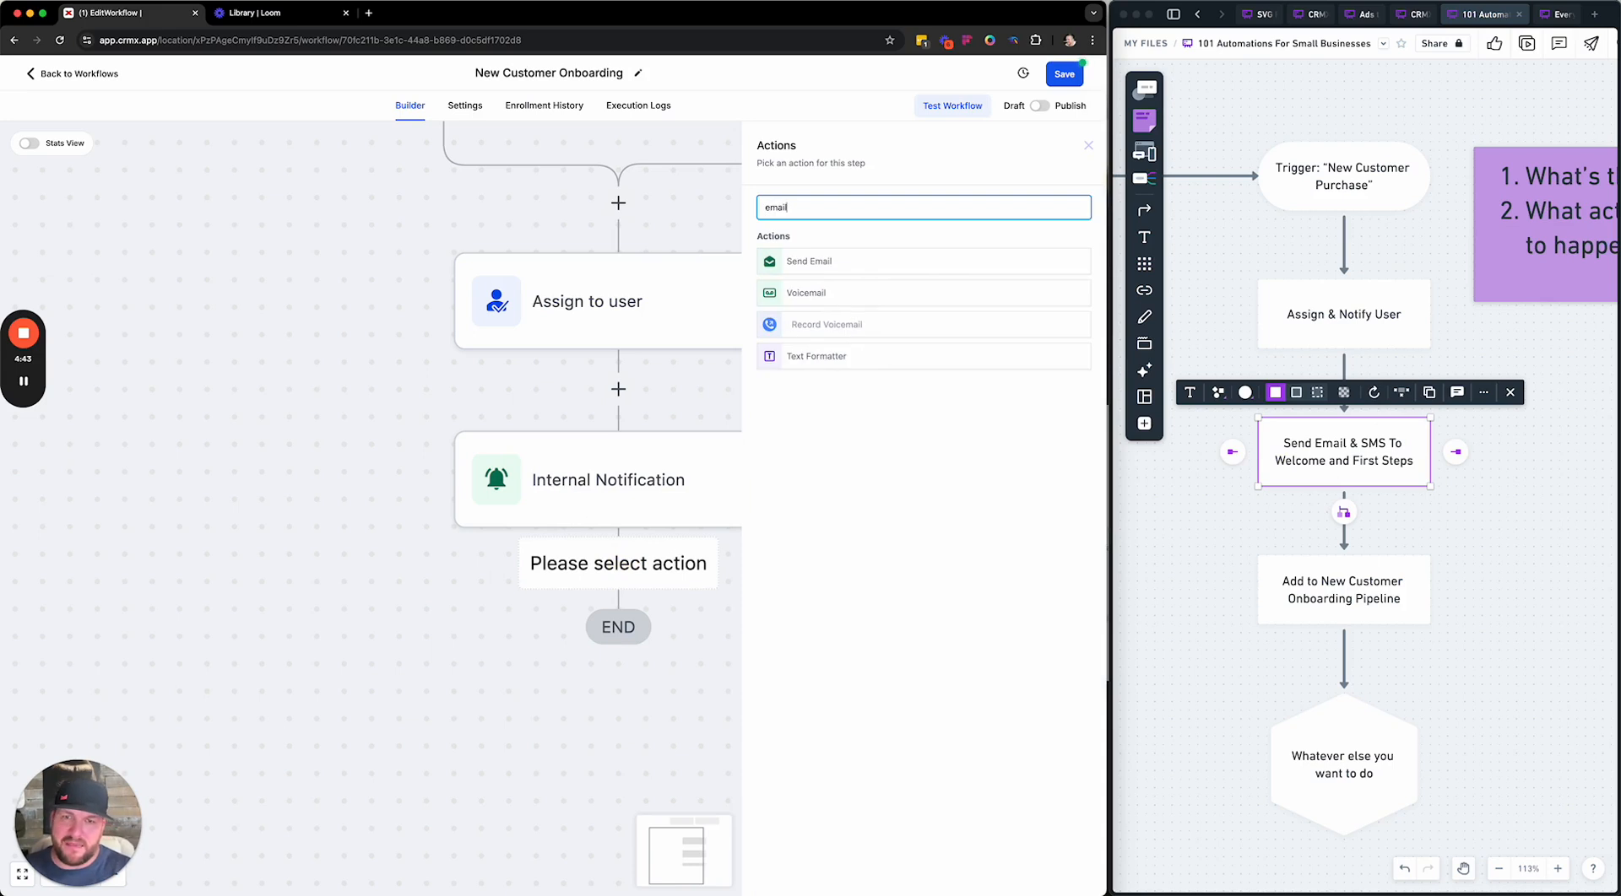
left_click(787, 262)
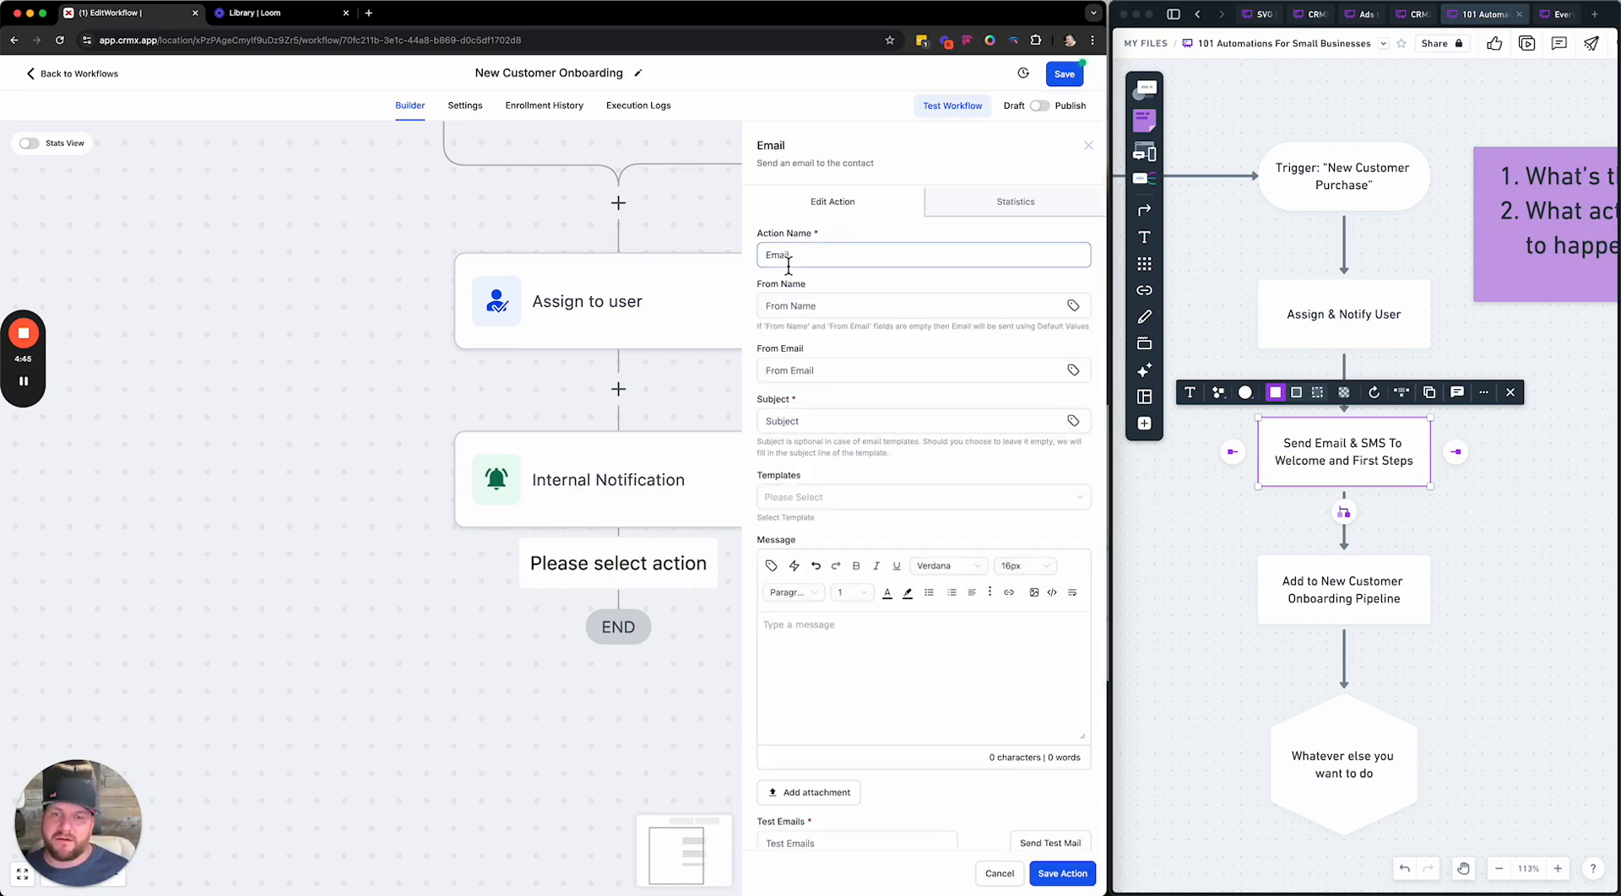
Apply the REVIEW | 2. FOLLOW UP template to the email action
left_click(817, 308)
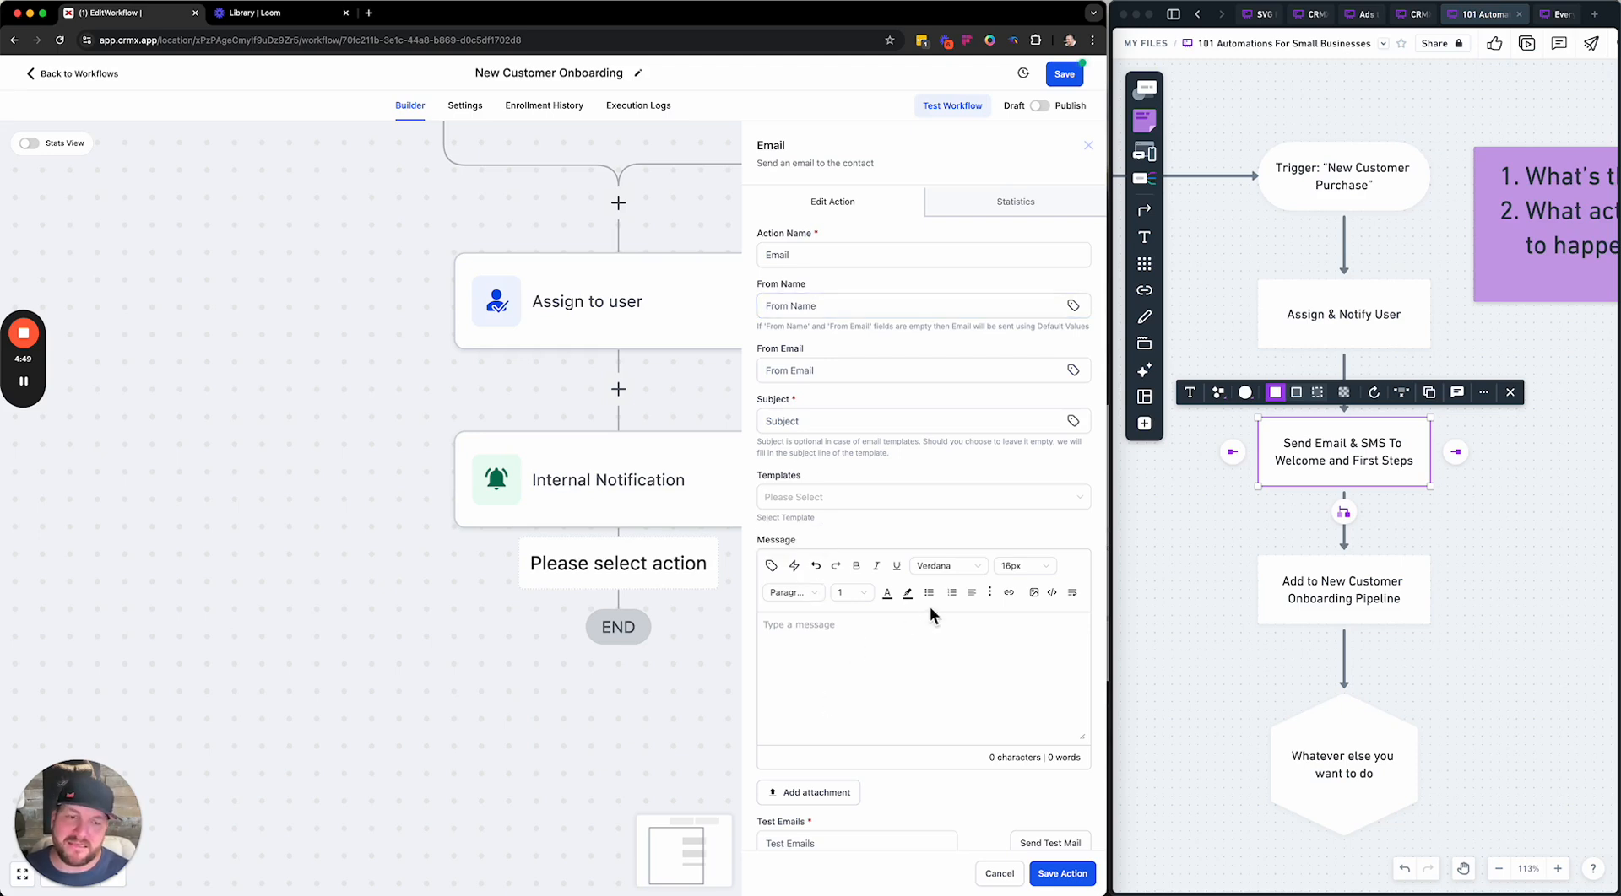
left_click(814, 495)
scroll(842, 617, "down", 20)
scroll(843, 616, "down", 15)
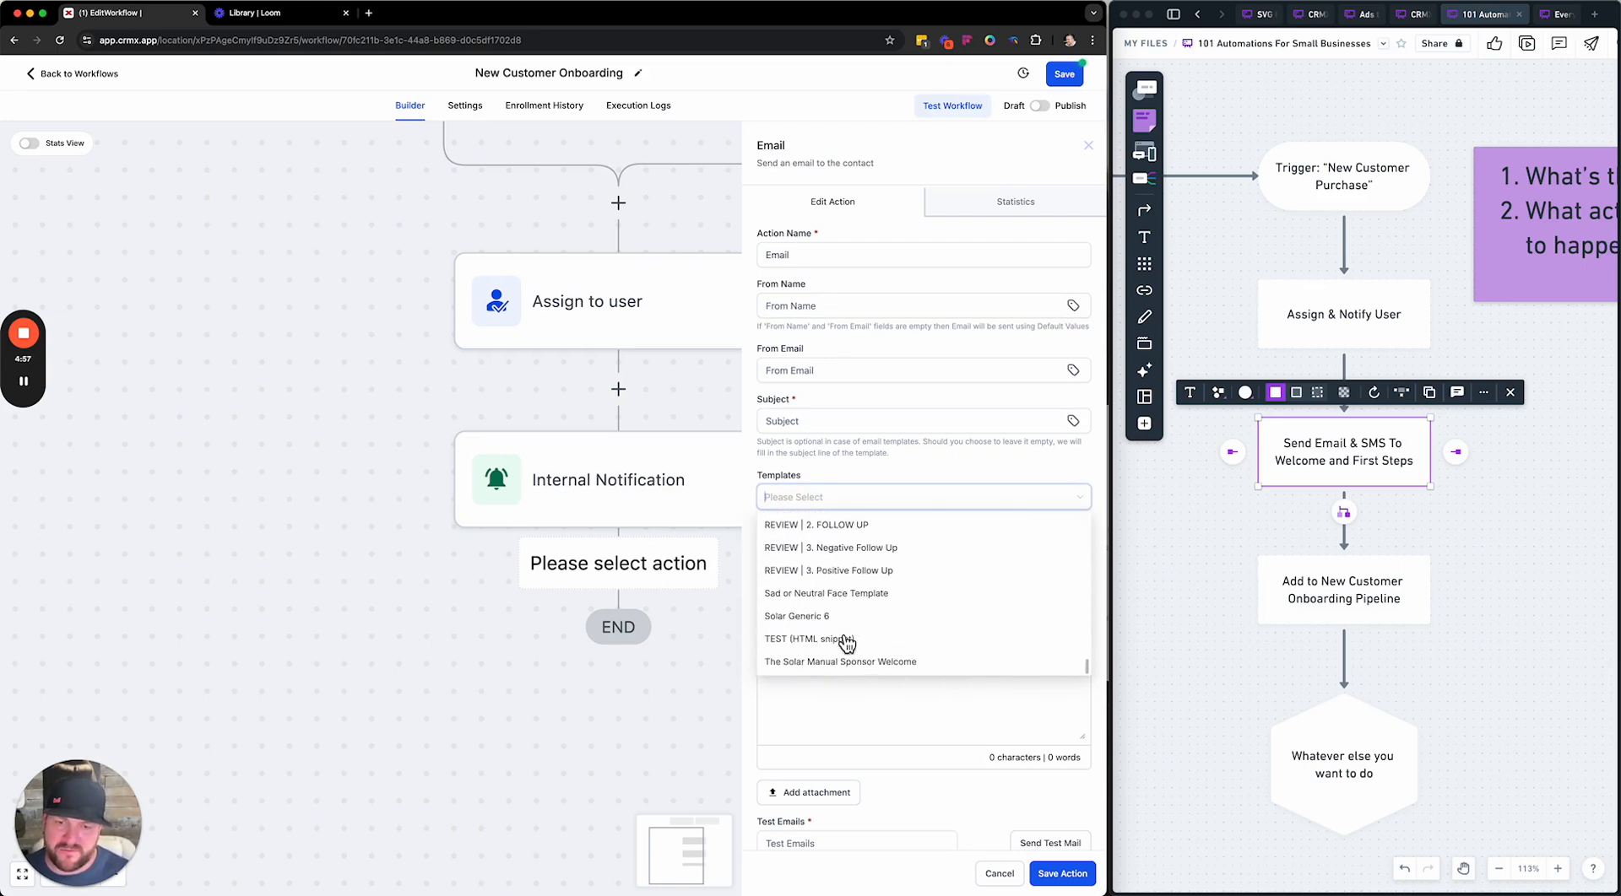
scroll(846, 644, "down", 1)
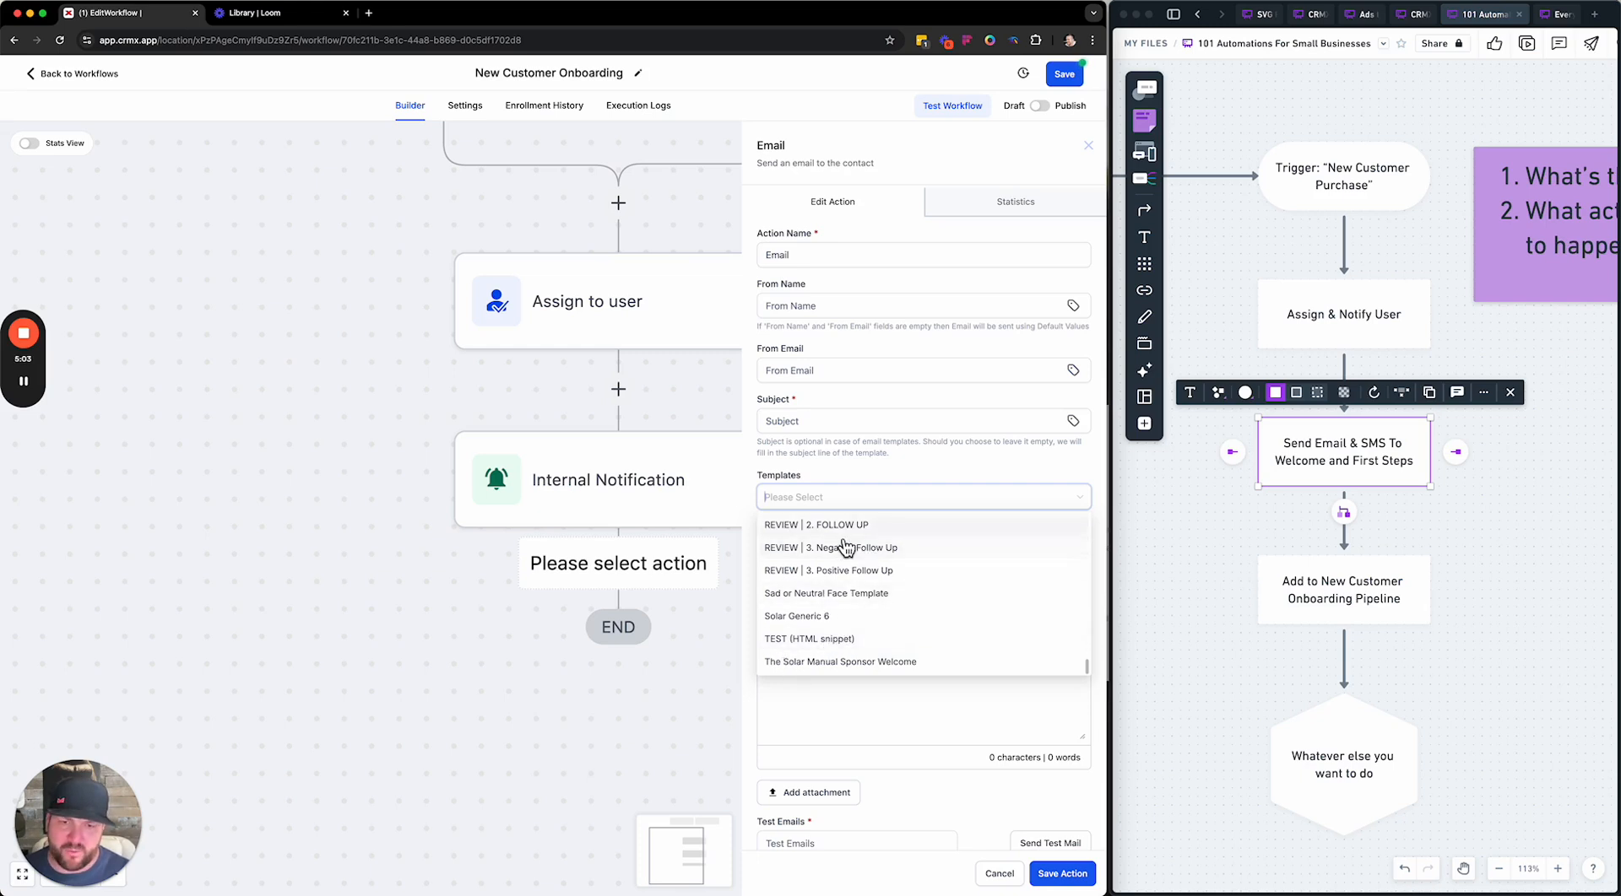
left_click(823, 525)
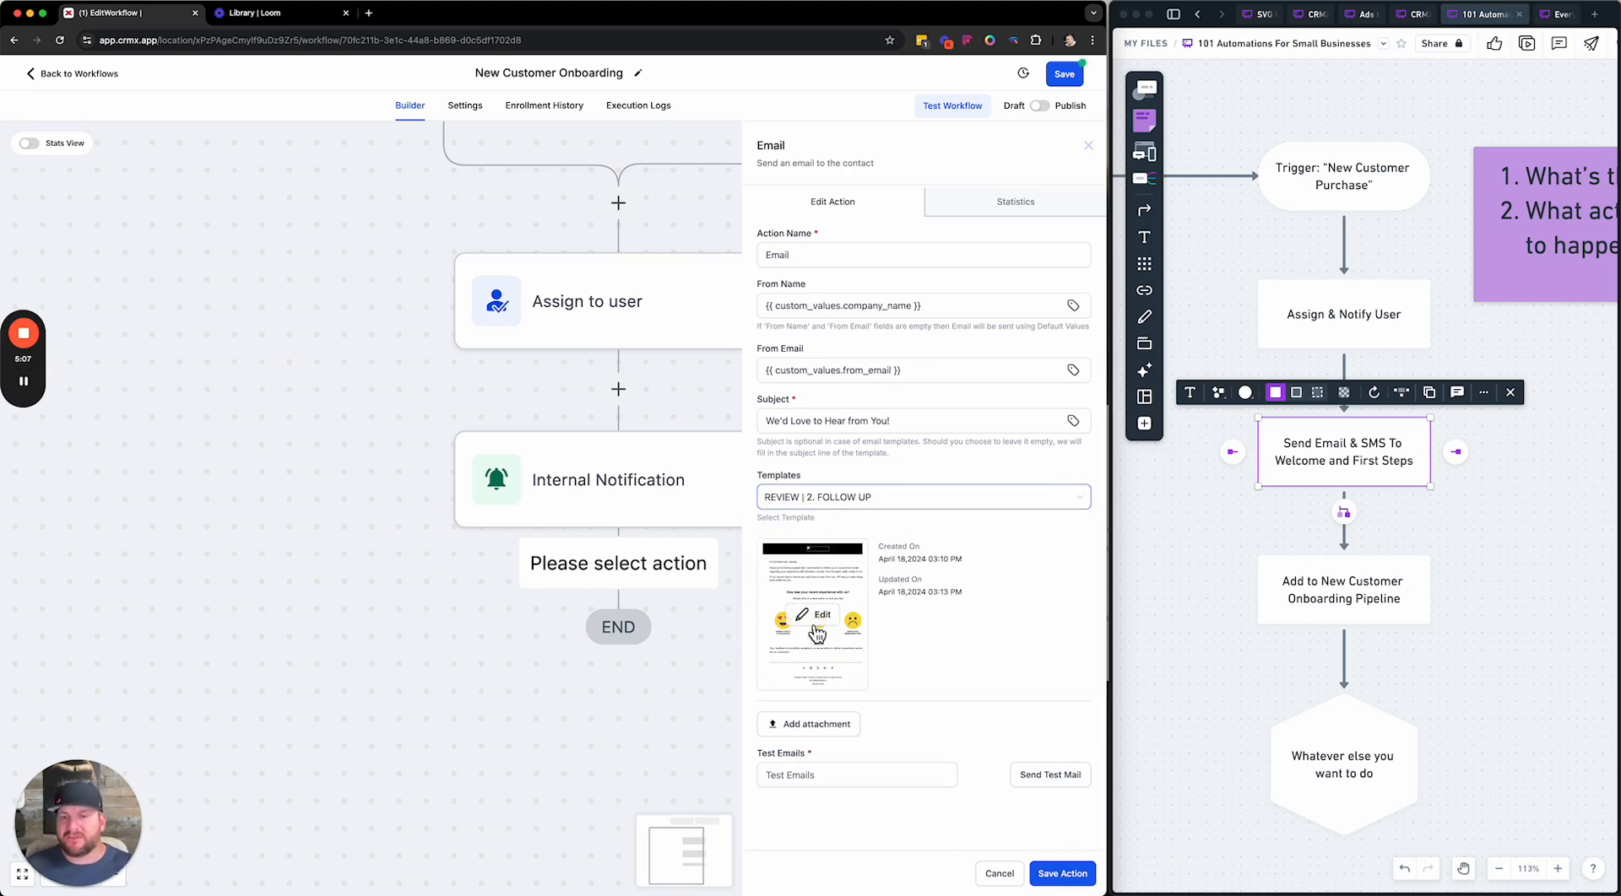
left_click(882, 498)
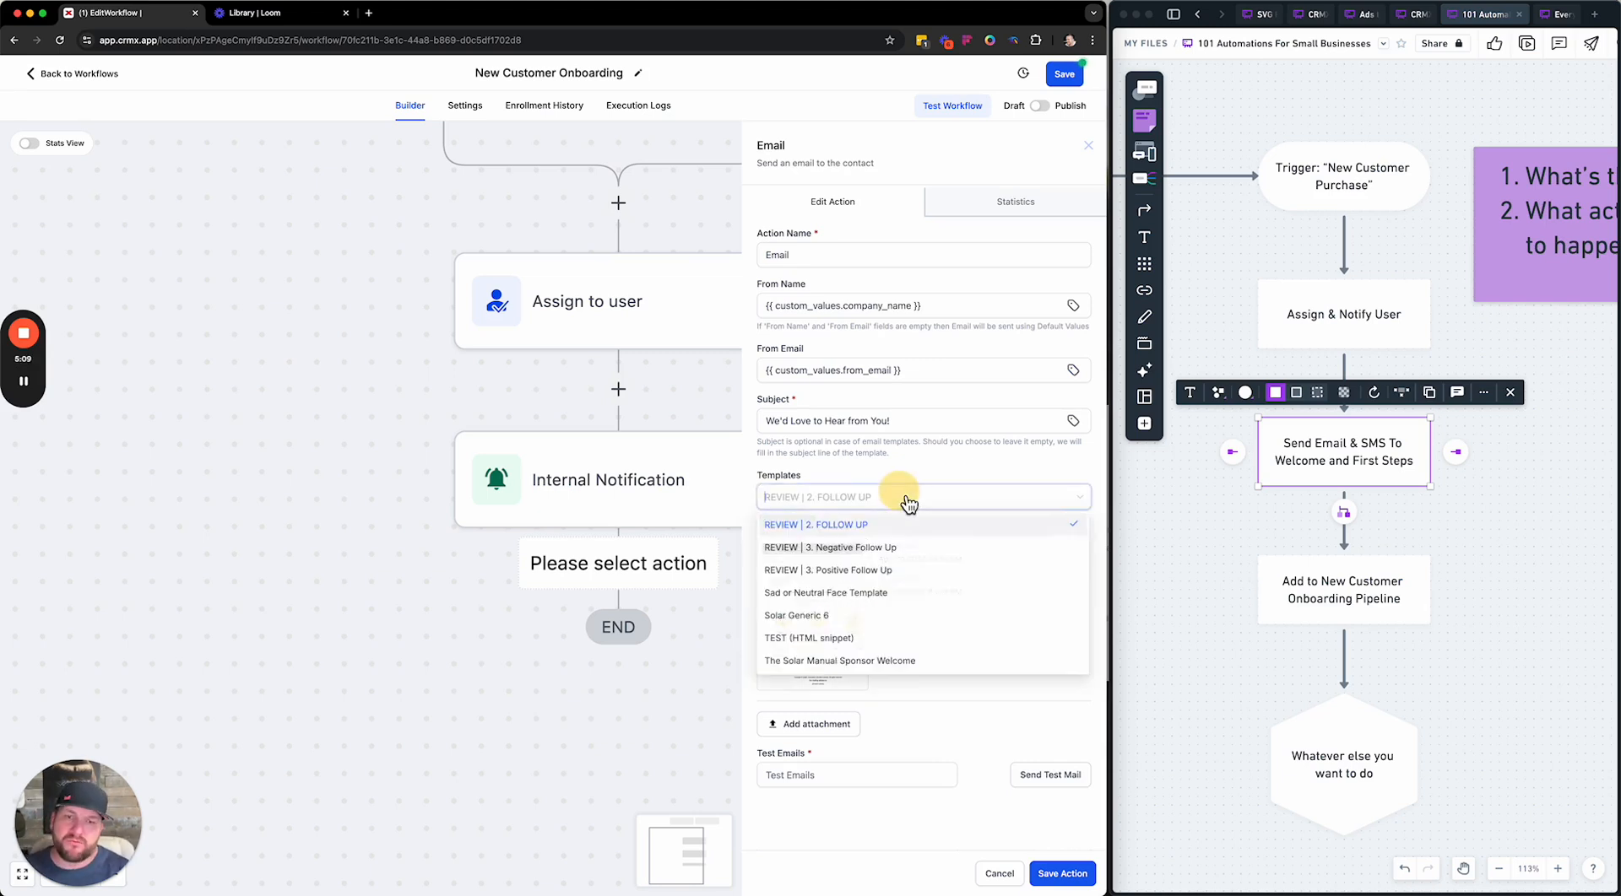
left_click(856, 524)
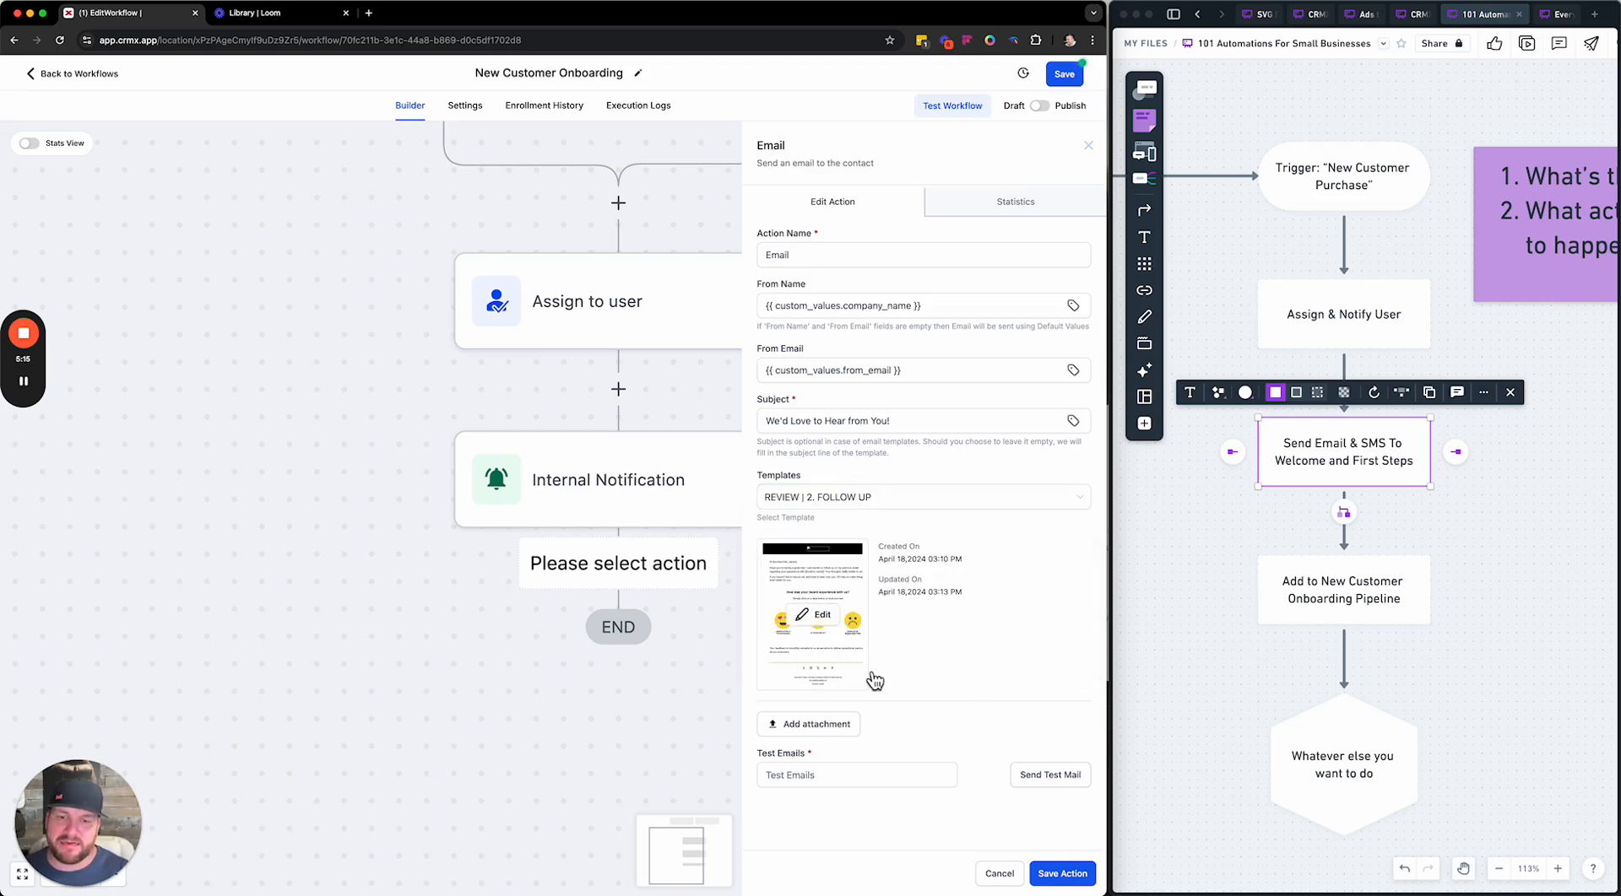
Review the email's subject, from email and from name, and save the email action
triple_click(920, 420)
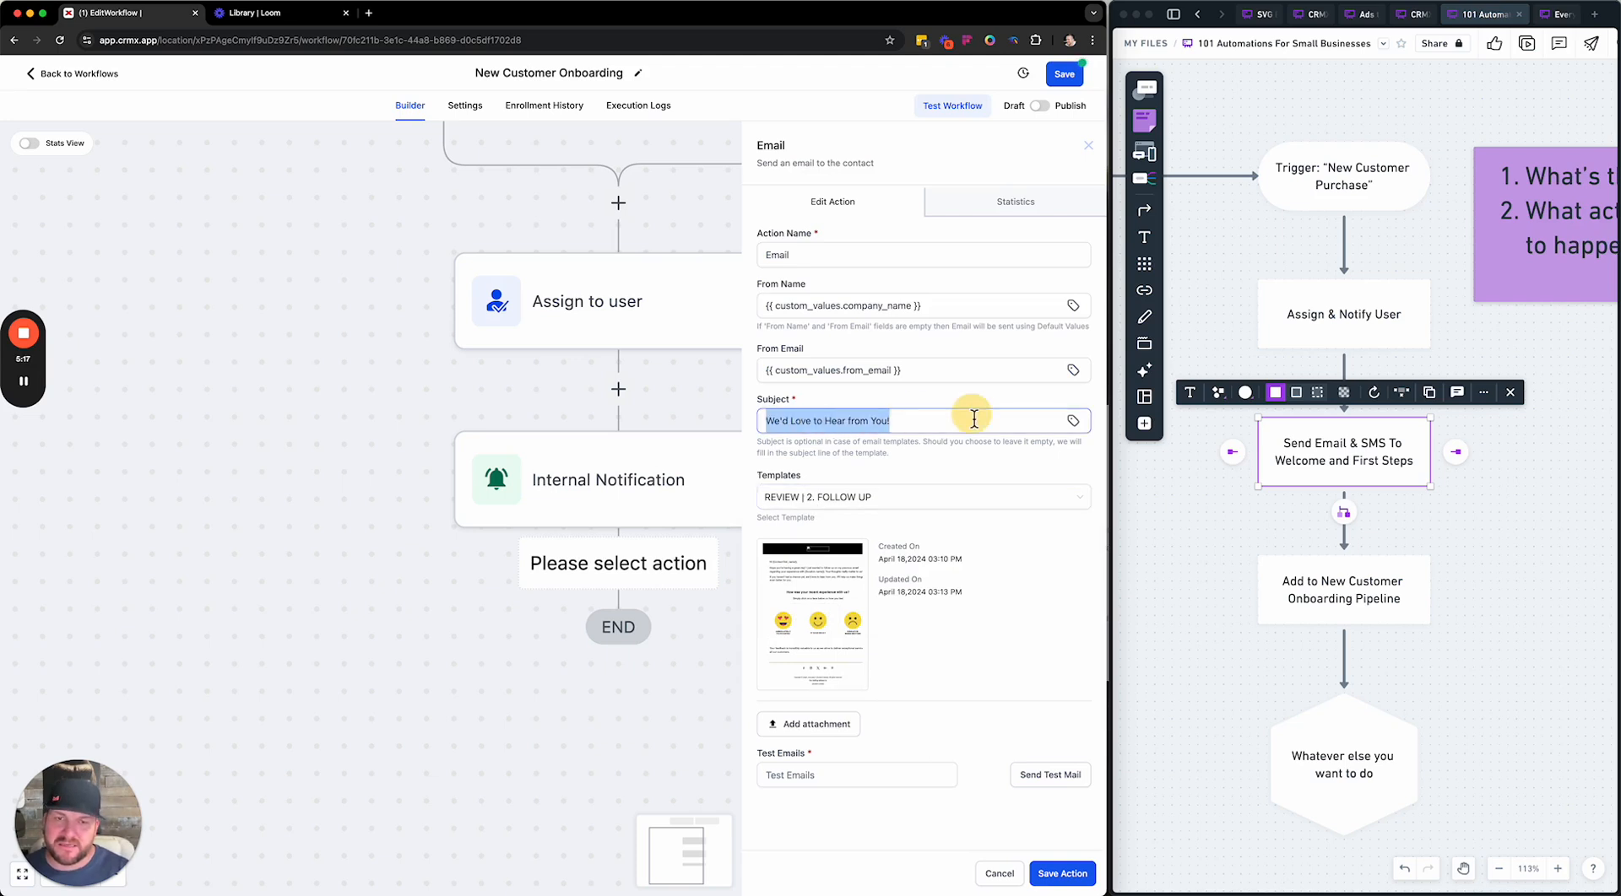
left_click_drag(766, 371, 922, 370)
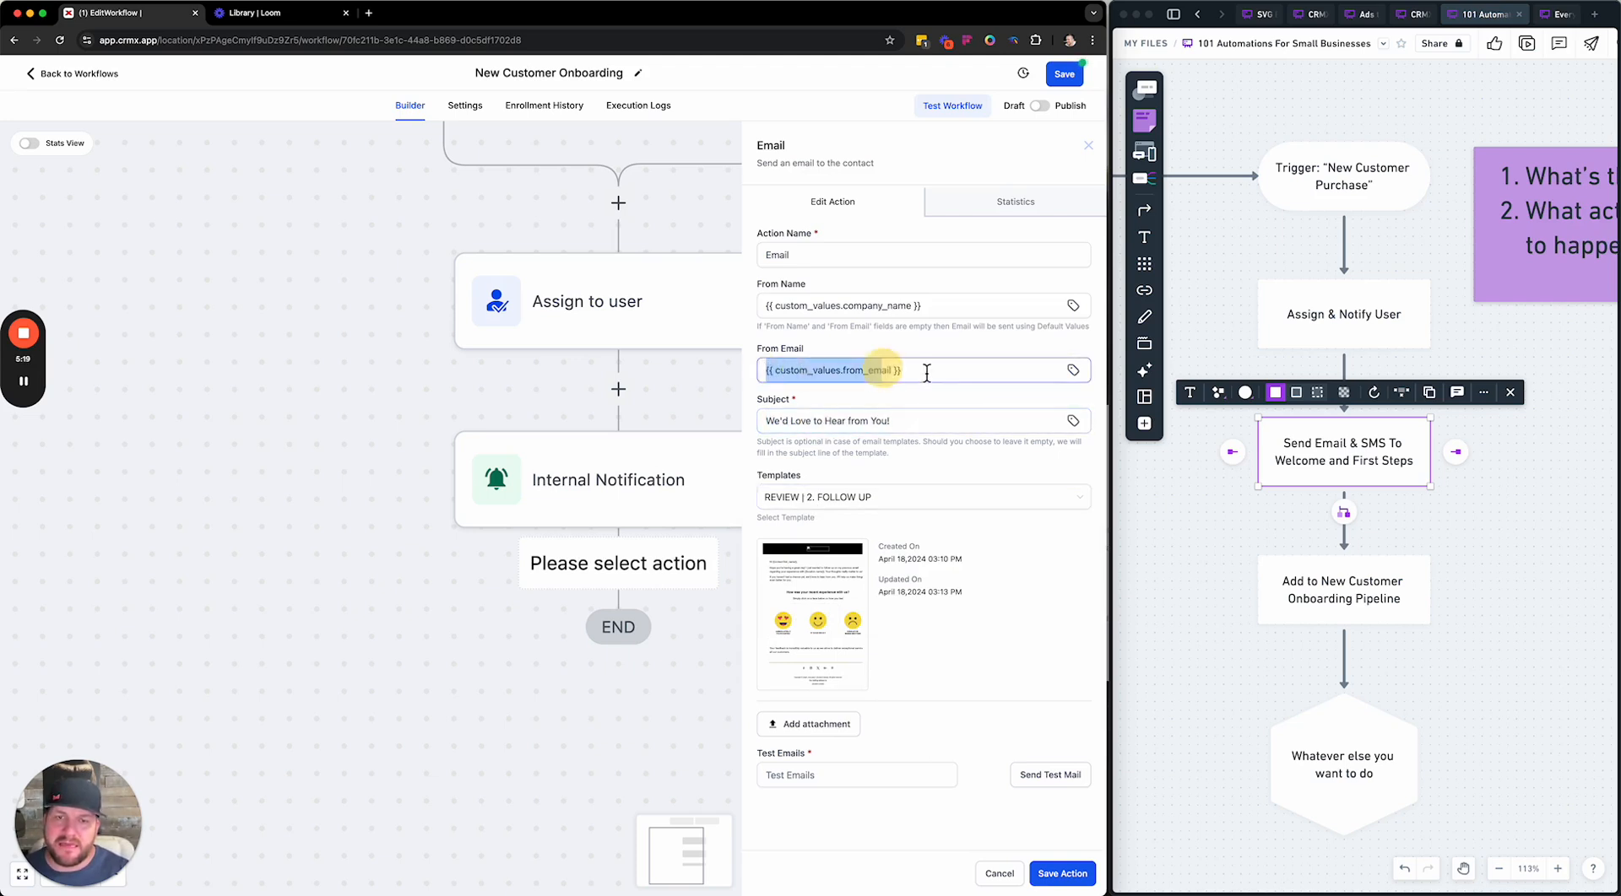
double_click(808, 308)
triple_click(808, 309)
left_click(1061, 874)
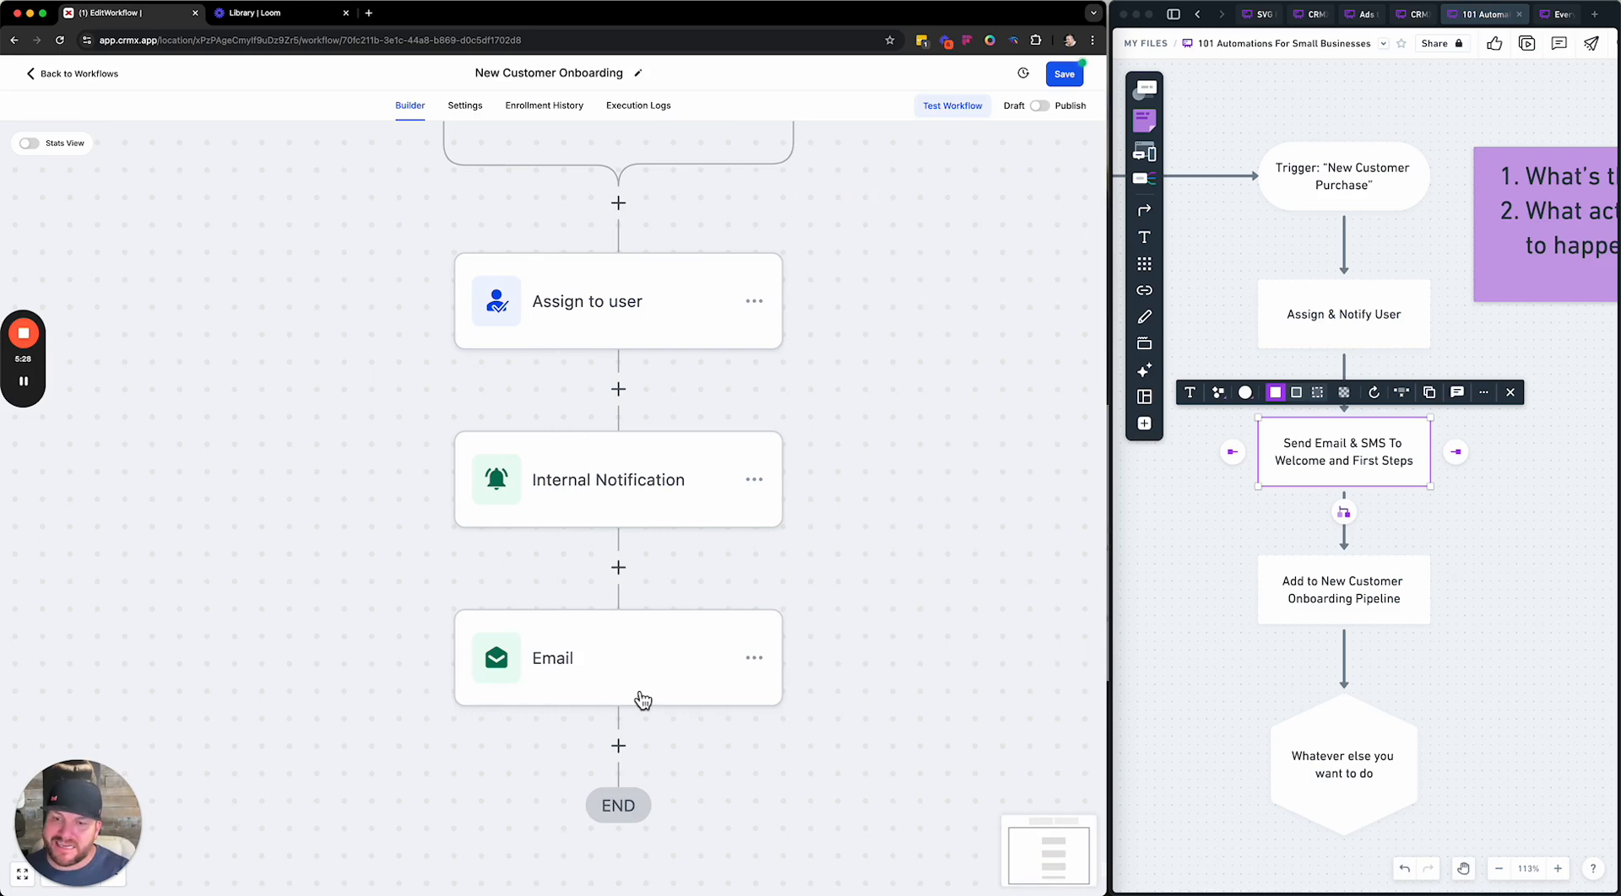
Add a Send SMS action after the Email action
left_click(618, 747)
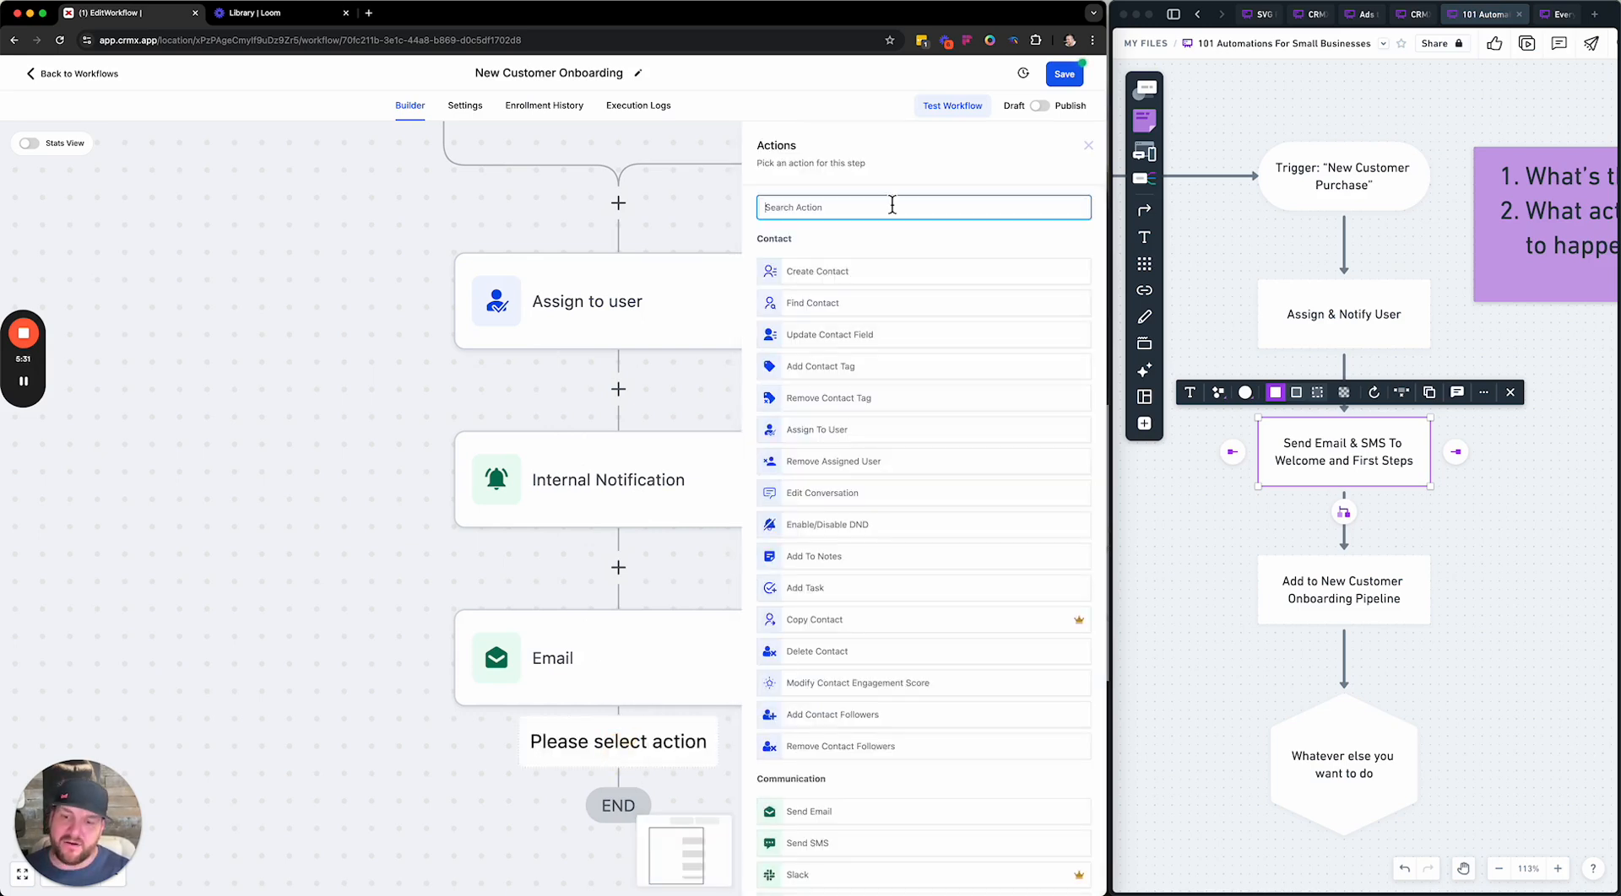
type("sm")
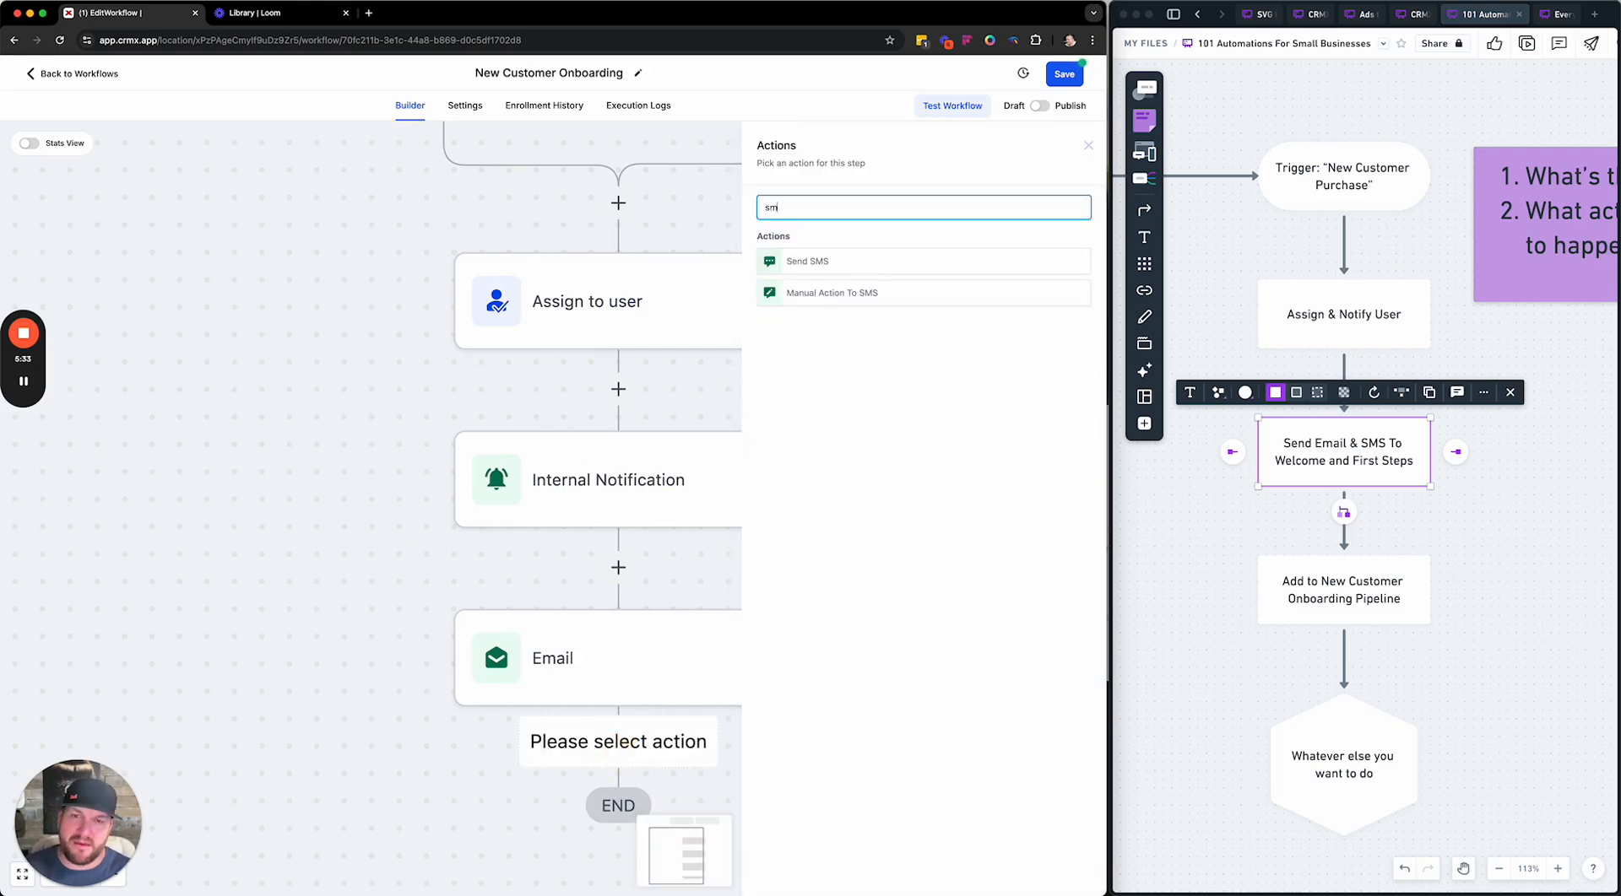
type("s")
left_click(793, 260)
Write a placeholder SMS message starting with "Welcome" and append the contact's First Name custom value
left_click(813, 419)
type("WE")
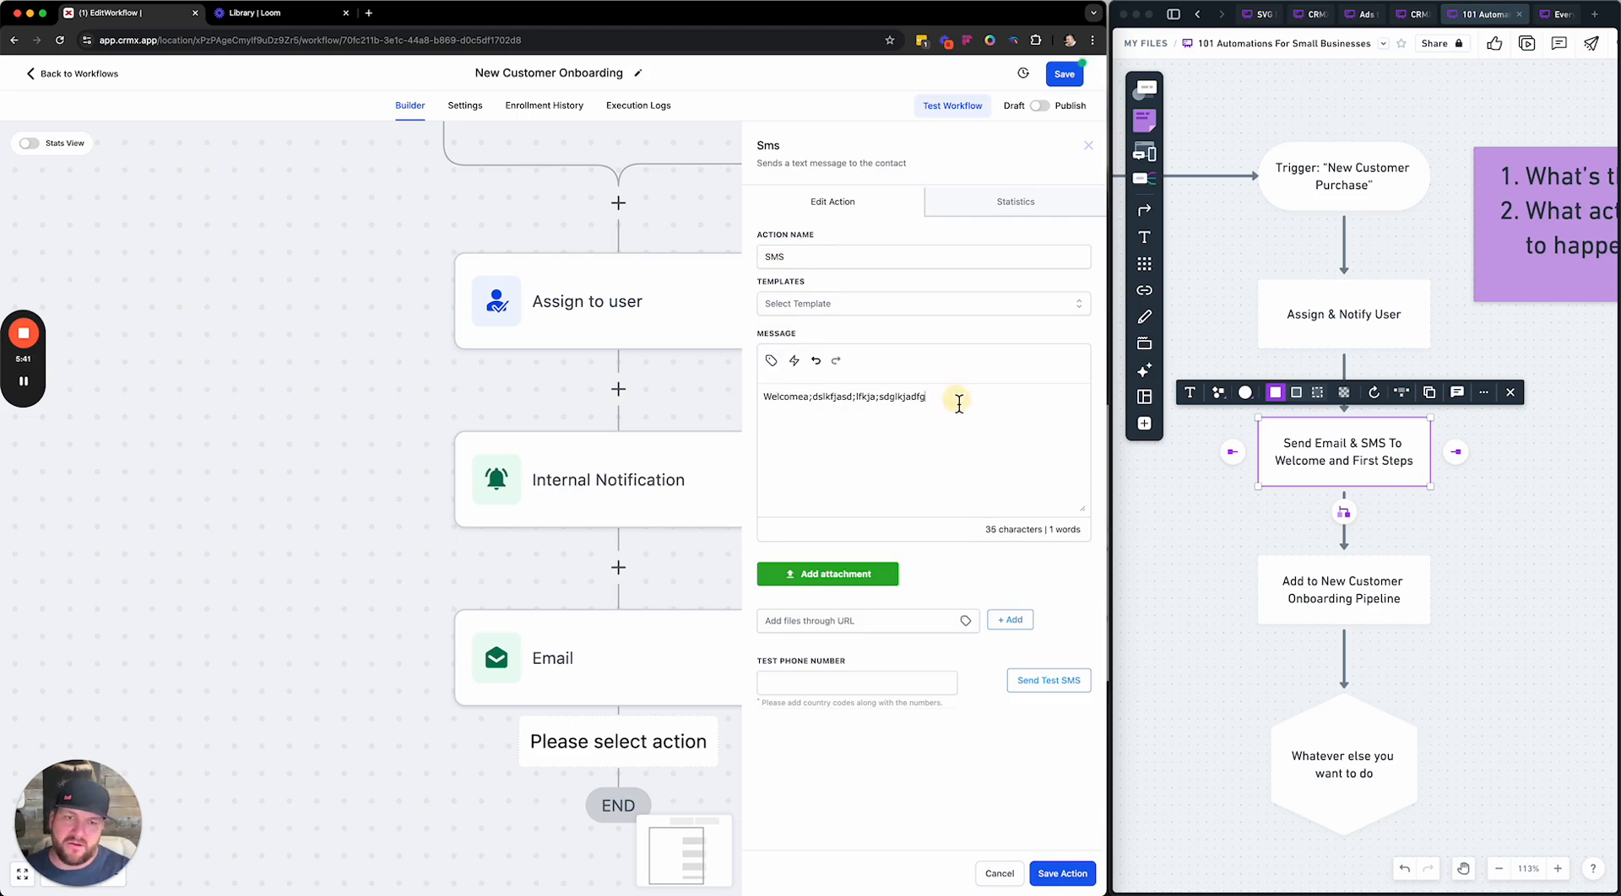
left_click(772, 361)
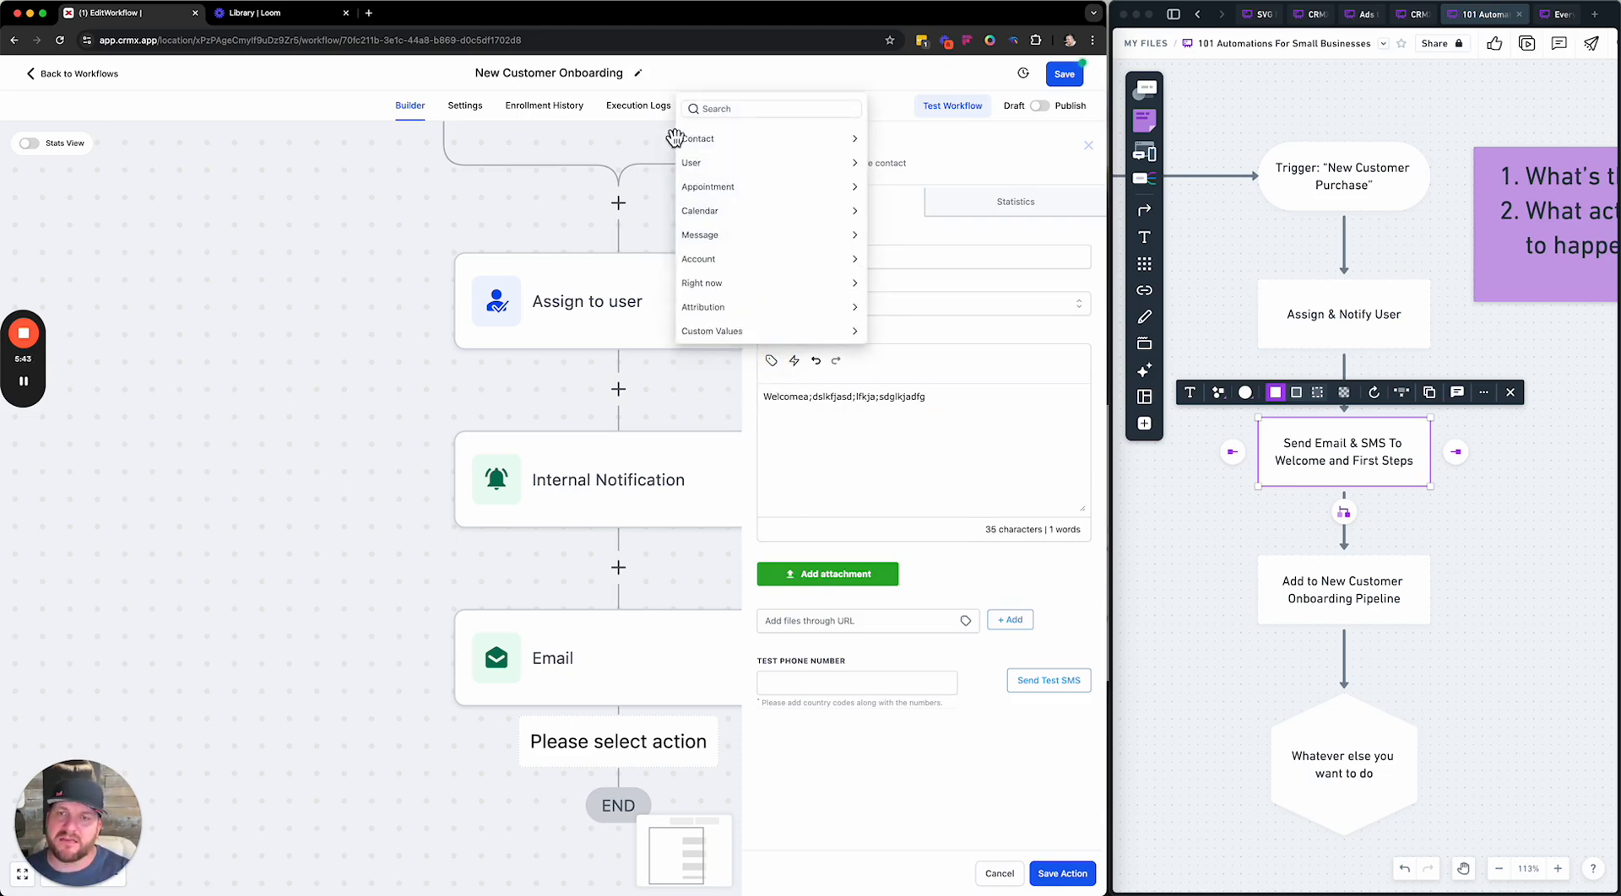
left_click(713, 142)
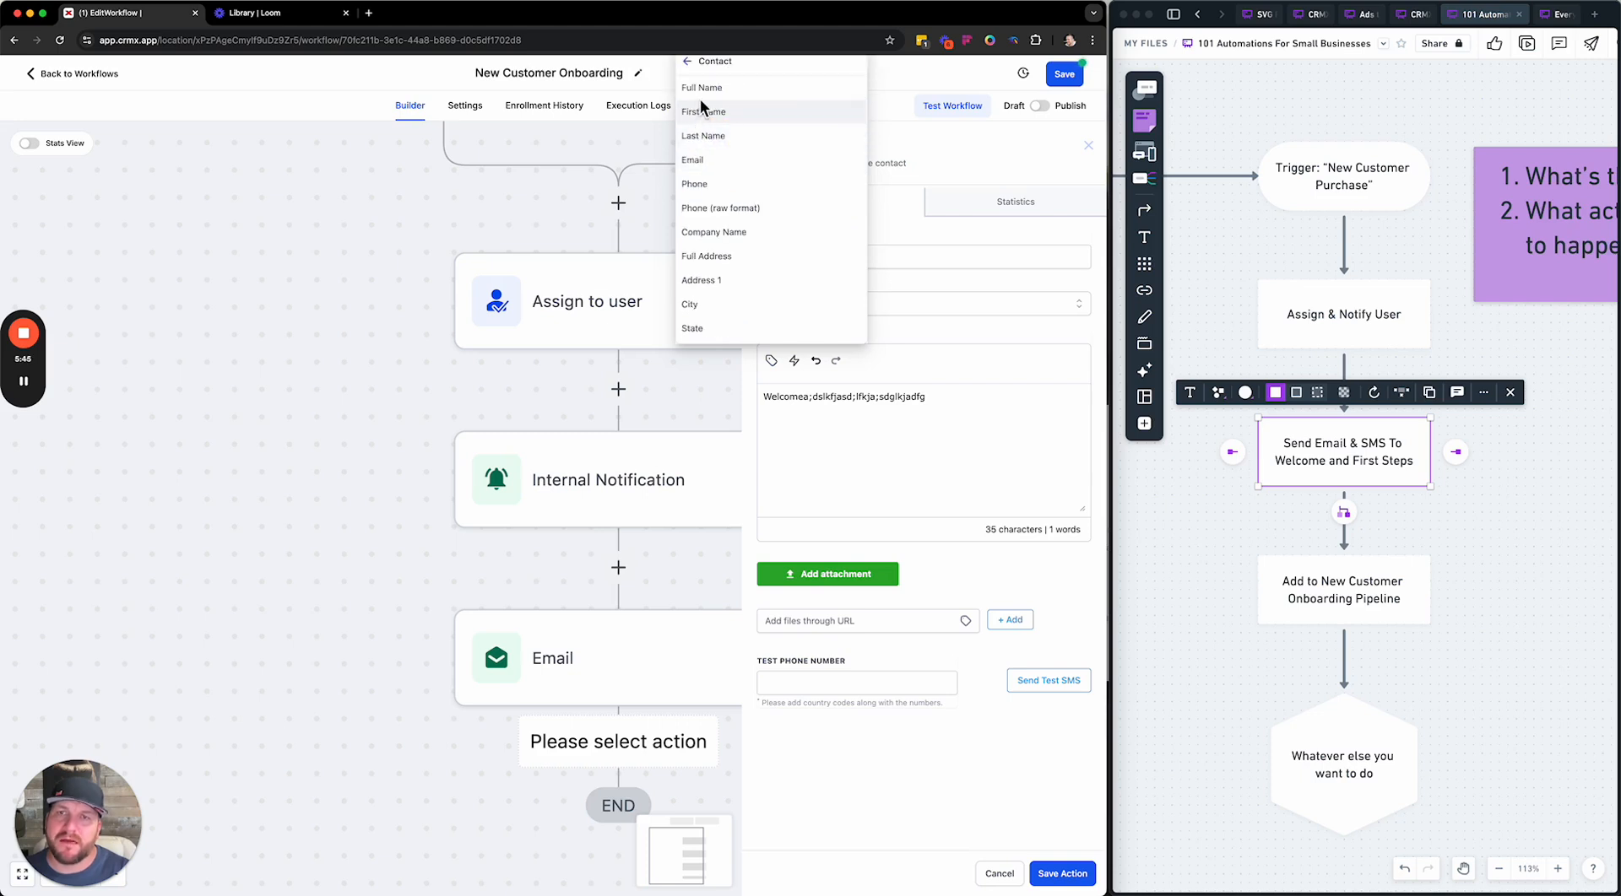
left_click(703, 118)
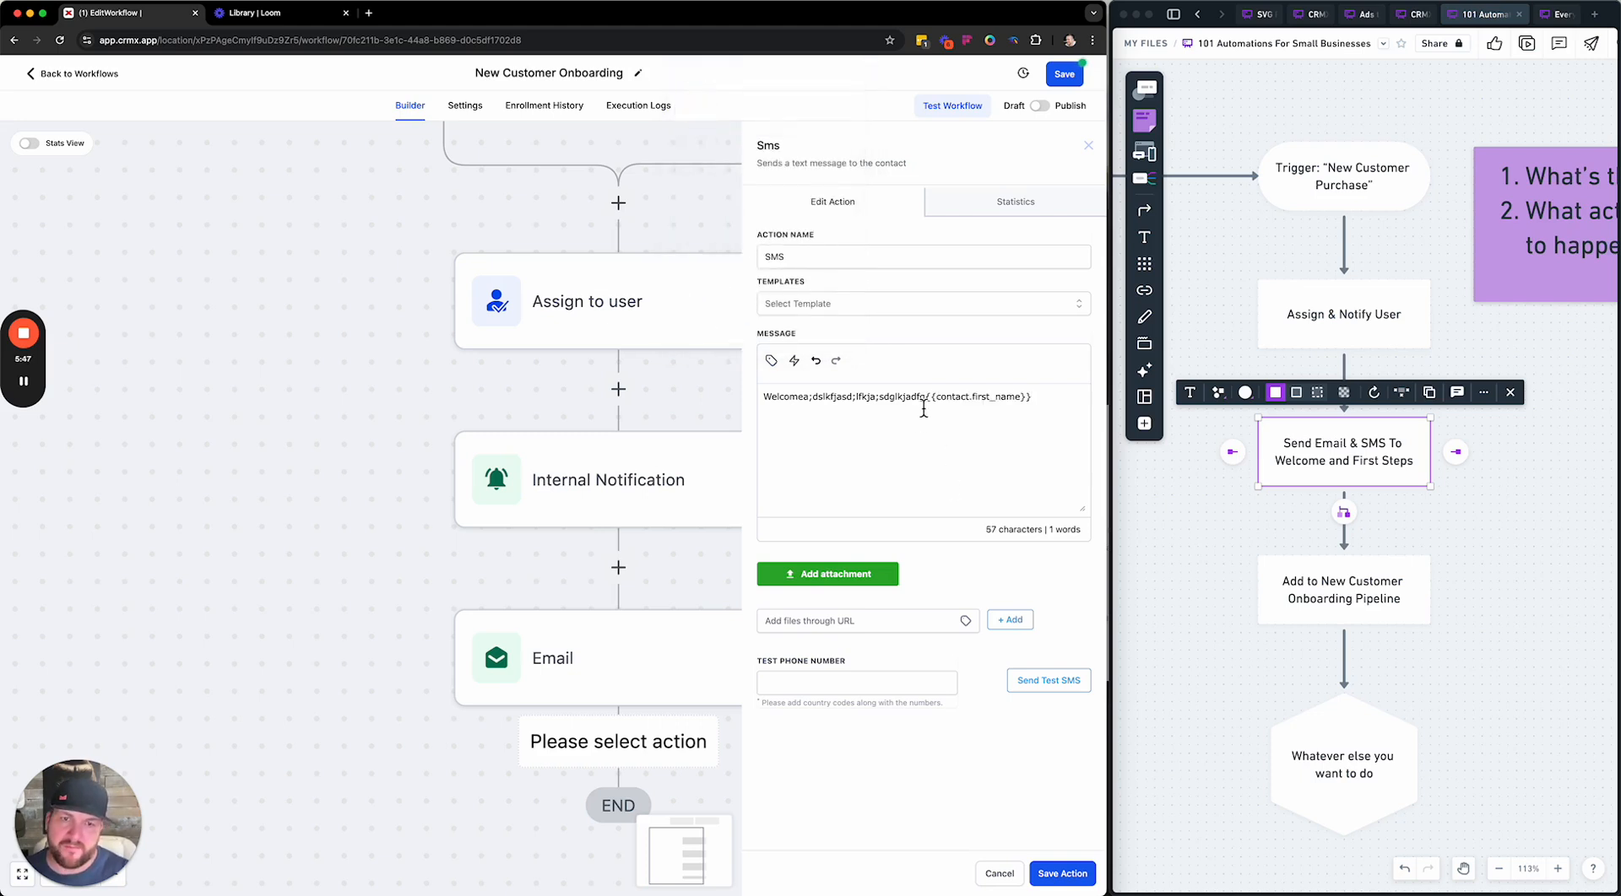
Change the SMS greeting to "Welcome {{contact.first_name}}!" and follow it with the placeholder text "asd;lfkjasdfasd;glkasdg"
left_click_drag(926, 397, 803, 404)
key("BackSpace")
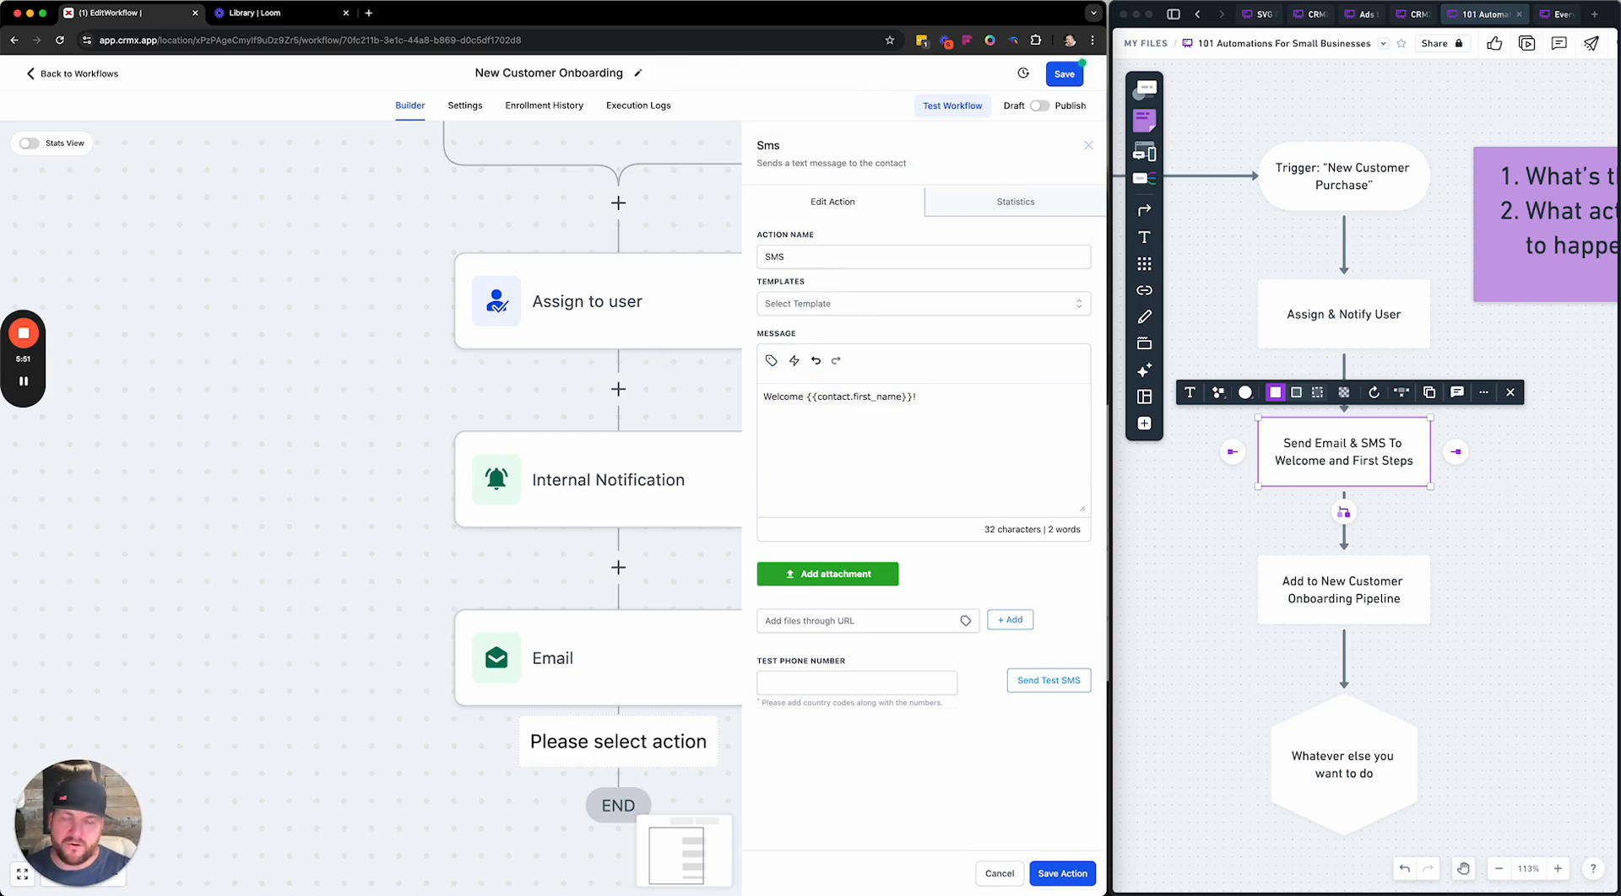
type("asd;lfkjasdfasd;glkasdg")
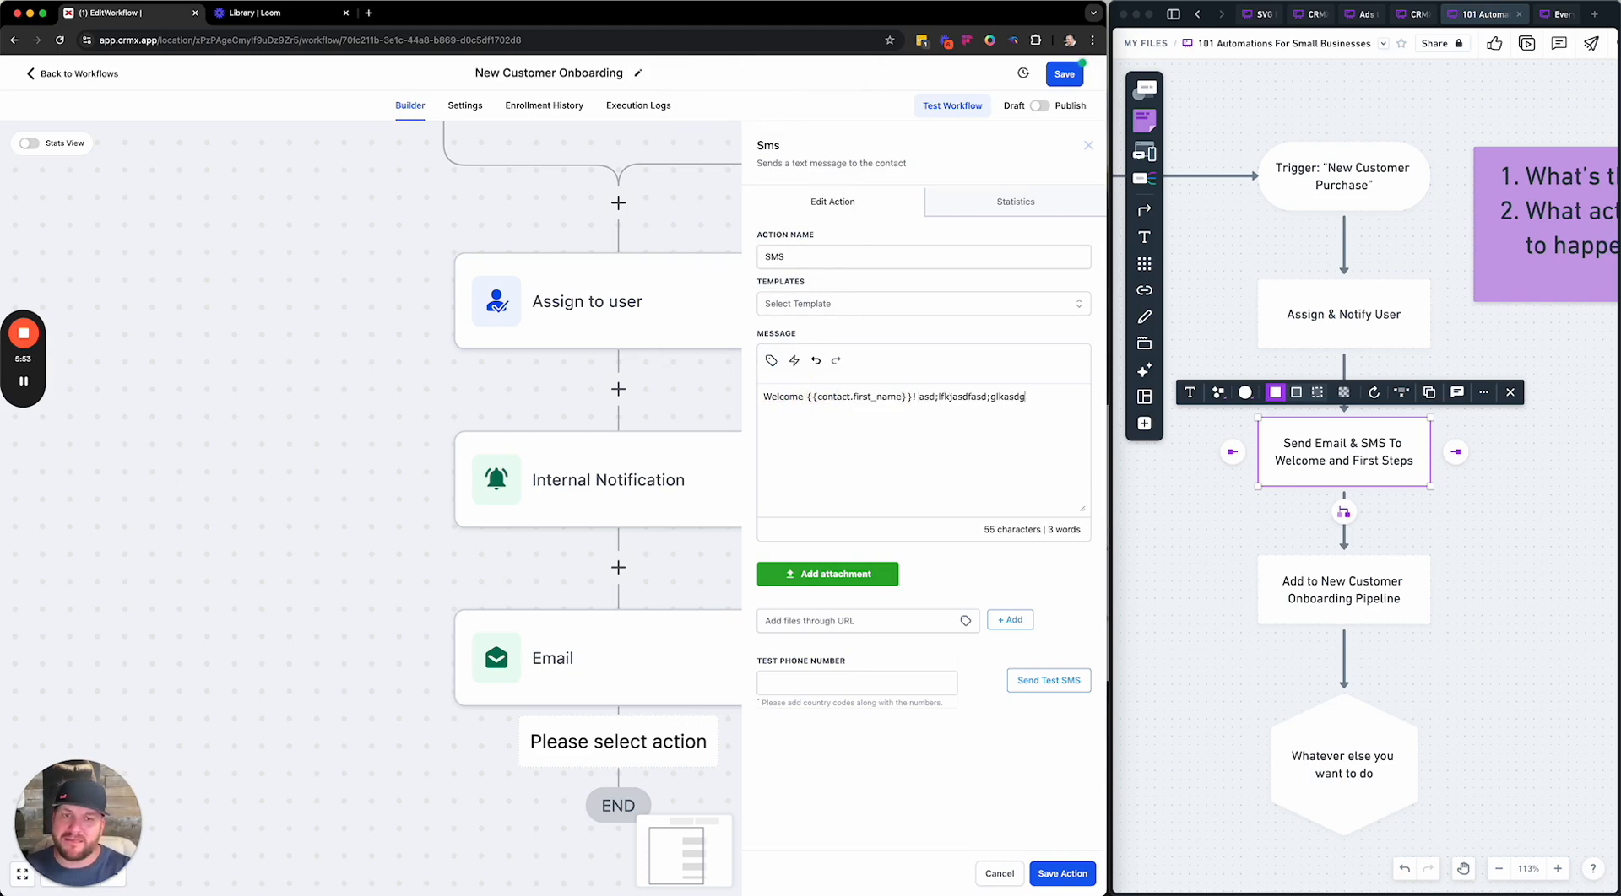
Sign the SMS message with the user's name custom value {{user.name}} followed by ", CRMX"
left_click(771, 360)
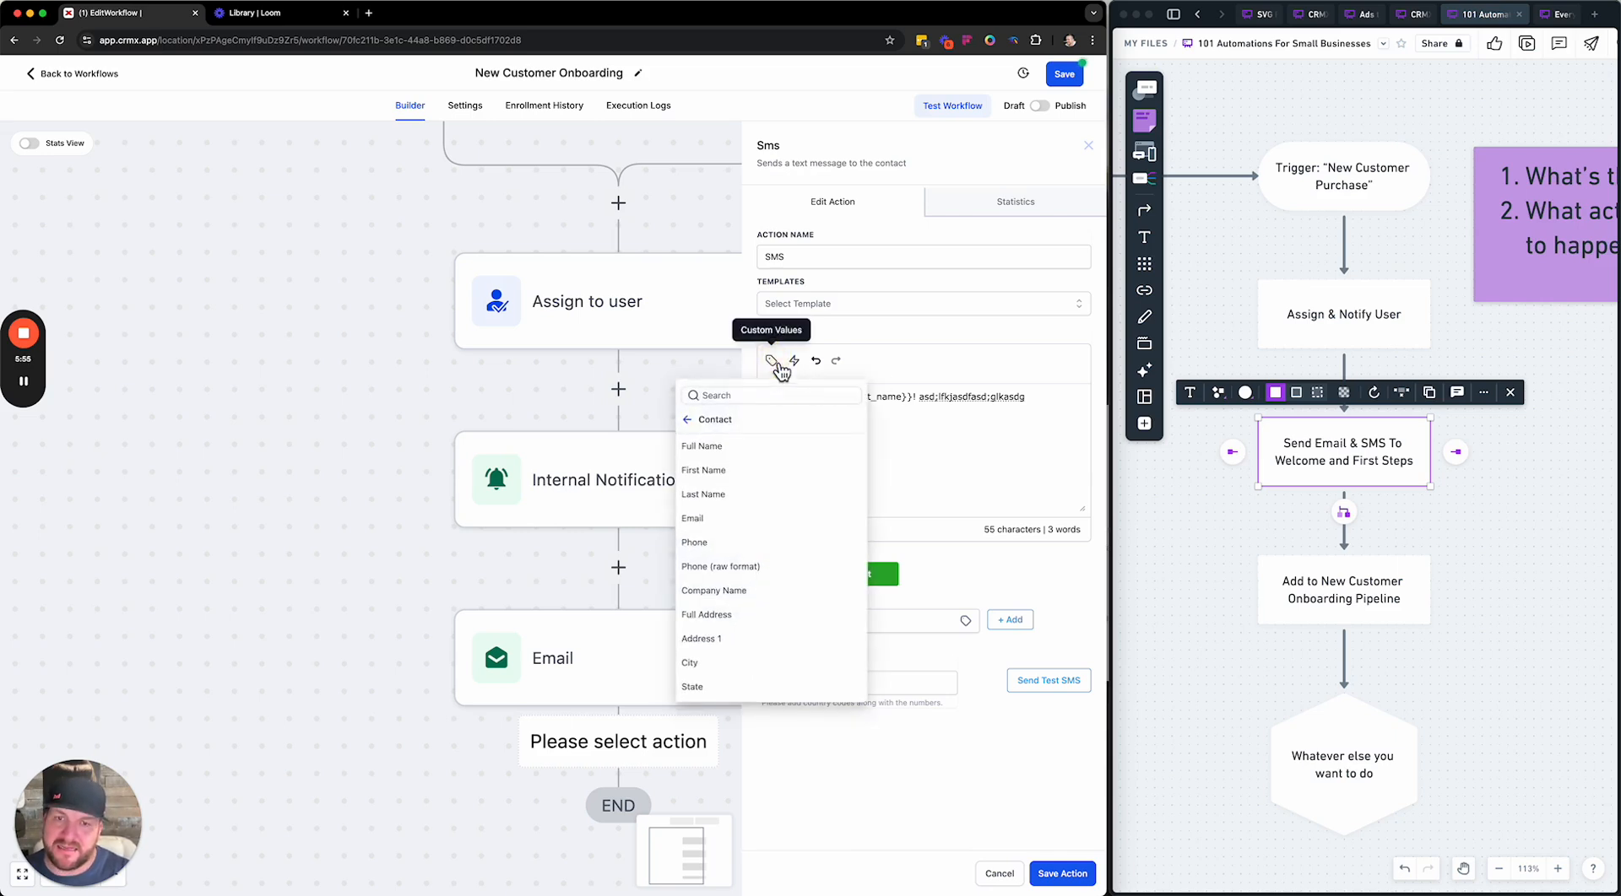
left_click(697, 422)
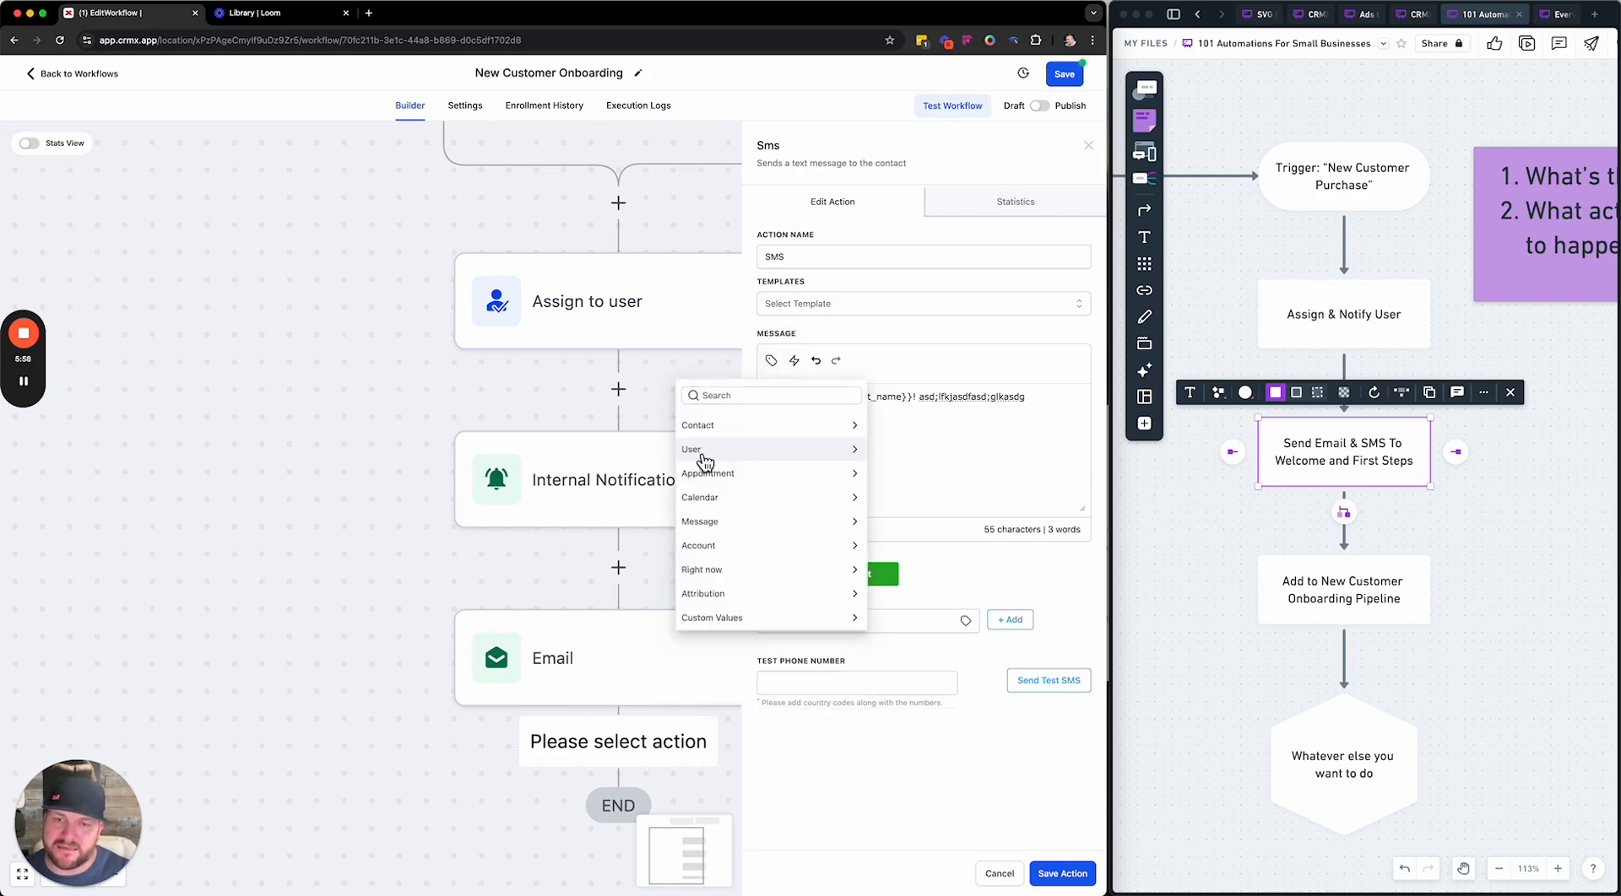
left_click(707, 449)
left_click(695, 456)
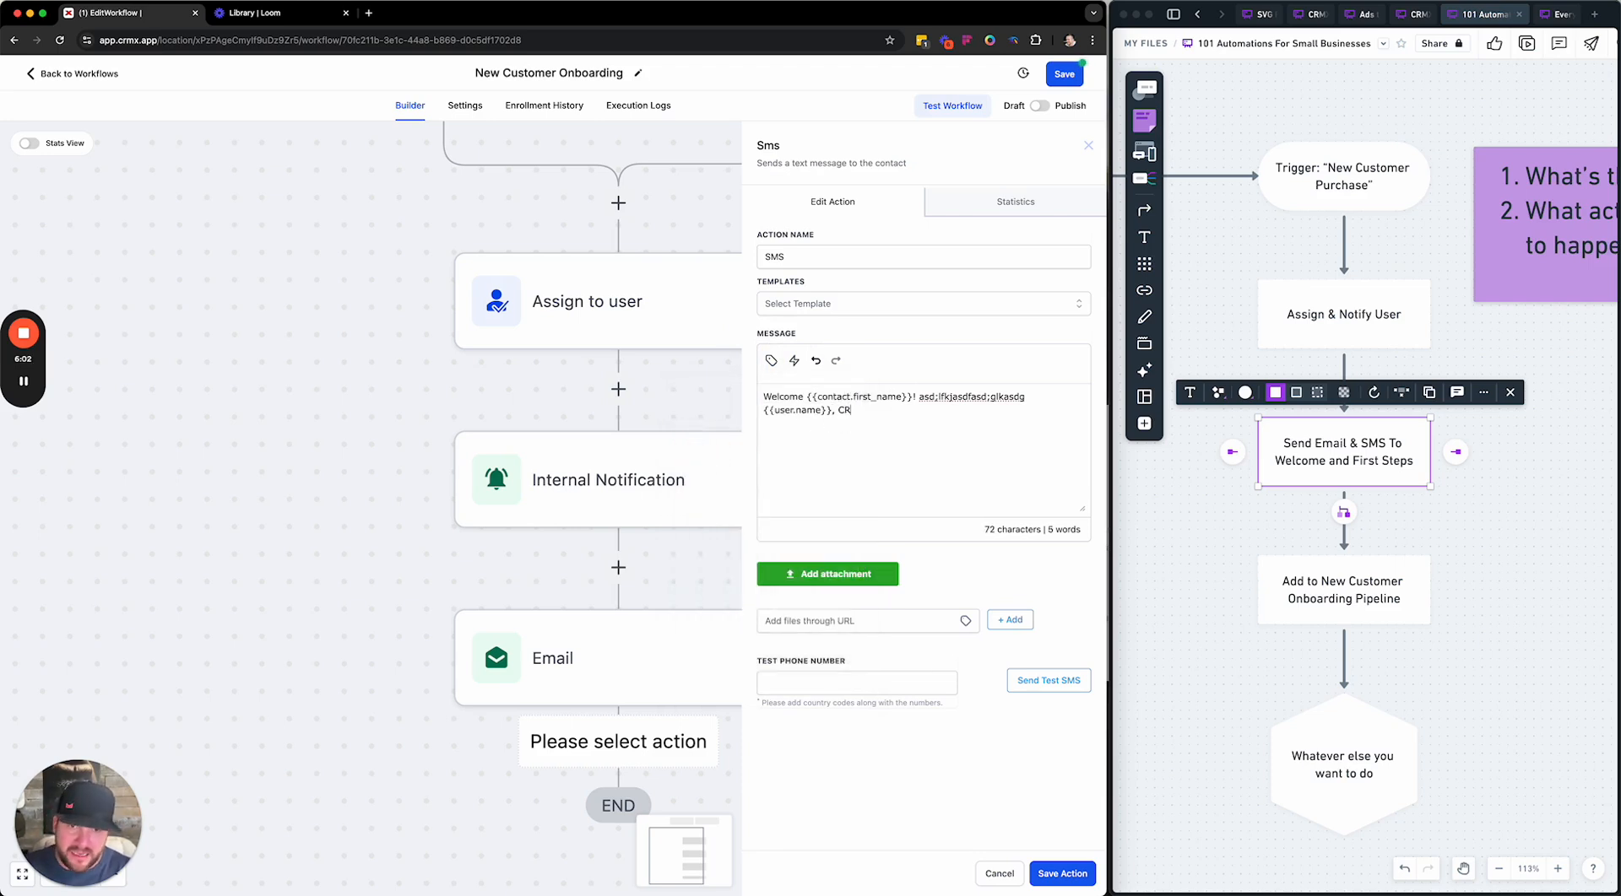
Review the SMS message's greeting, body and signature, and save the SMS action
left_click(850, 395)
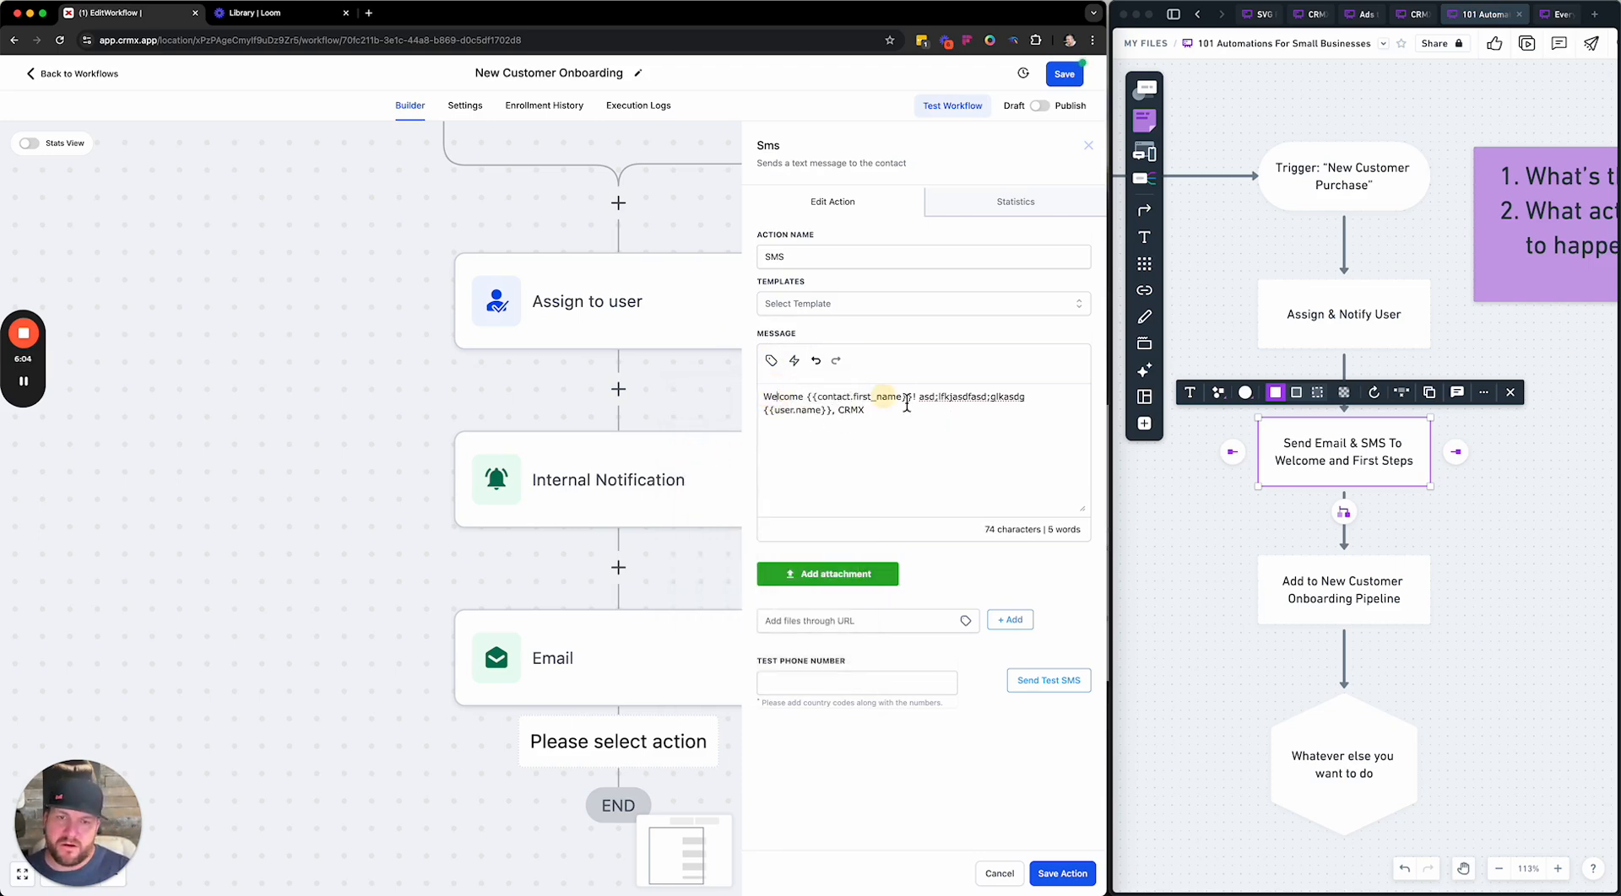
left_click_drag(918, 397, 1038, 395)
left_click(1037, 398)
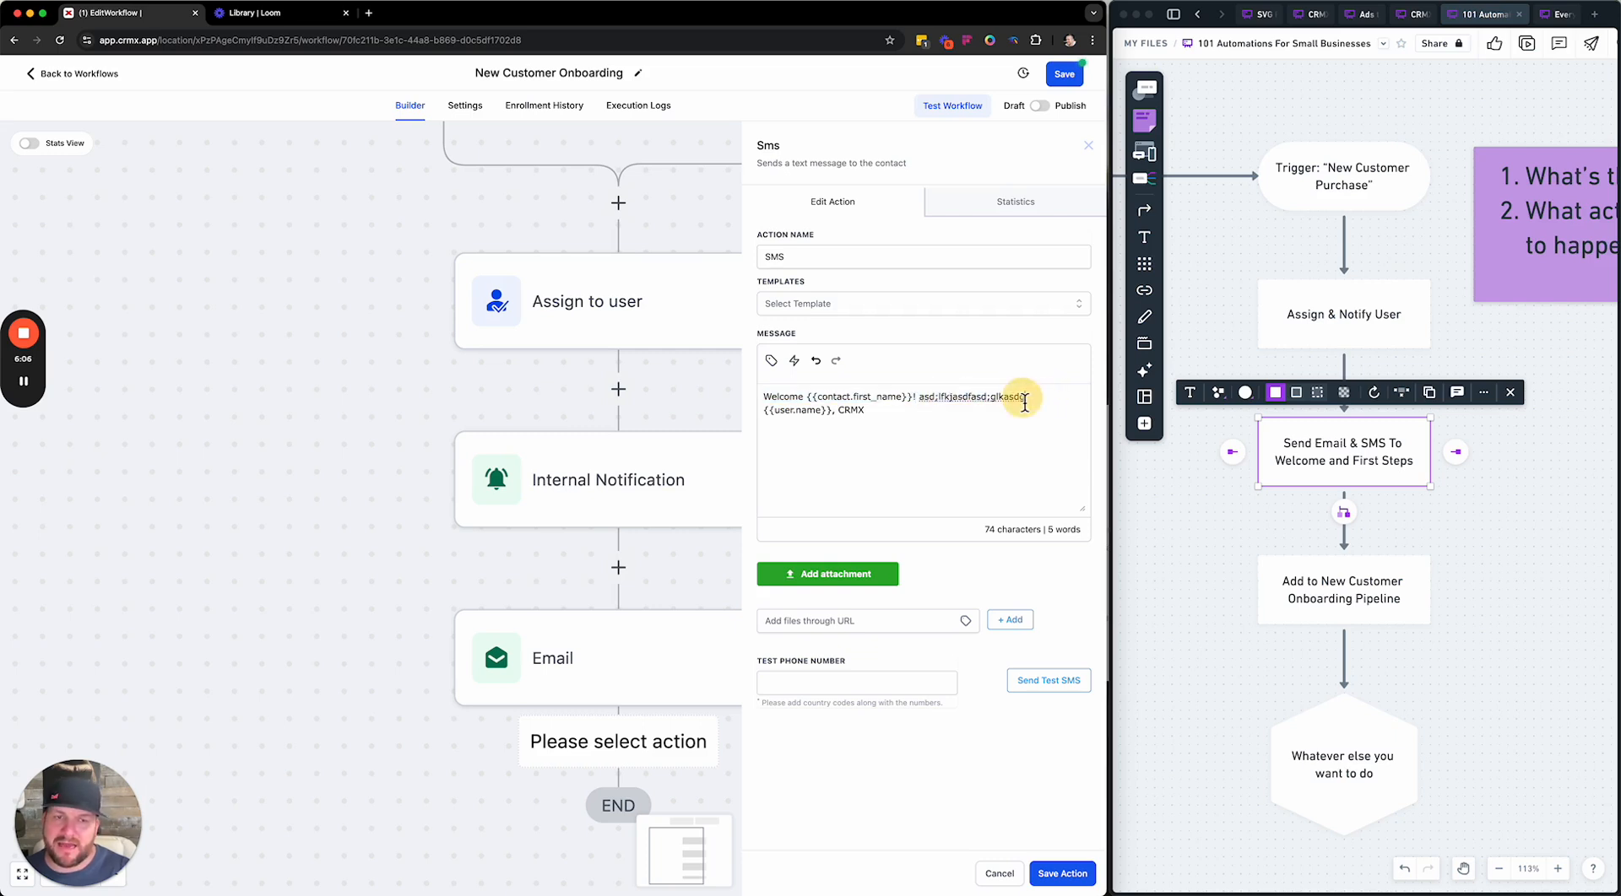
mouse_move(766, 413)
left_mouse_down()
mouse_move(879, 416)
mouse_move(754, 398)
left_mouse_up()
left_click(804, 414)
left_click(879, 416)
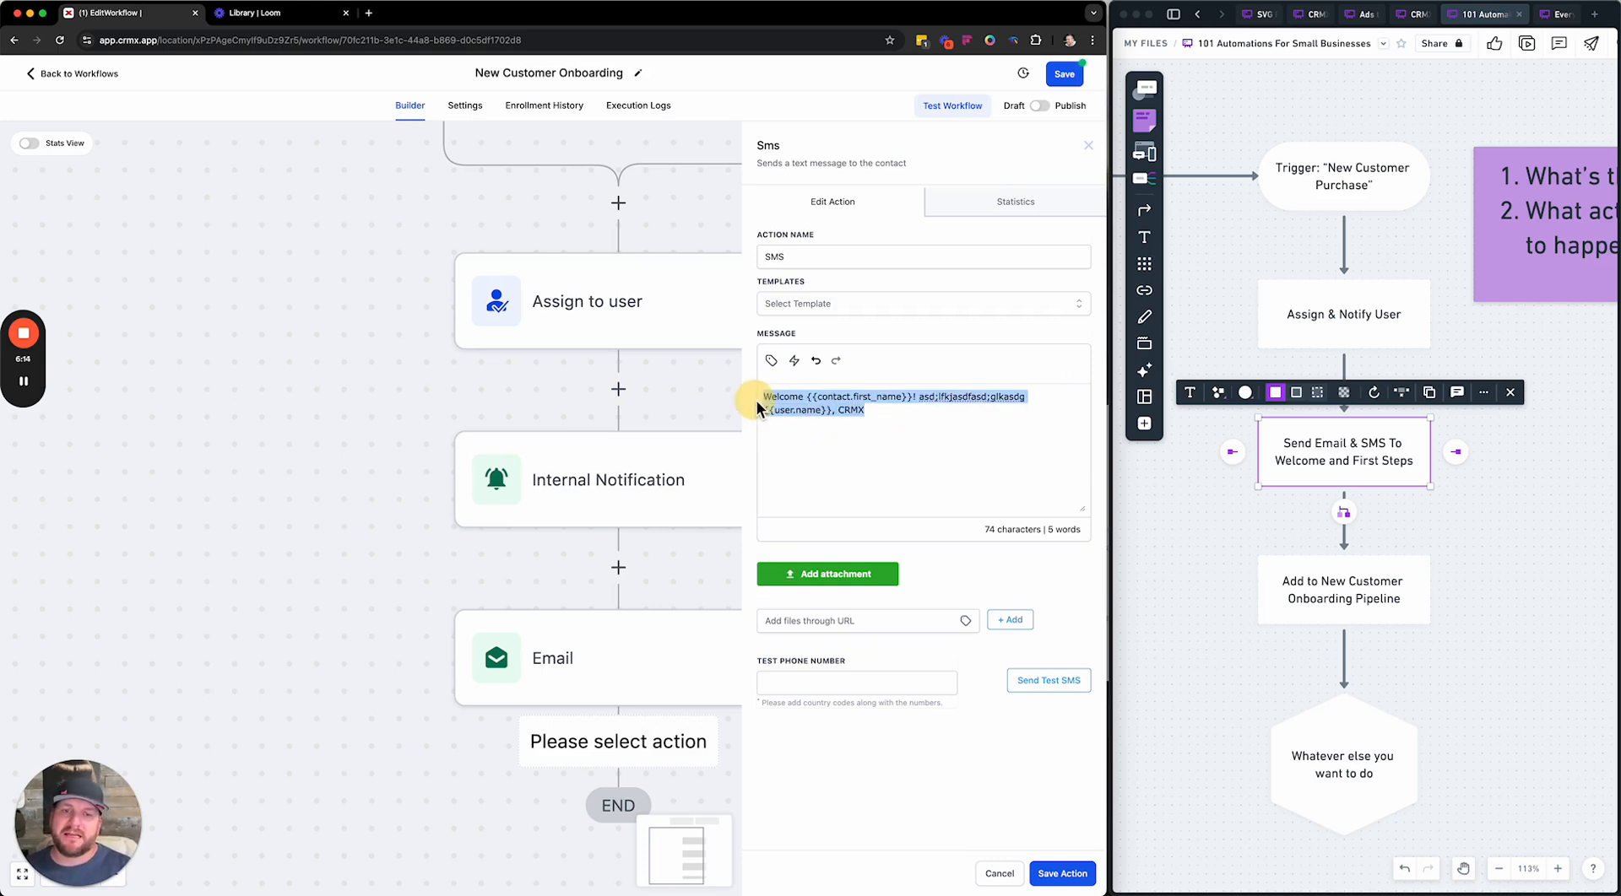
left_click(1060, 880)
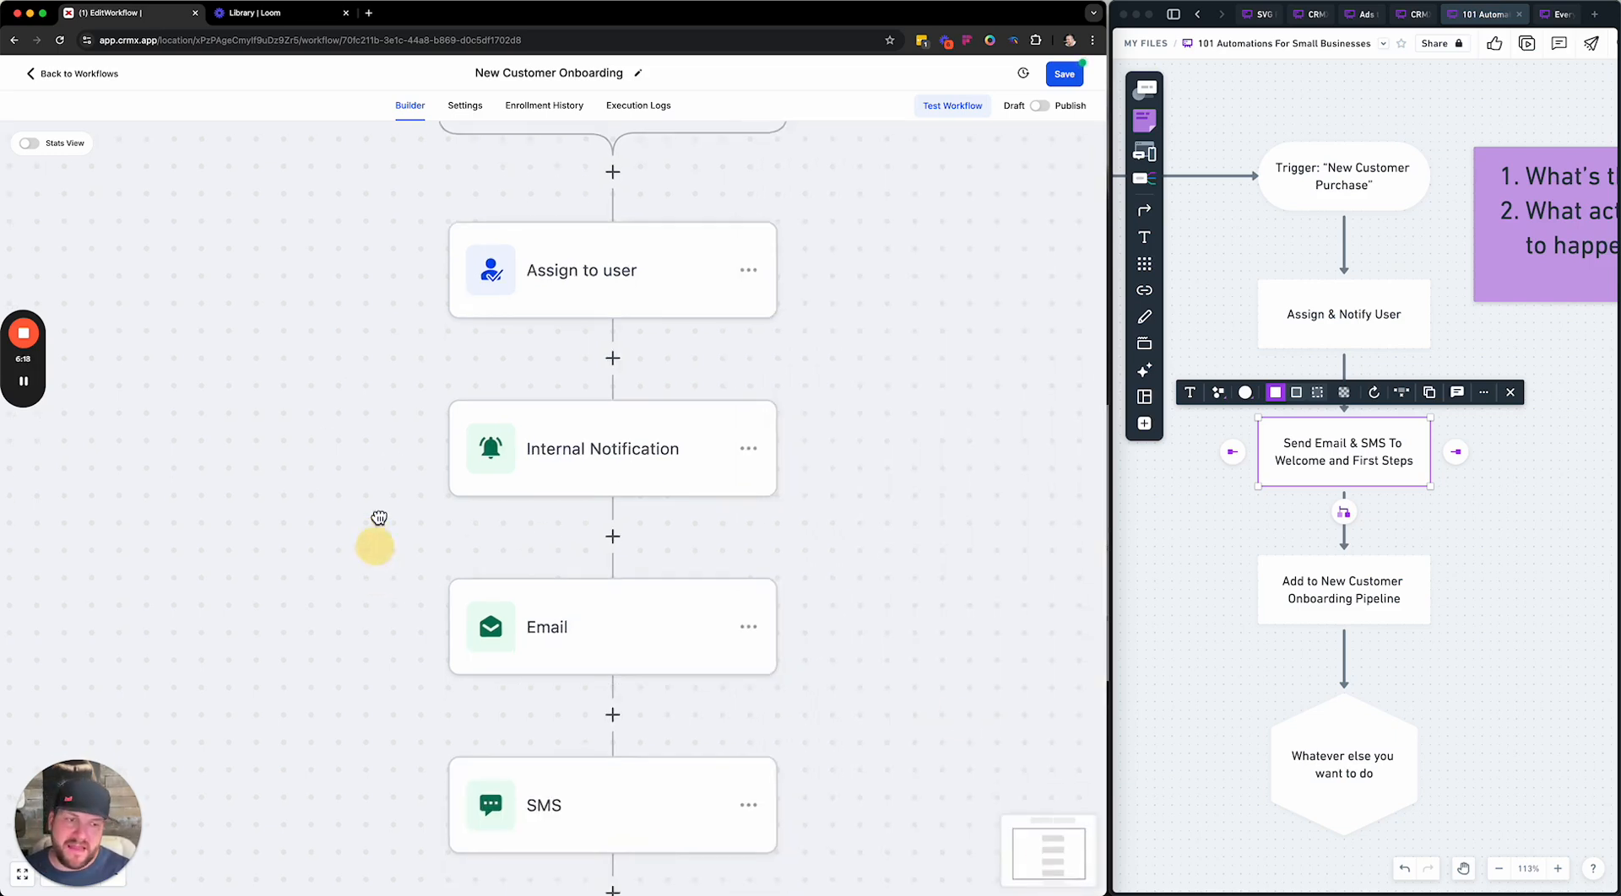
Mark the "Add to New Customer Onboarding Pipeline" box on the whiteboard as the current flowchart stage
left_click_drag(380, 568, 423, 271)
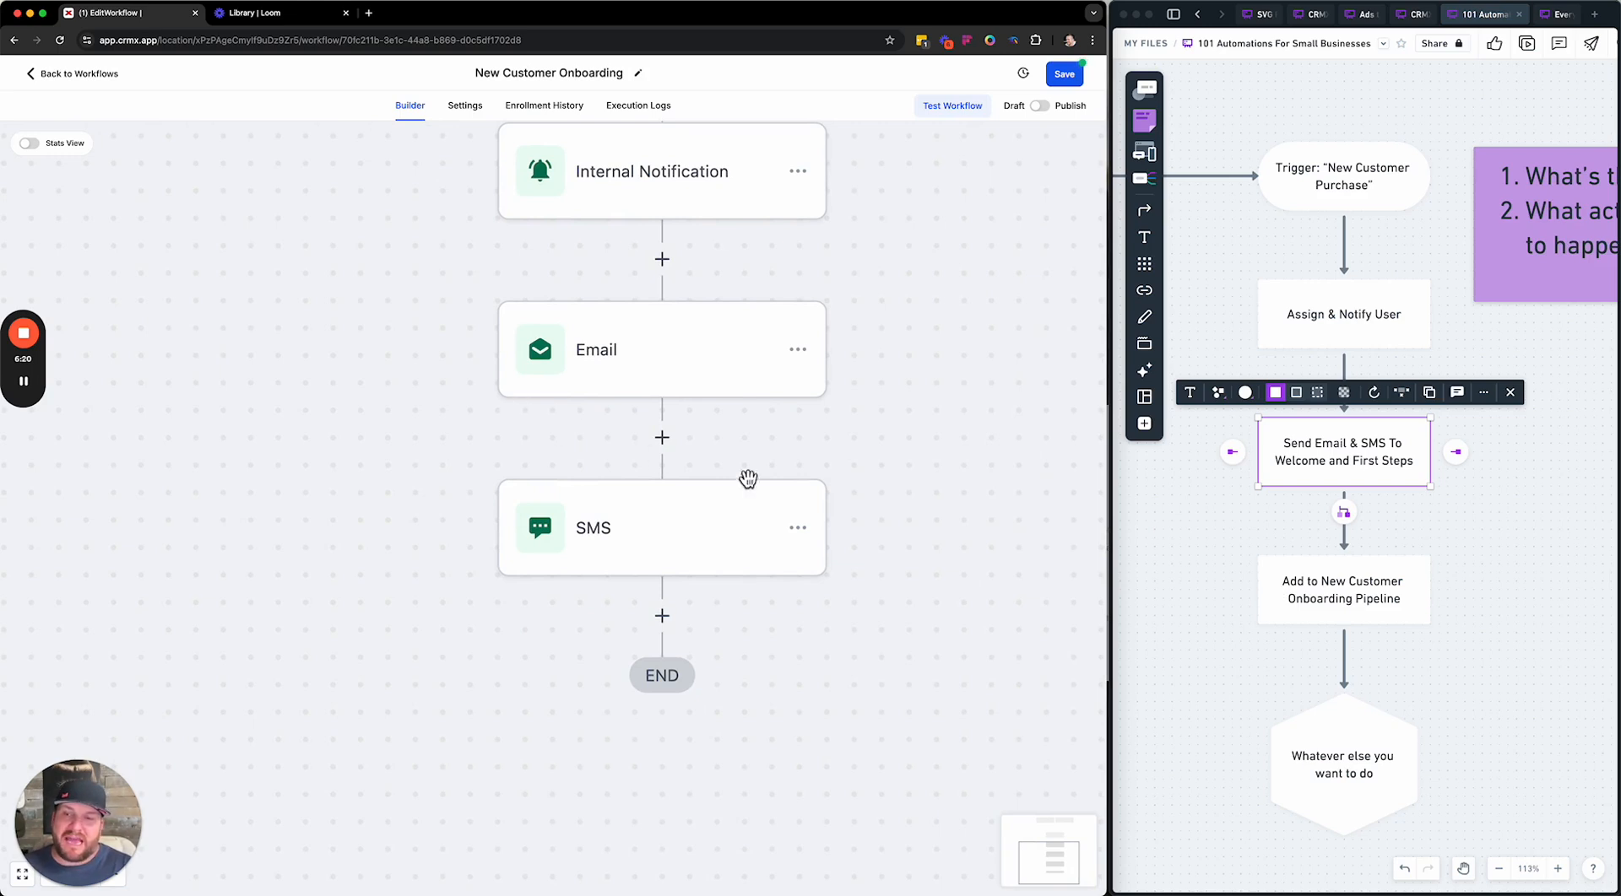
left_click(1336, 596)
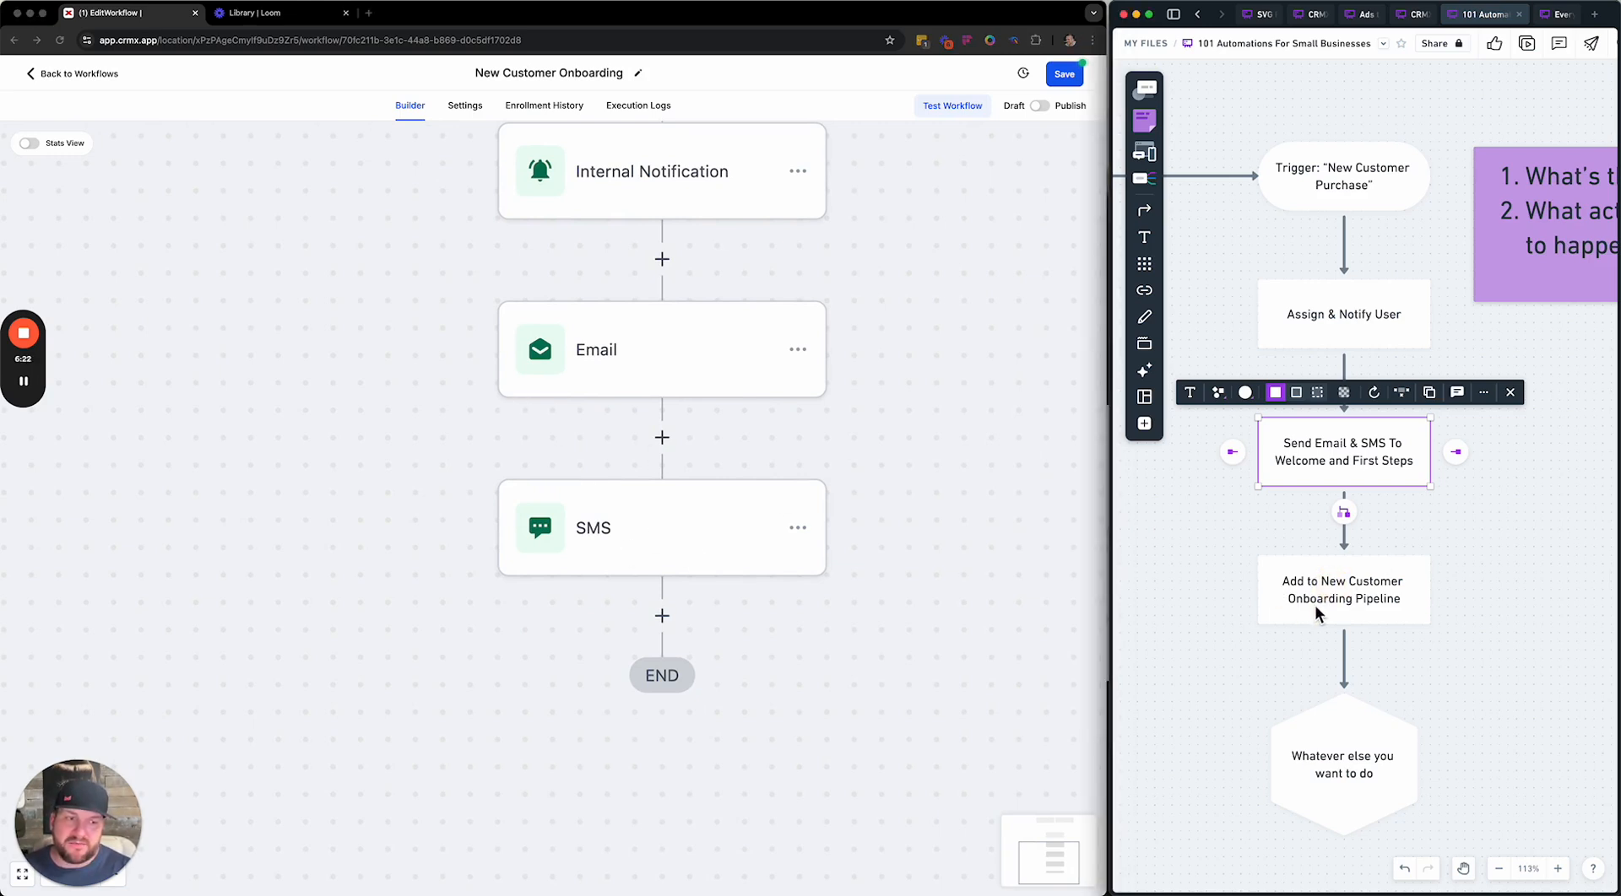
left_click(1319, 610)
left_click(809, 601)
Add a Wait action between the Email and SMS actions in the workflow
scroll(903, 453, "up", 5)
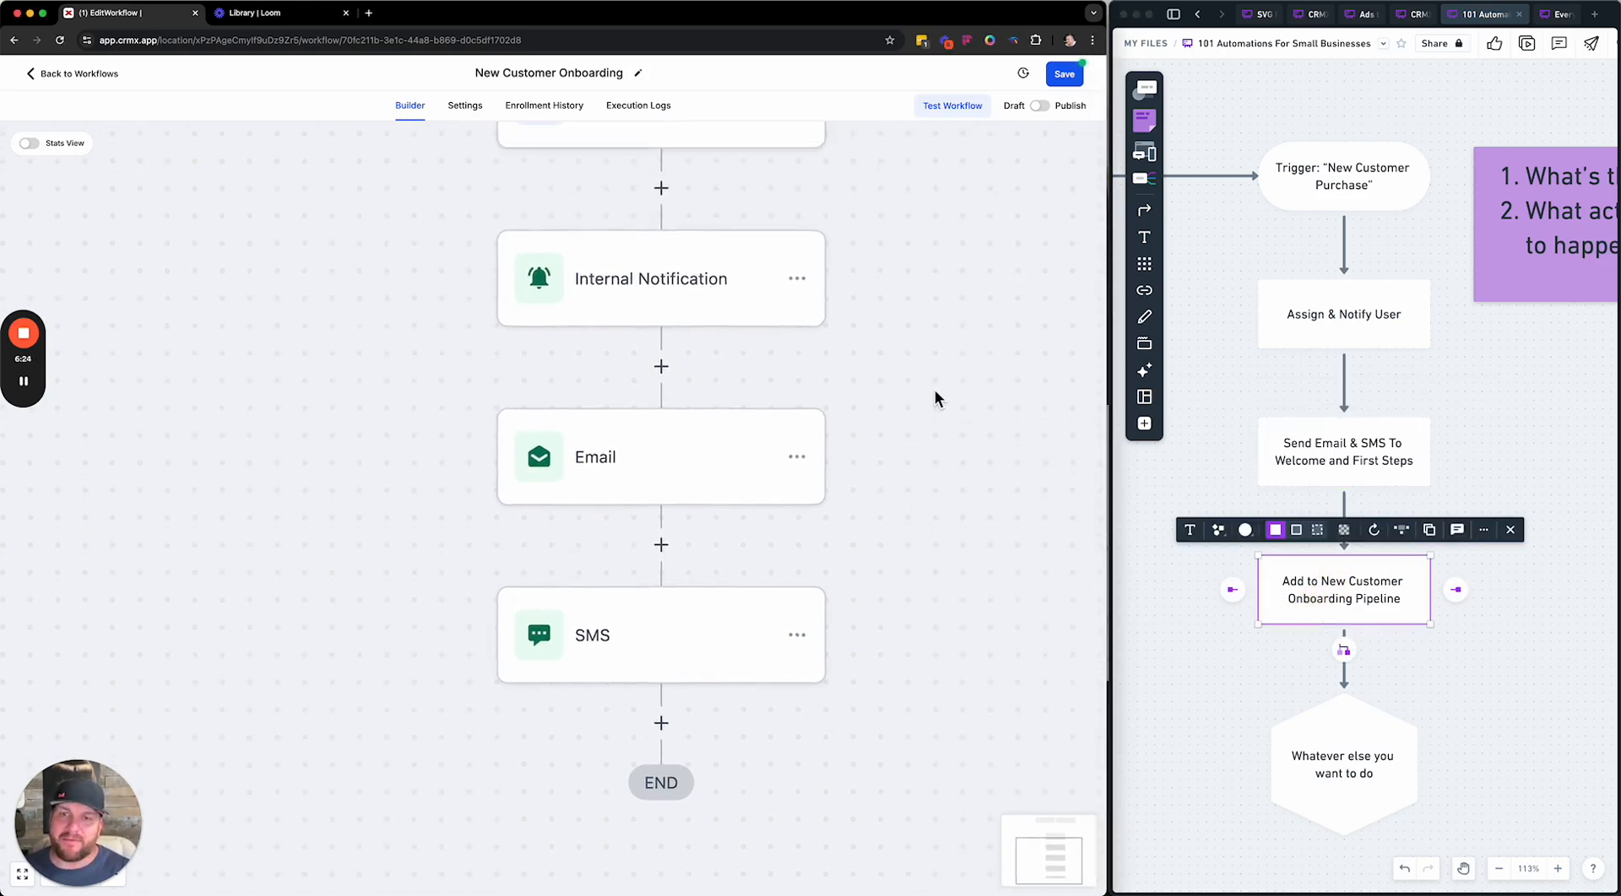
scroll(935, 389, "up", 3)
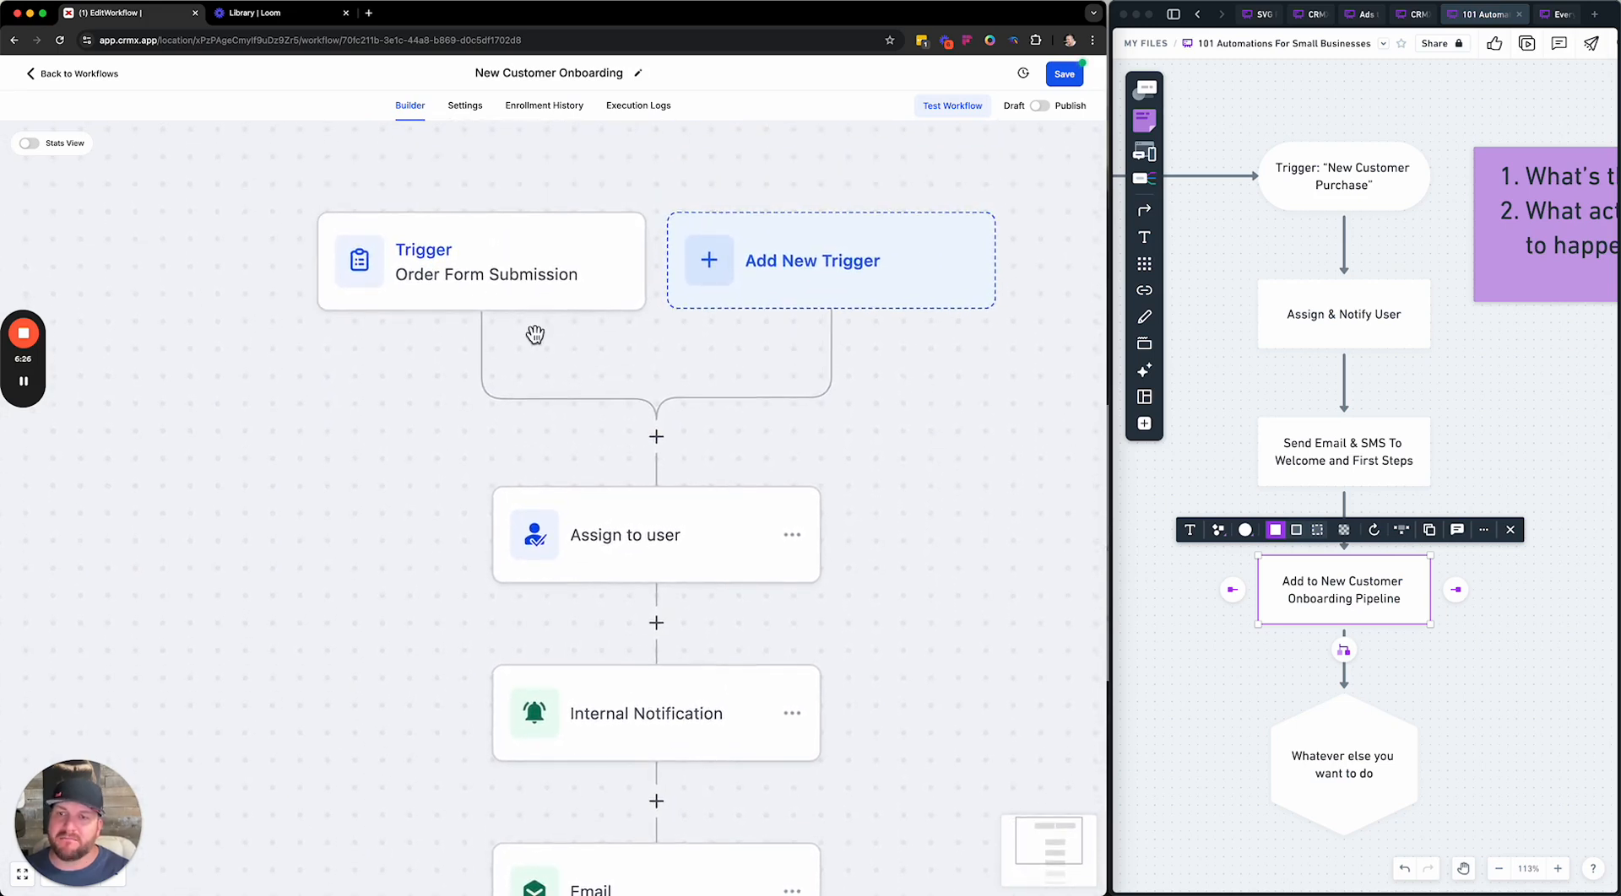
scroll(450, 709, "down", 3)
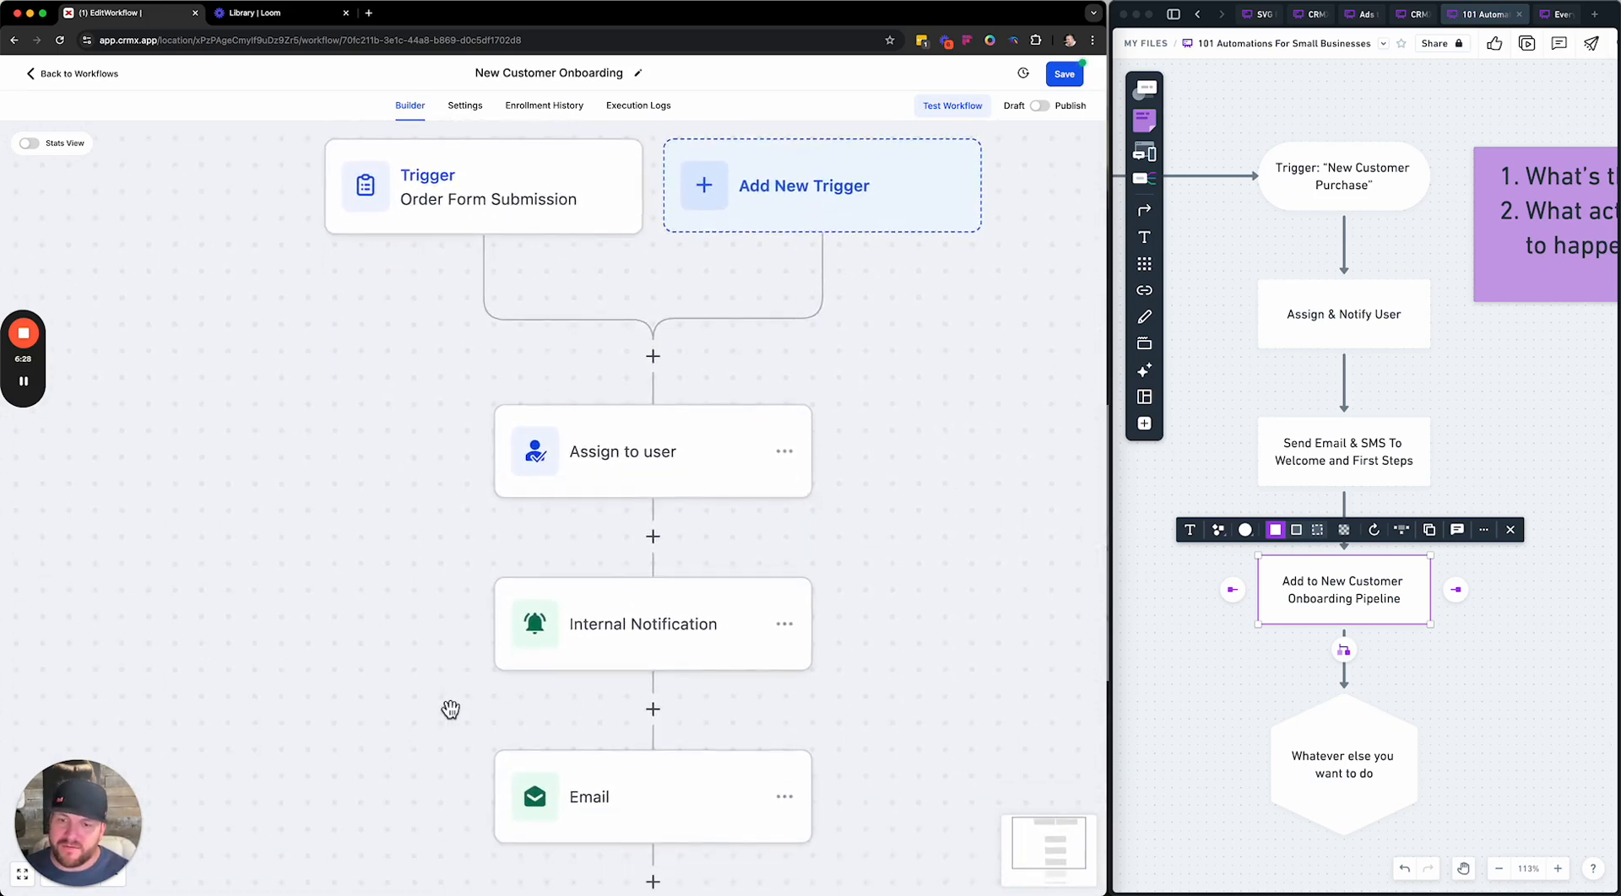
scroll(451, 709, "down", 2)
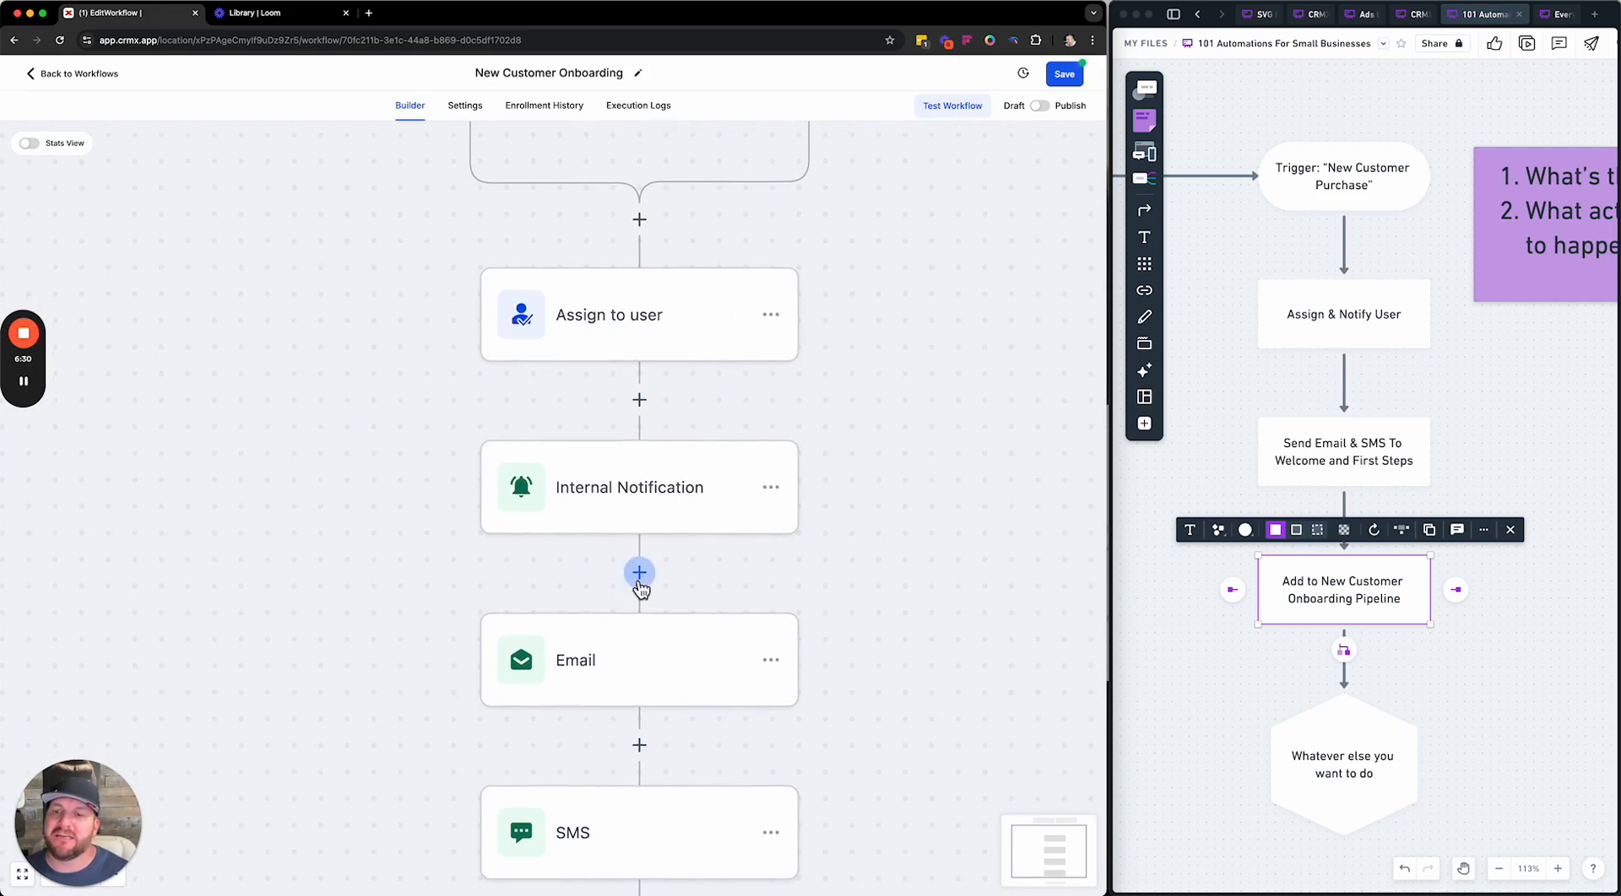
scroll(637, 592, "down", 3)
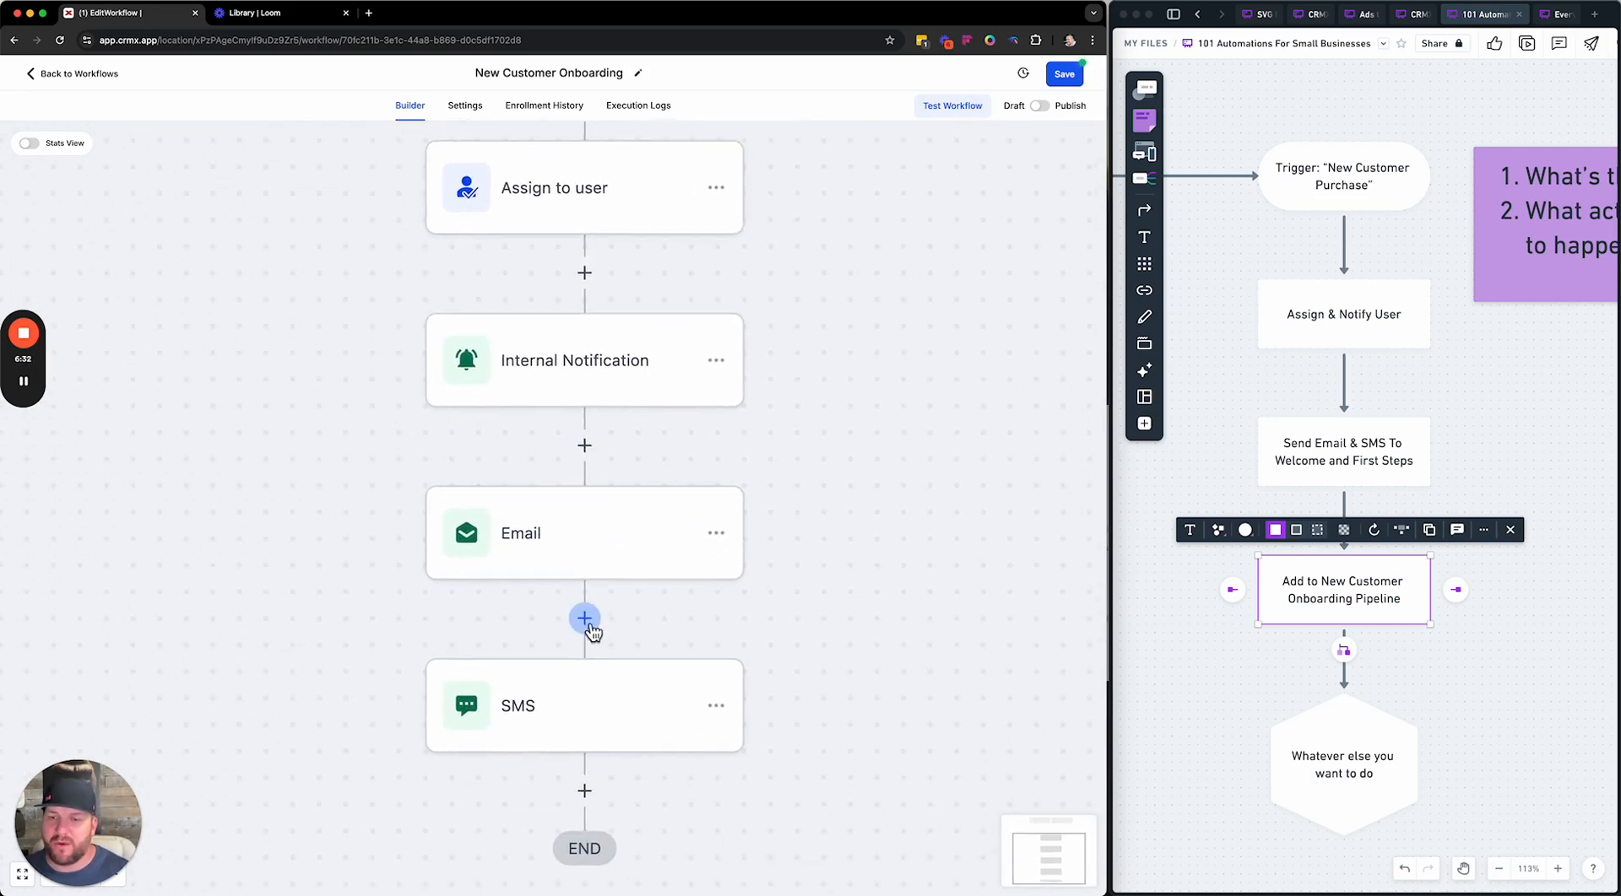
left_click(587, 620)
type("wa")
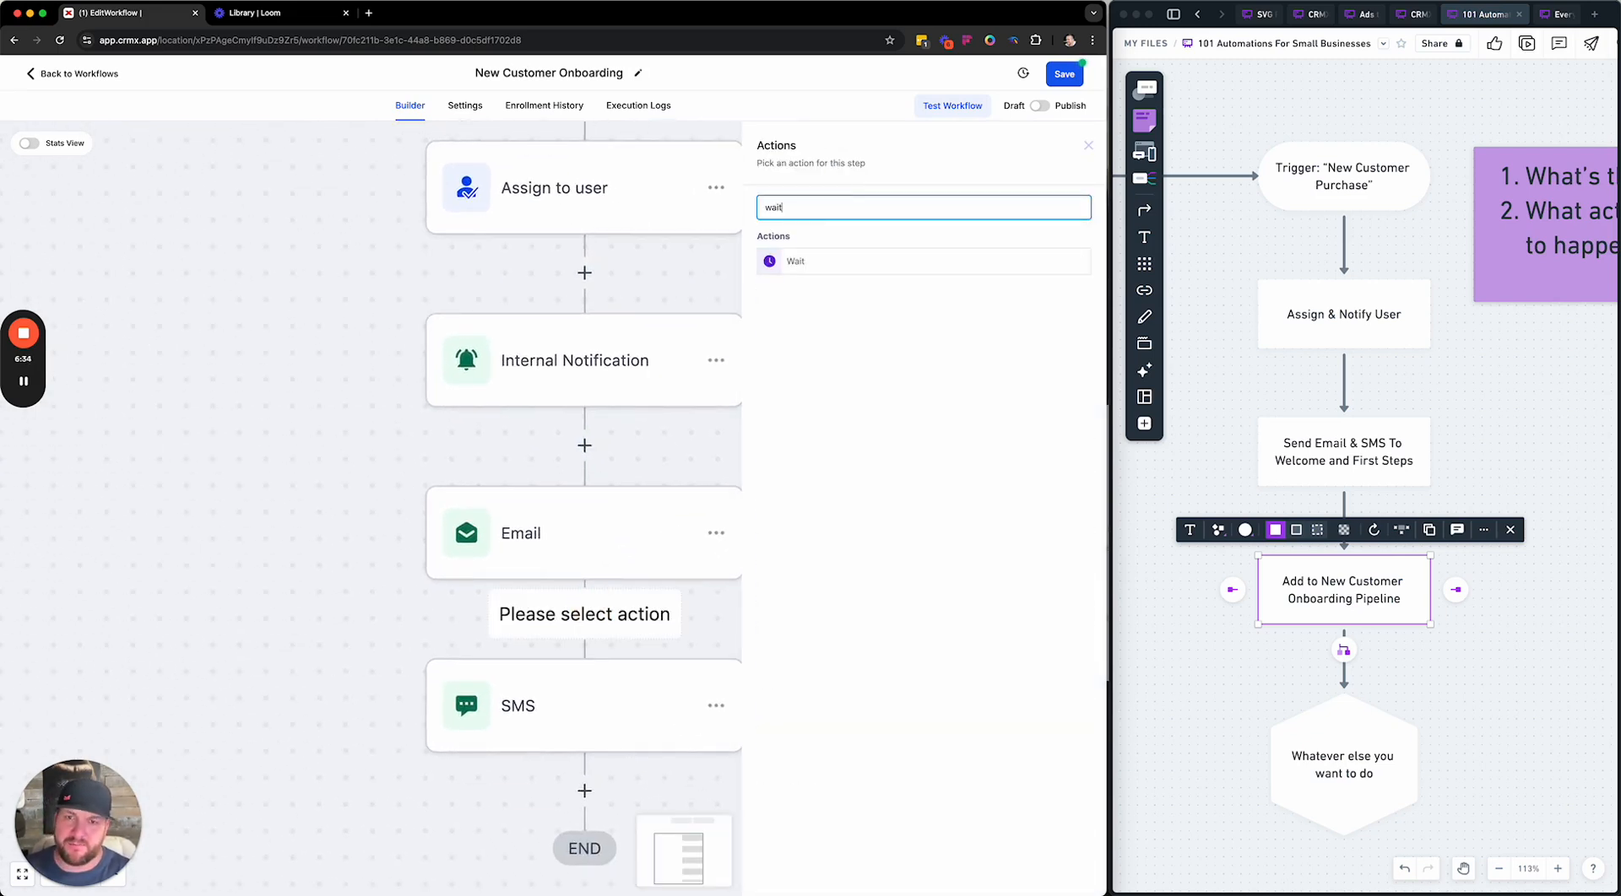
type("it")
left_click(781, 269)
Turn on the Wait action's advance window and set the time delay to 1 minute
left_click(603, 235)
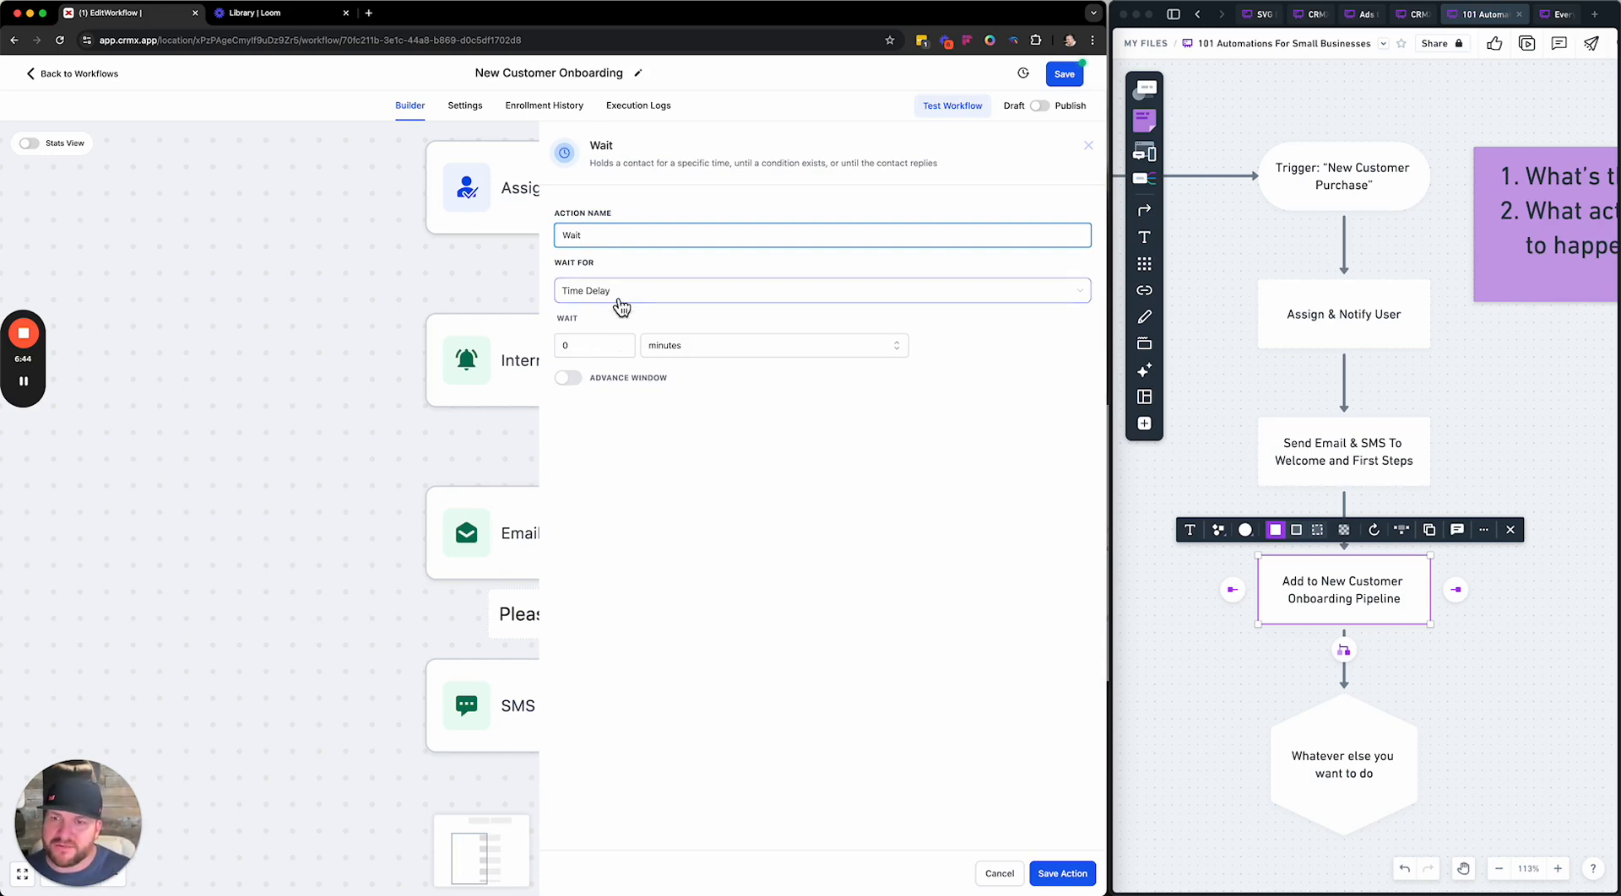
left_click(567, 377)
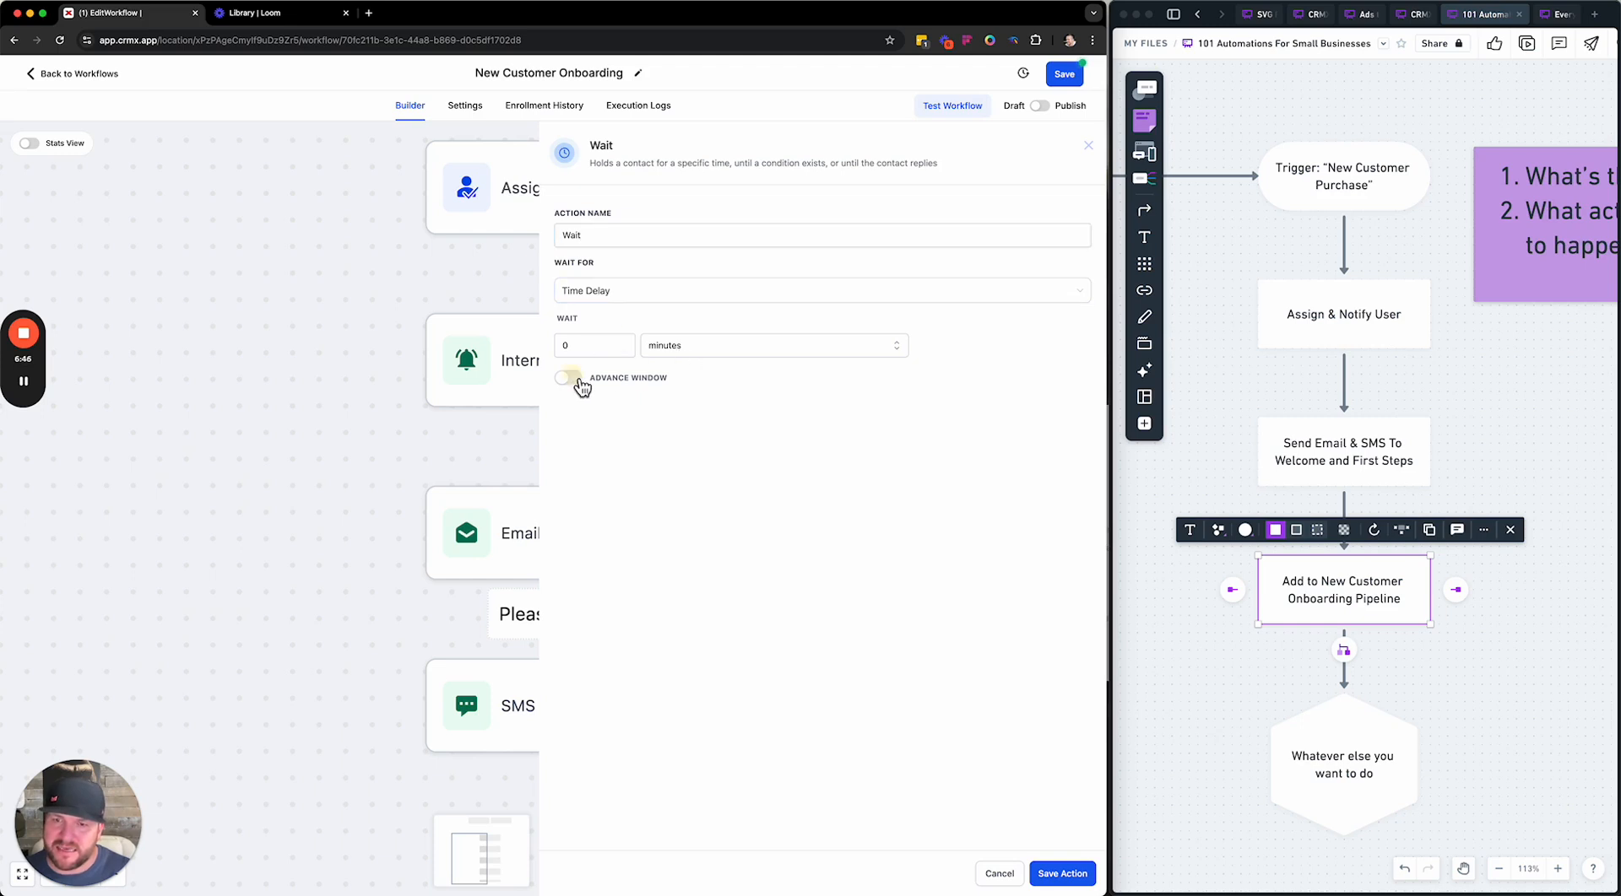
left_click(567, 346)
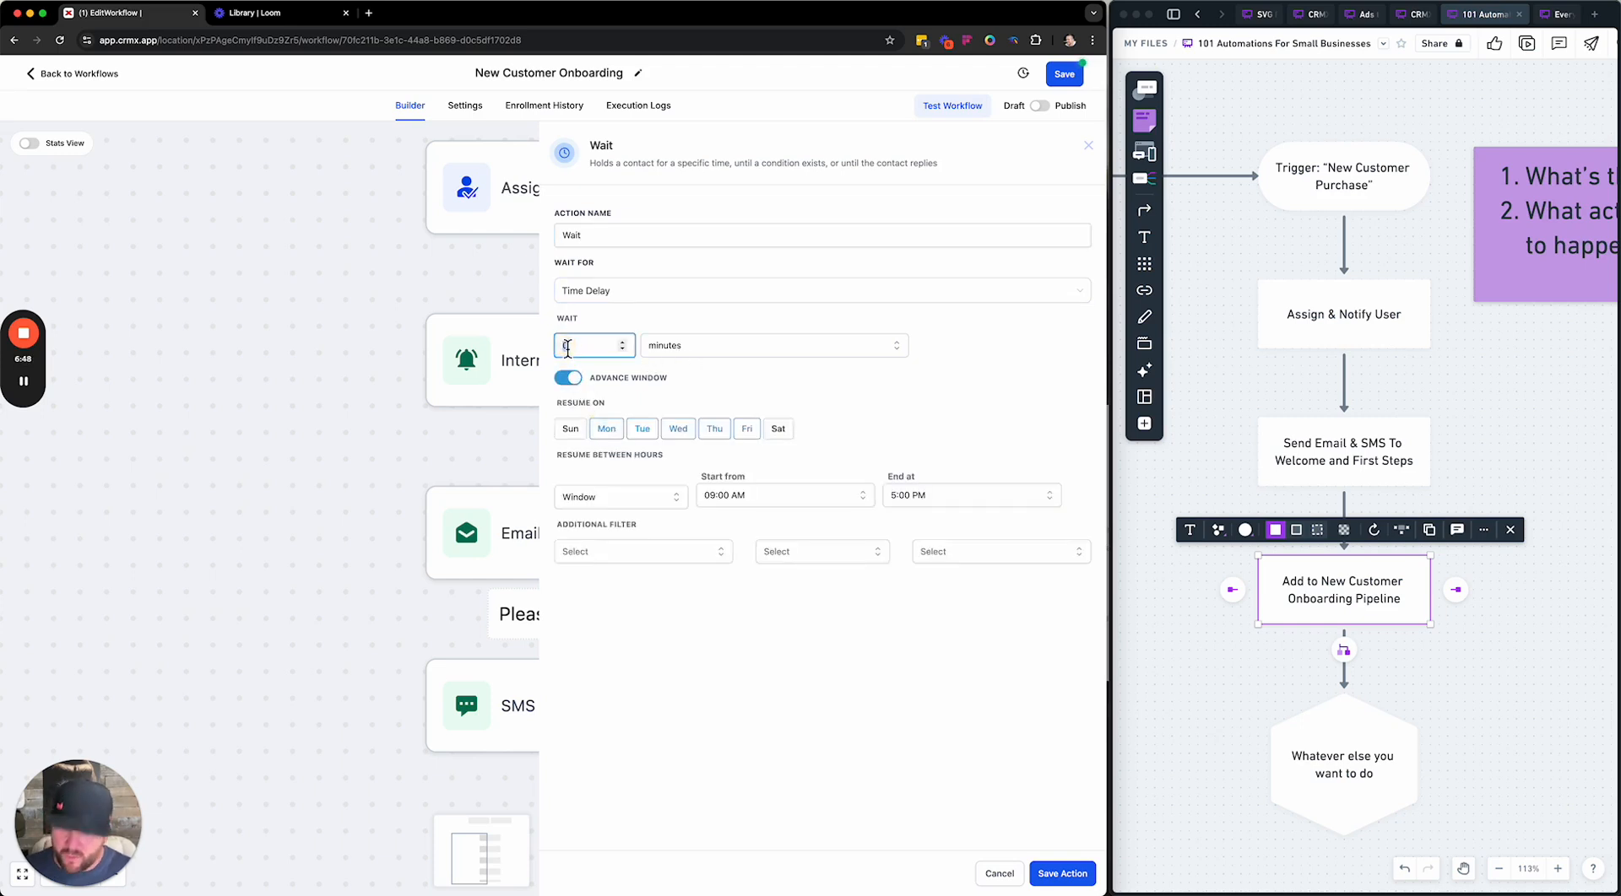
left_click(666, 319)
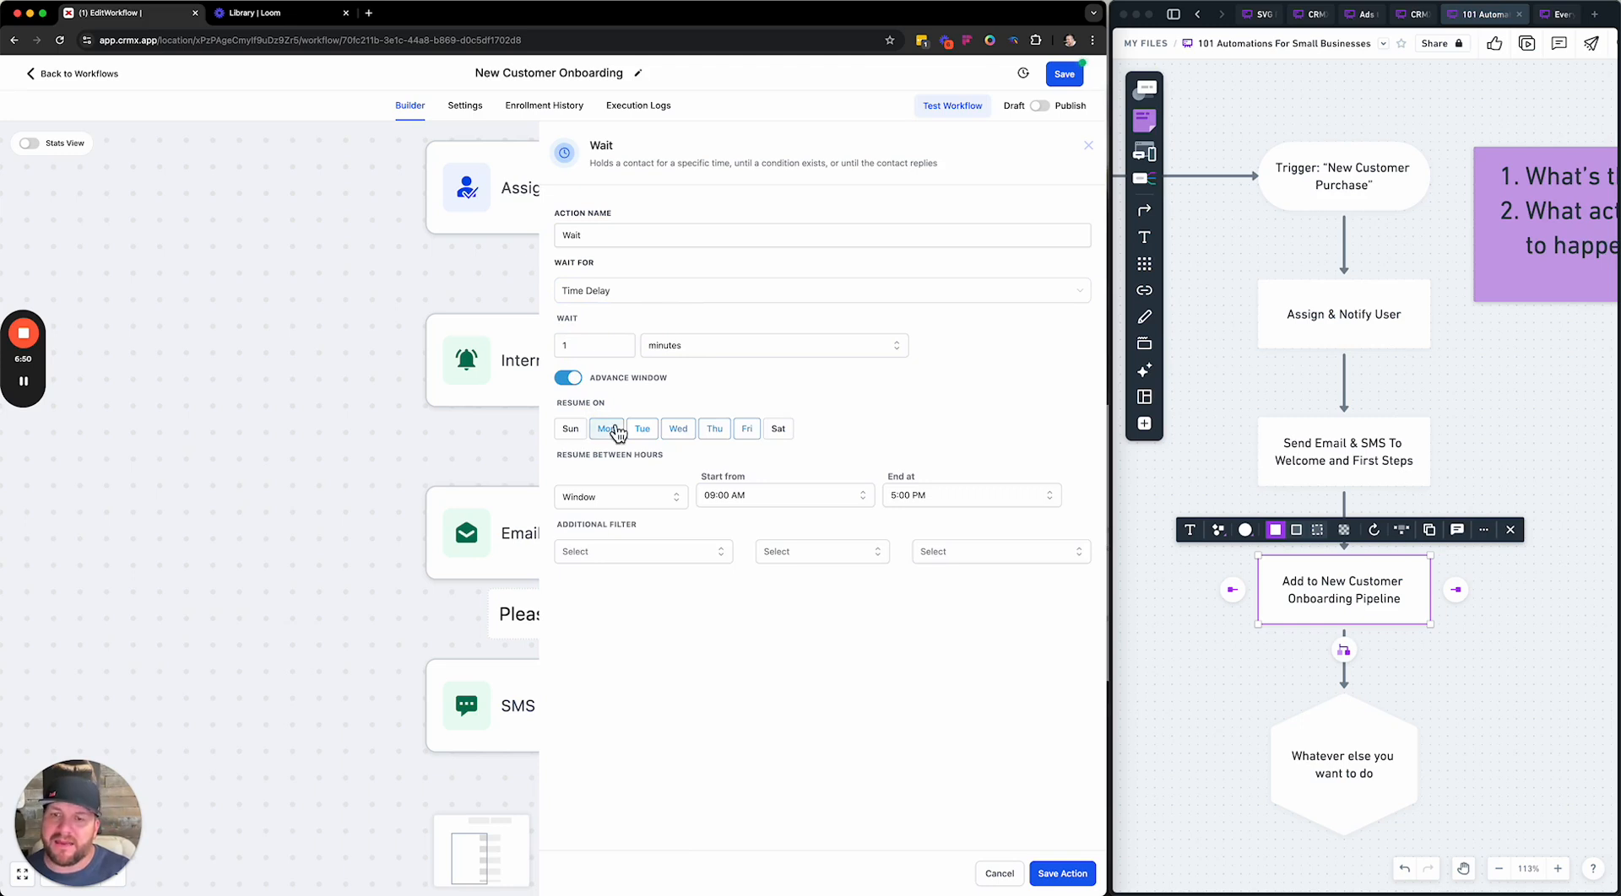
Include Sunday and Saturday in the resume days, keep the 09:00 AM to 5:00 PM window, and save the Wait action
left_click(570, 430)
left_click(777, 429)
left_click(757, 496)
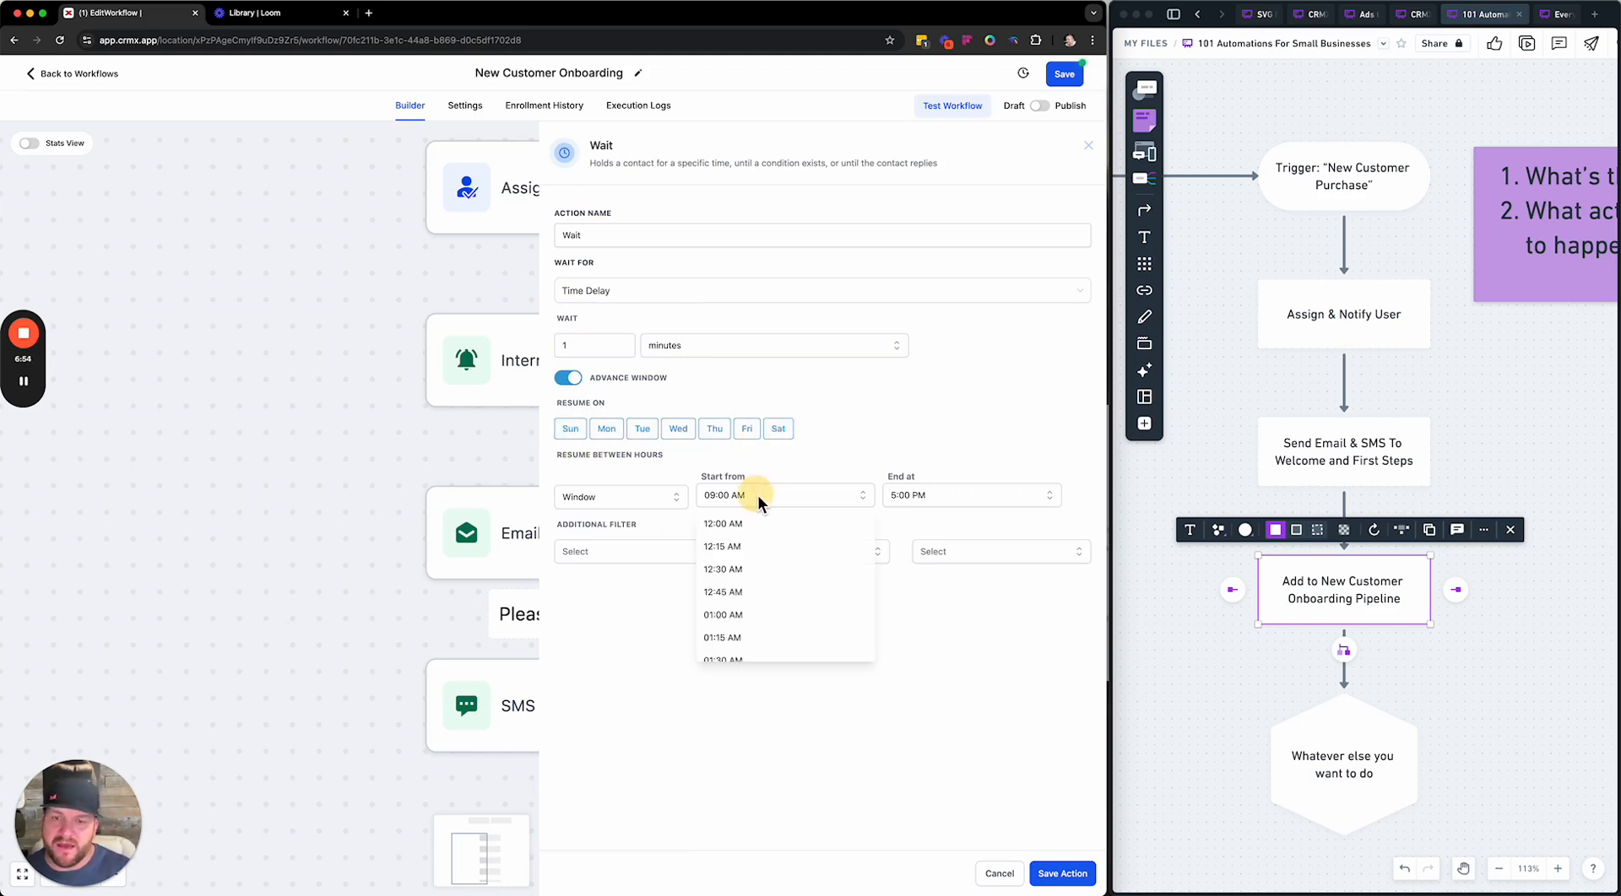
left_click(763, 495)
left_click(920, 491)
left_click(834, 474)
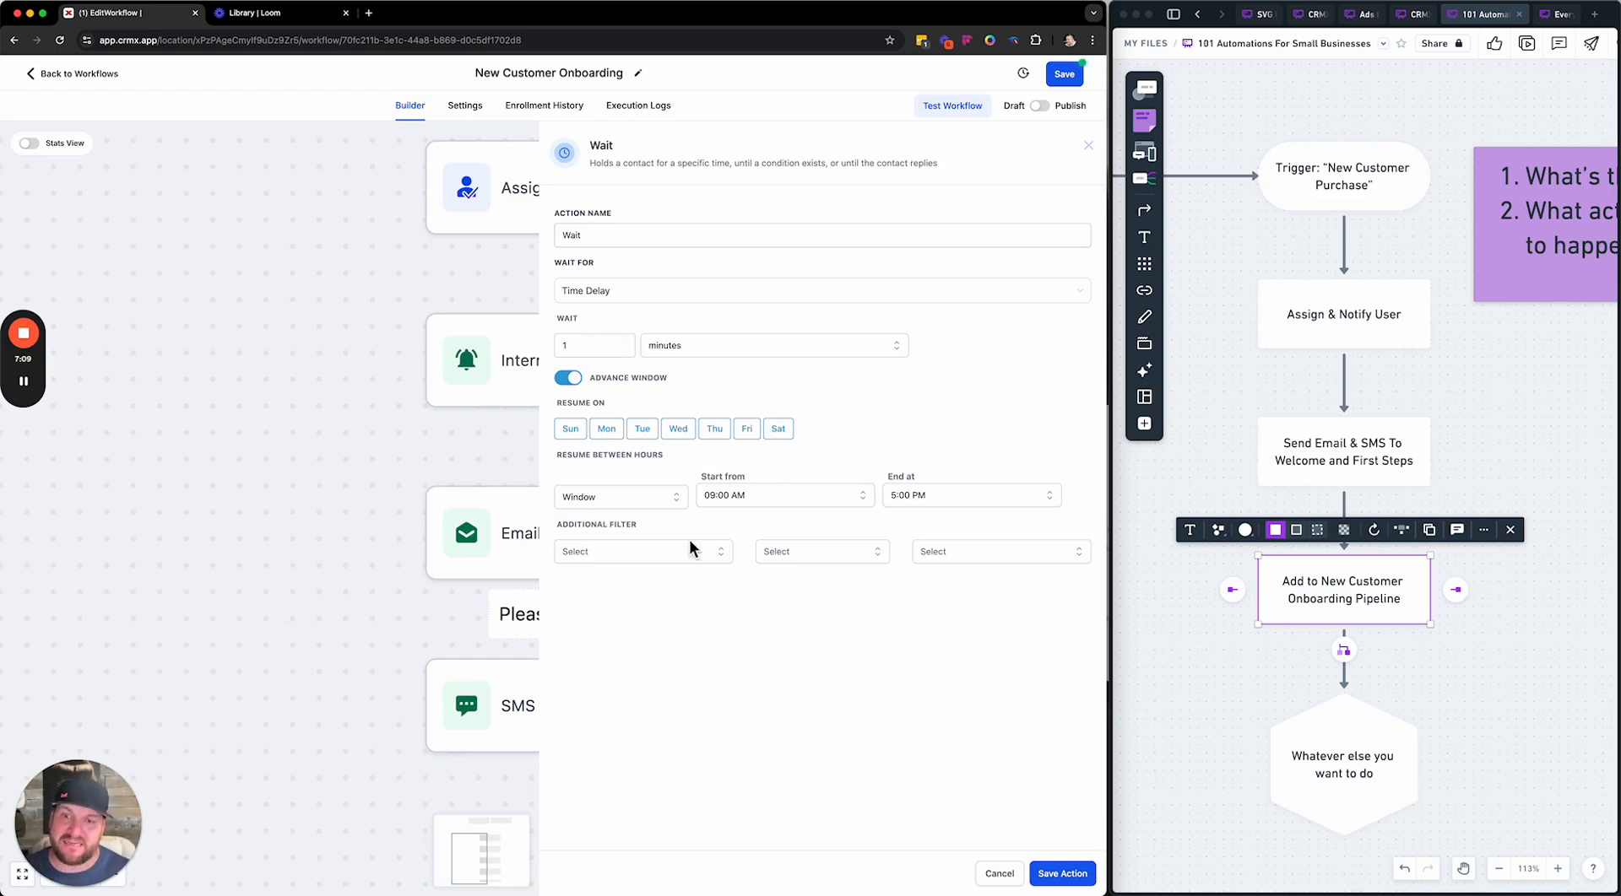
double_click(579, 346)
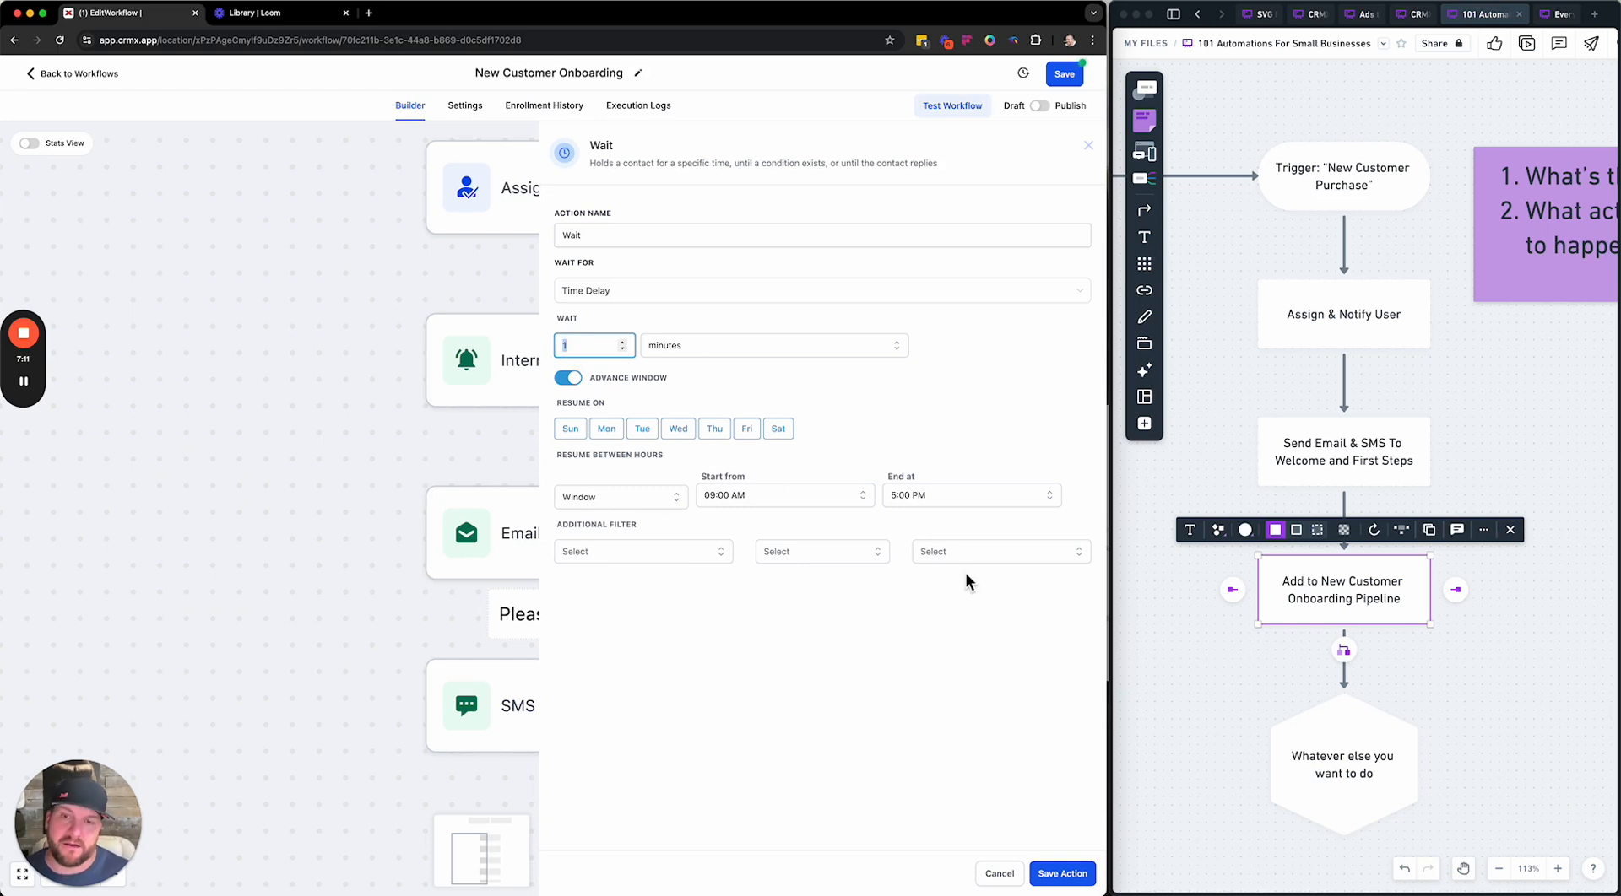
left_click(1062, 875)
Add a Create/Update Opportunity action after the SMS action
scroll(844, 664, "down", 6)
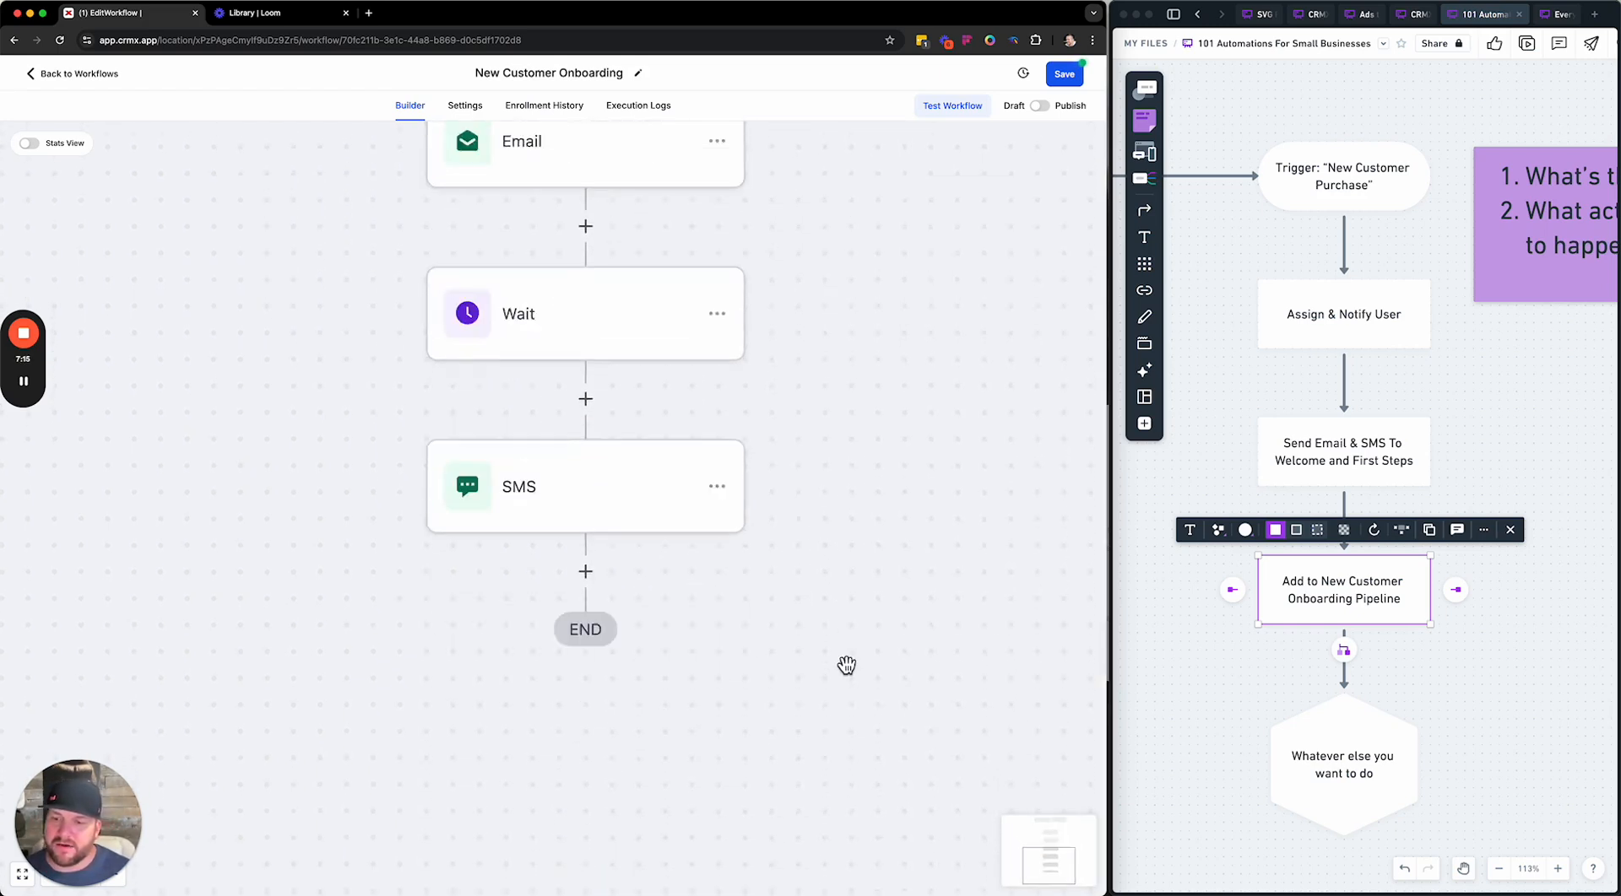
scroll(669, 318, "up", 5)
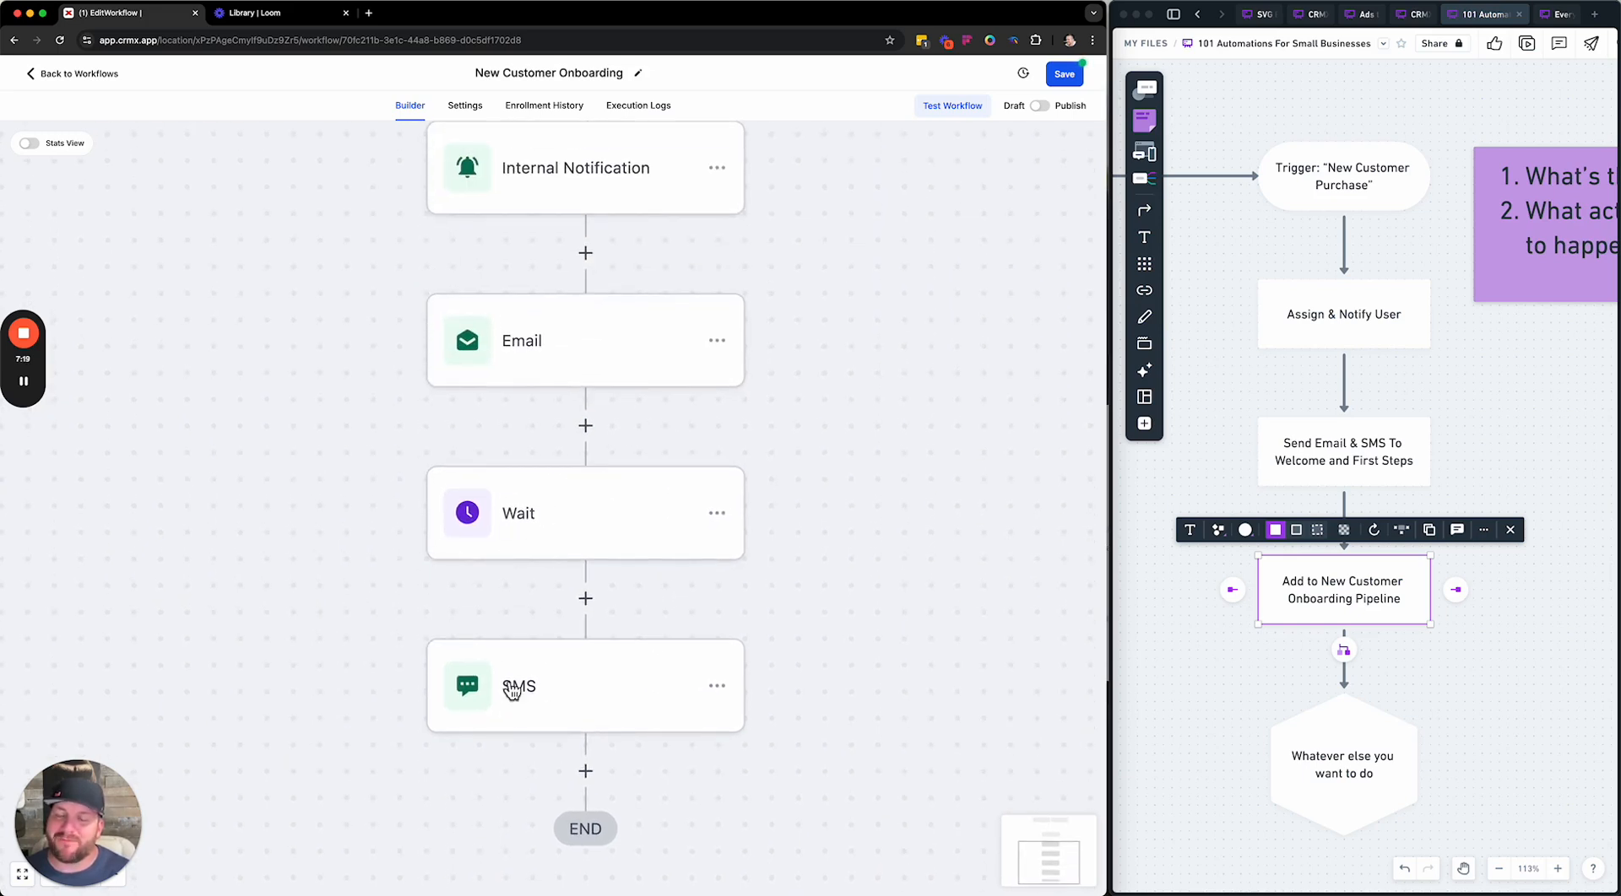
scroll(511, 691, "down", 1)
scroll(511, 691, "down", 2)
left_click(591, 673)
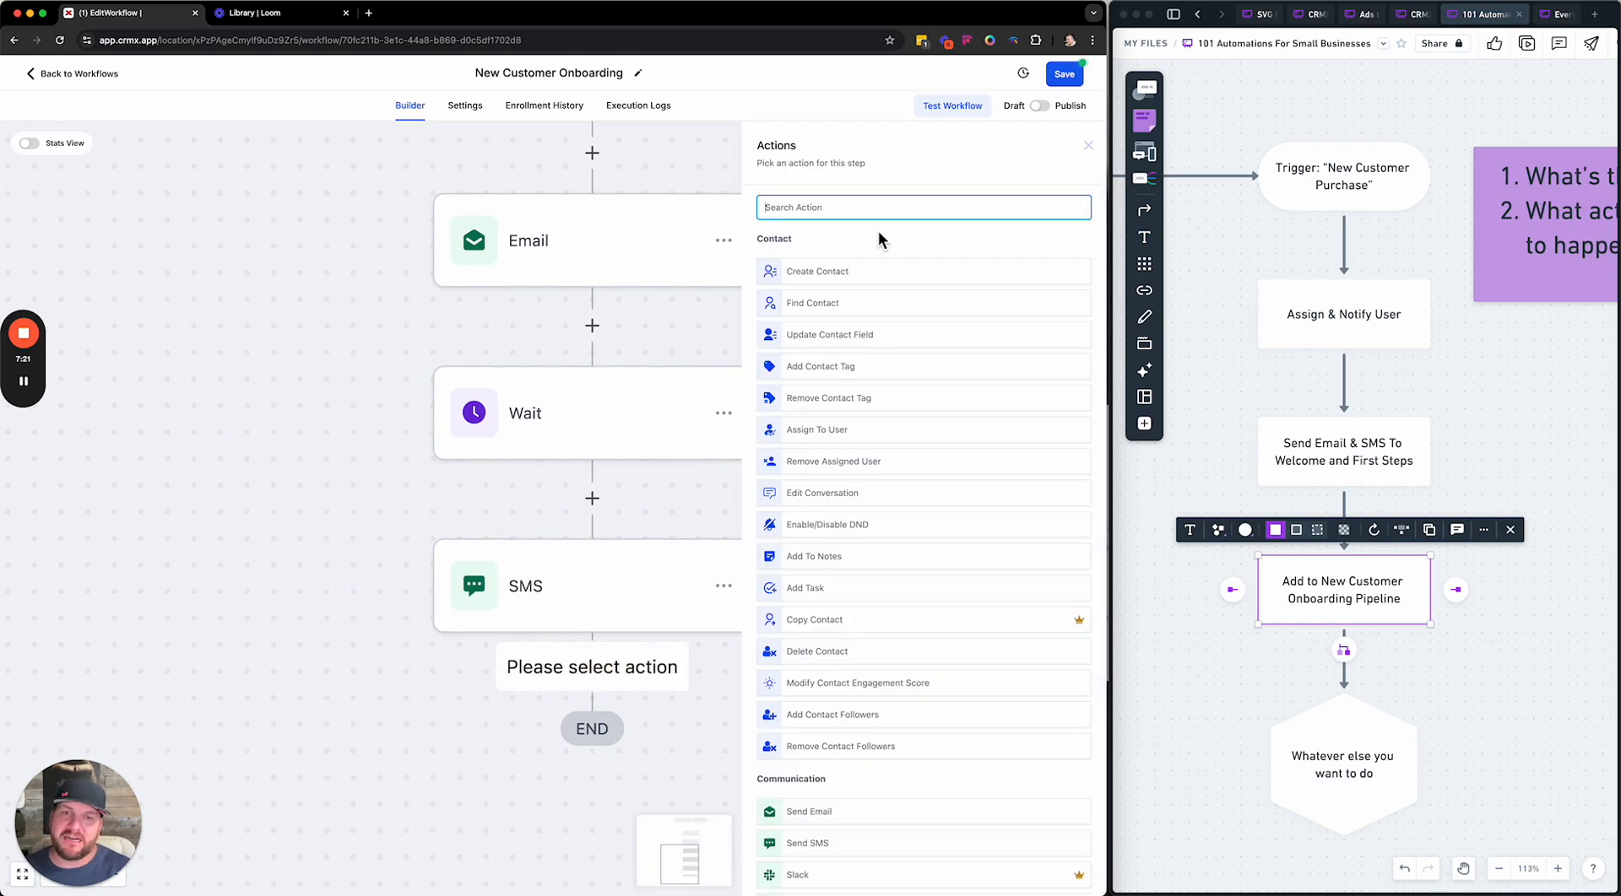
type("opp")
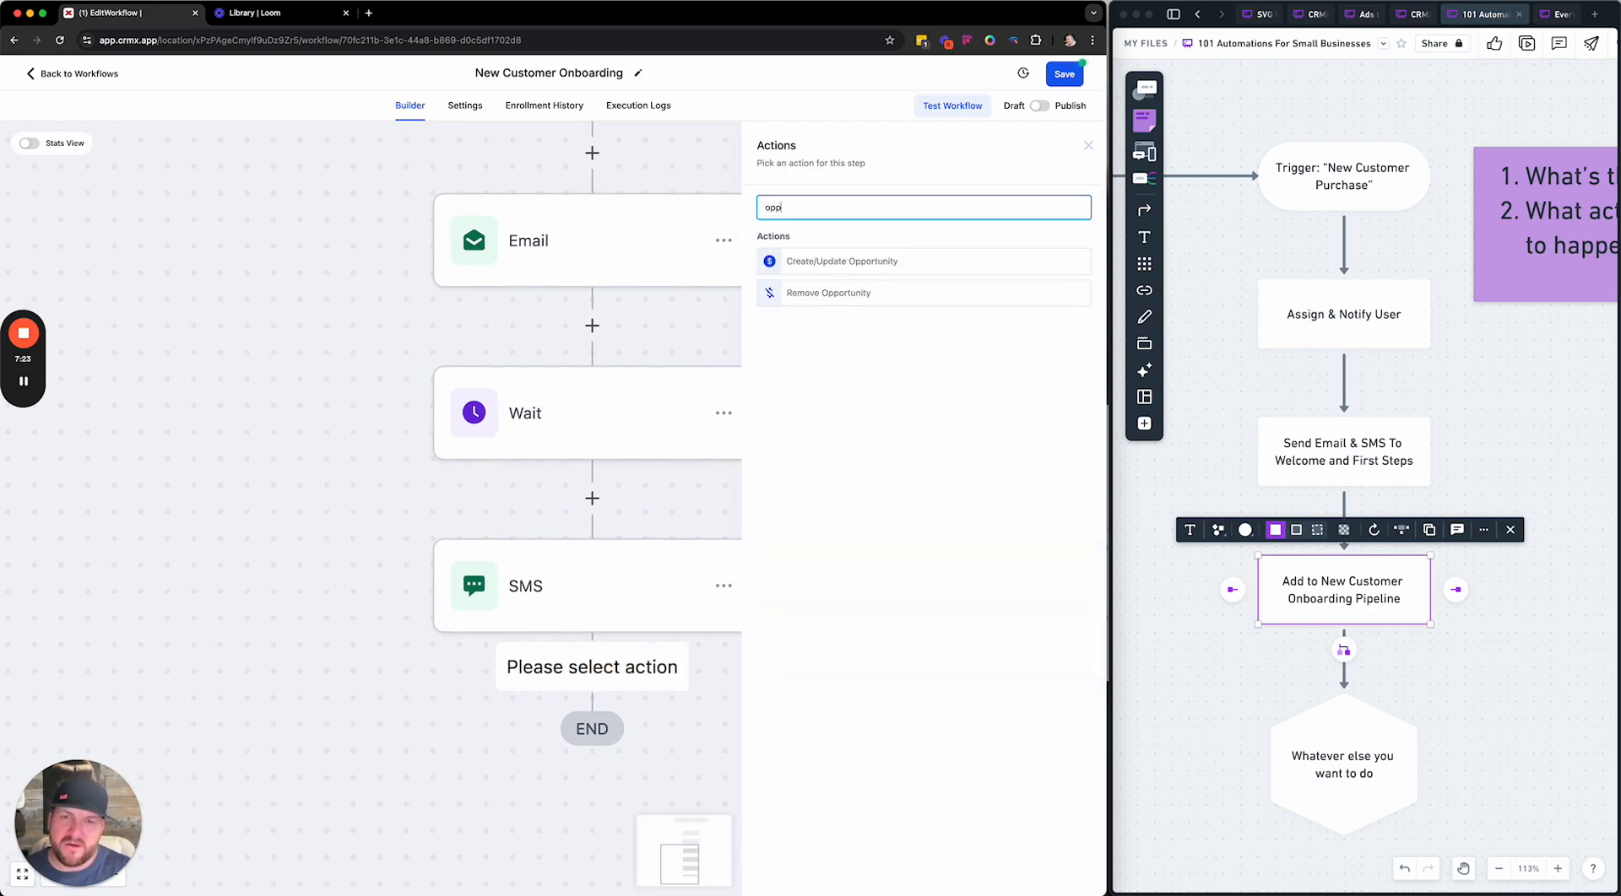
left_click(817, 275)
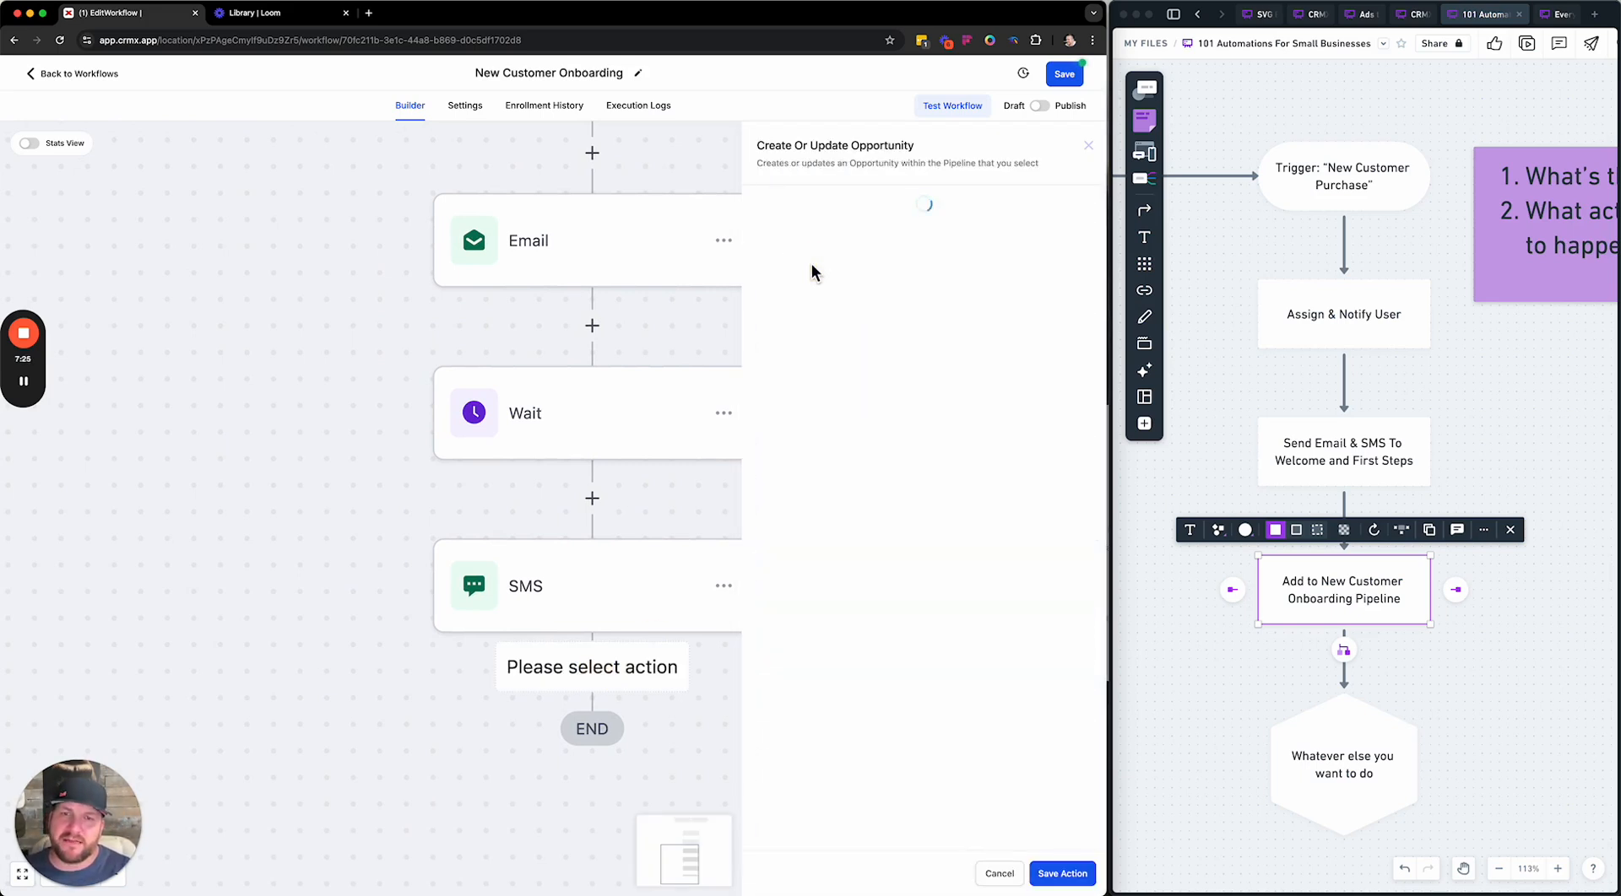
Set the opportunity action's pipeline to Onboarding and its pipeline stage to Enrollment Form
left_click(738, 285)
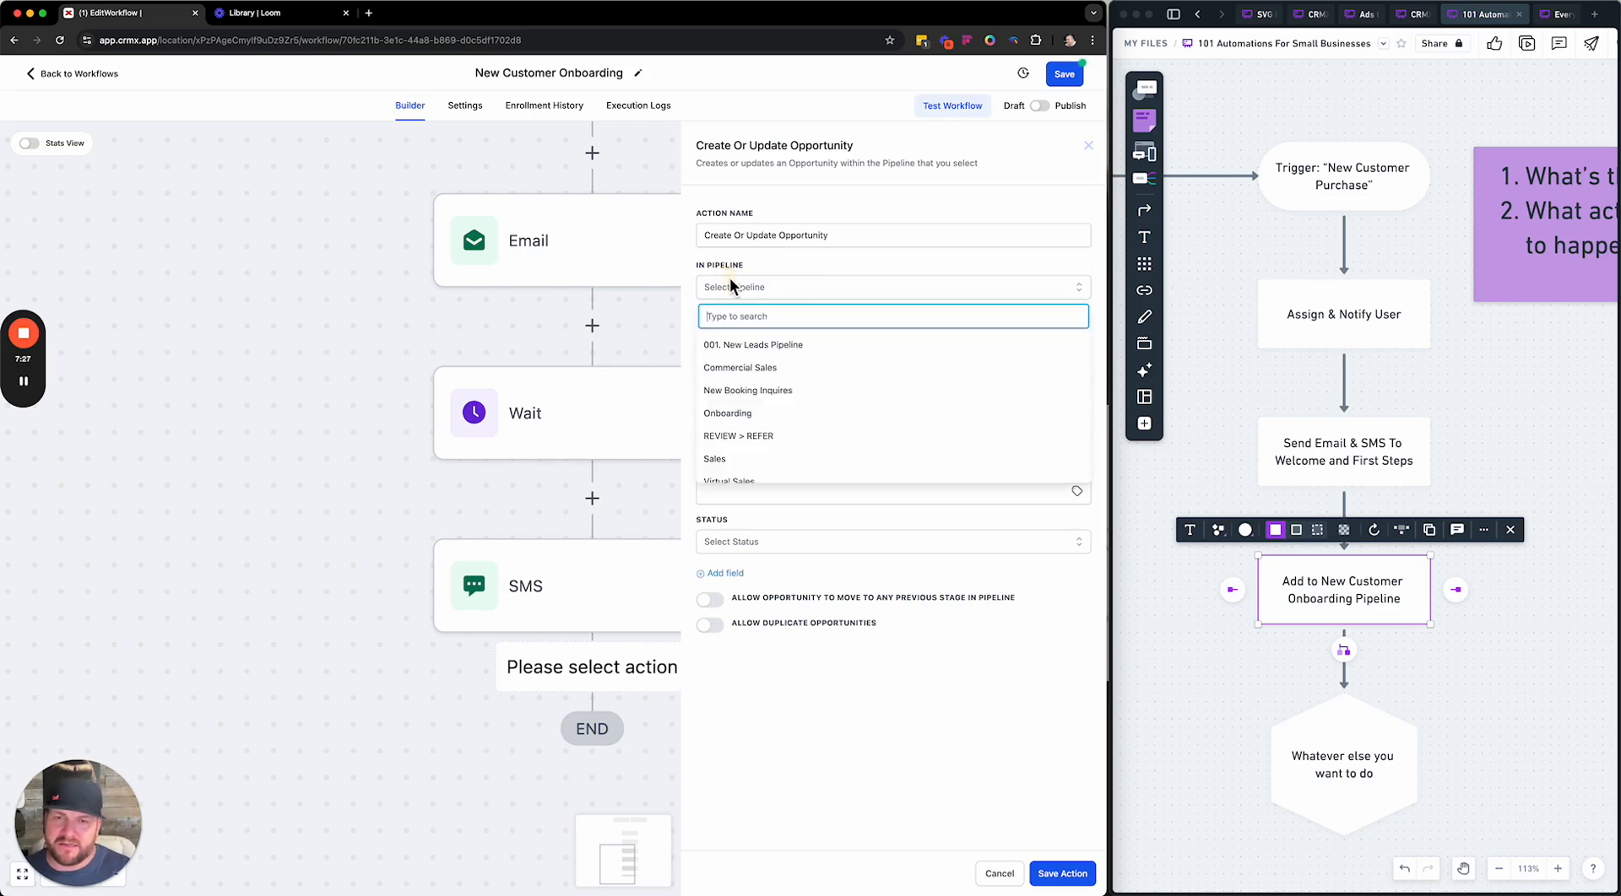
scroll(871, 451, "down", 1)
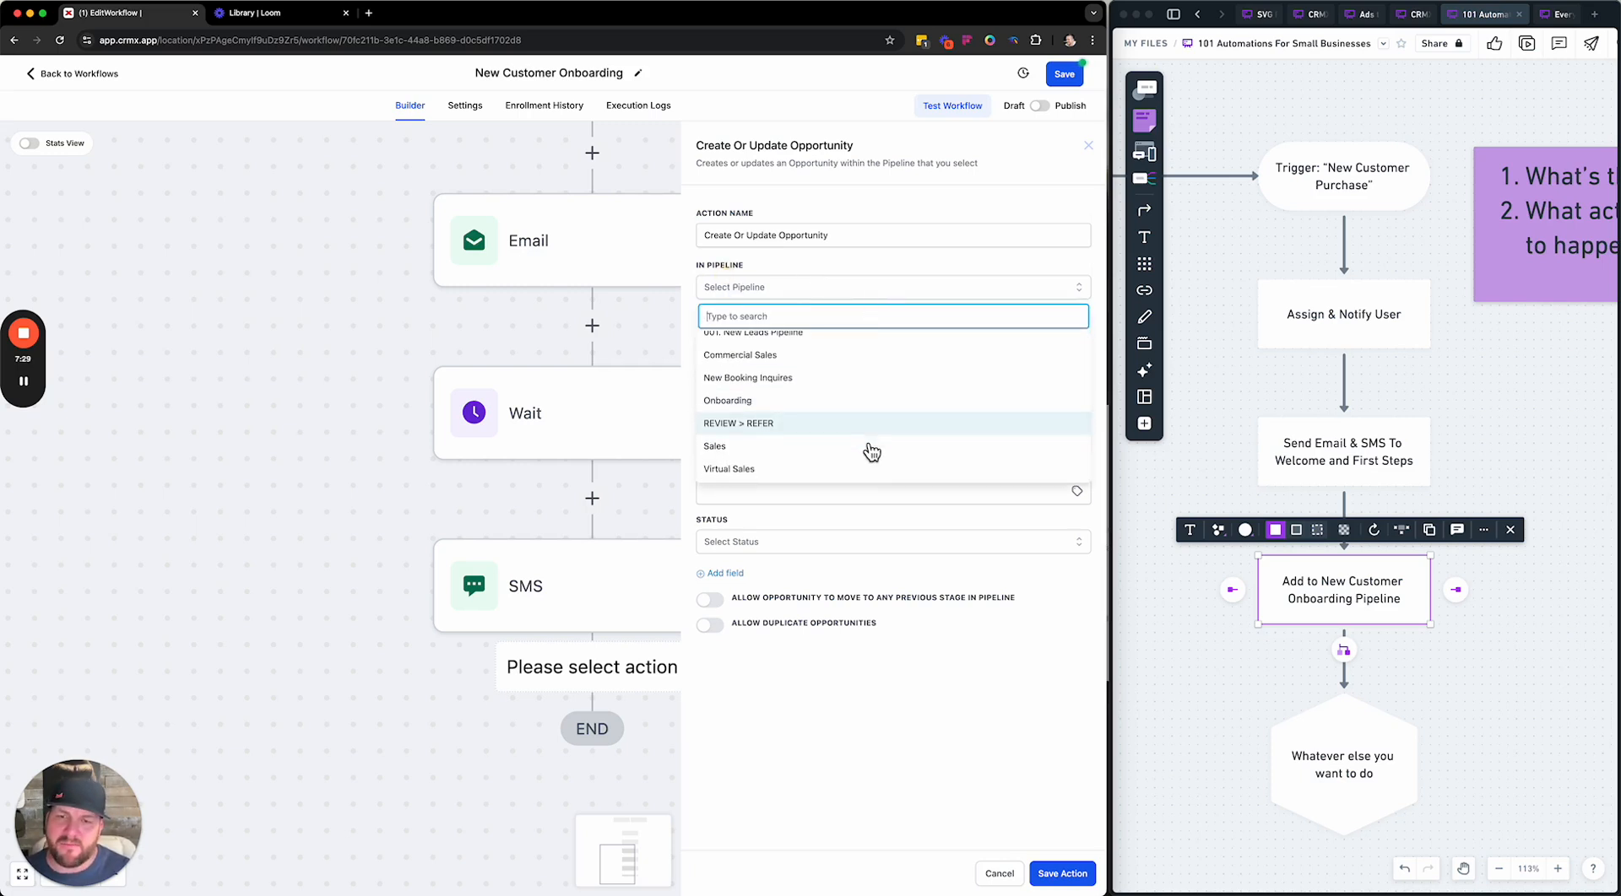
scroll(870, 451, "up", 1)
scroll(817, 476, "down", 1)
scroll(817, 476, "up", 1)
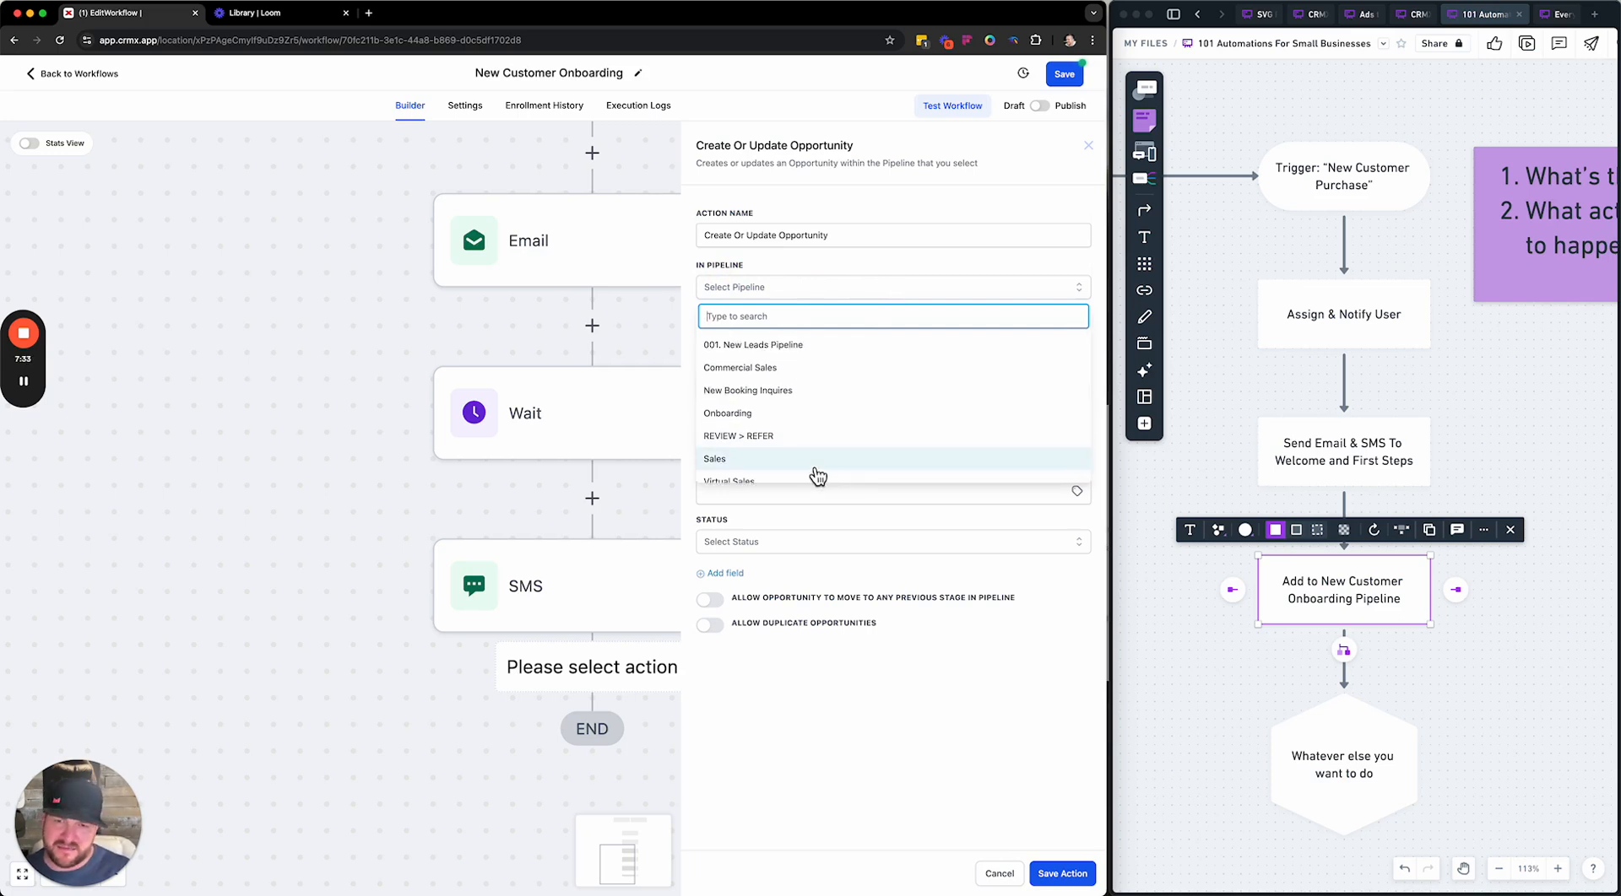
left_click(726, 414)
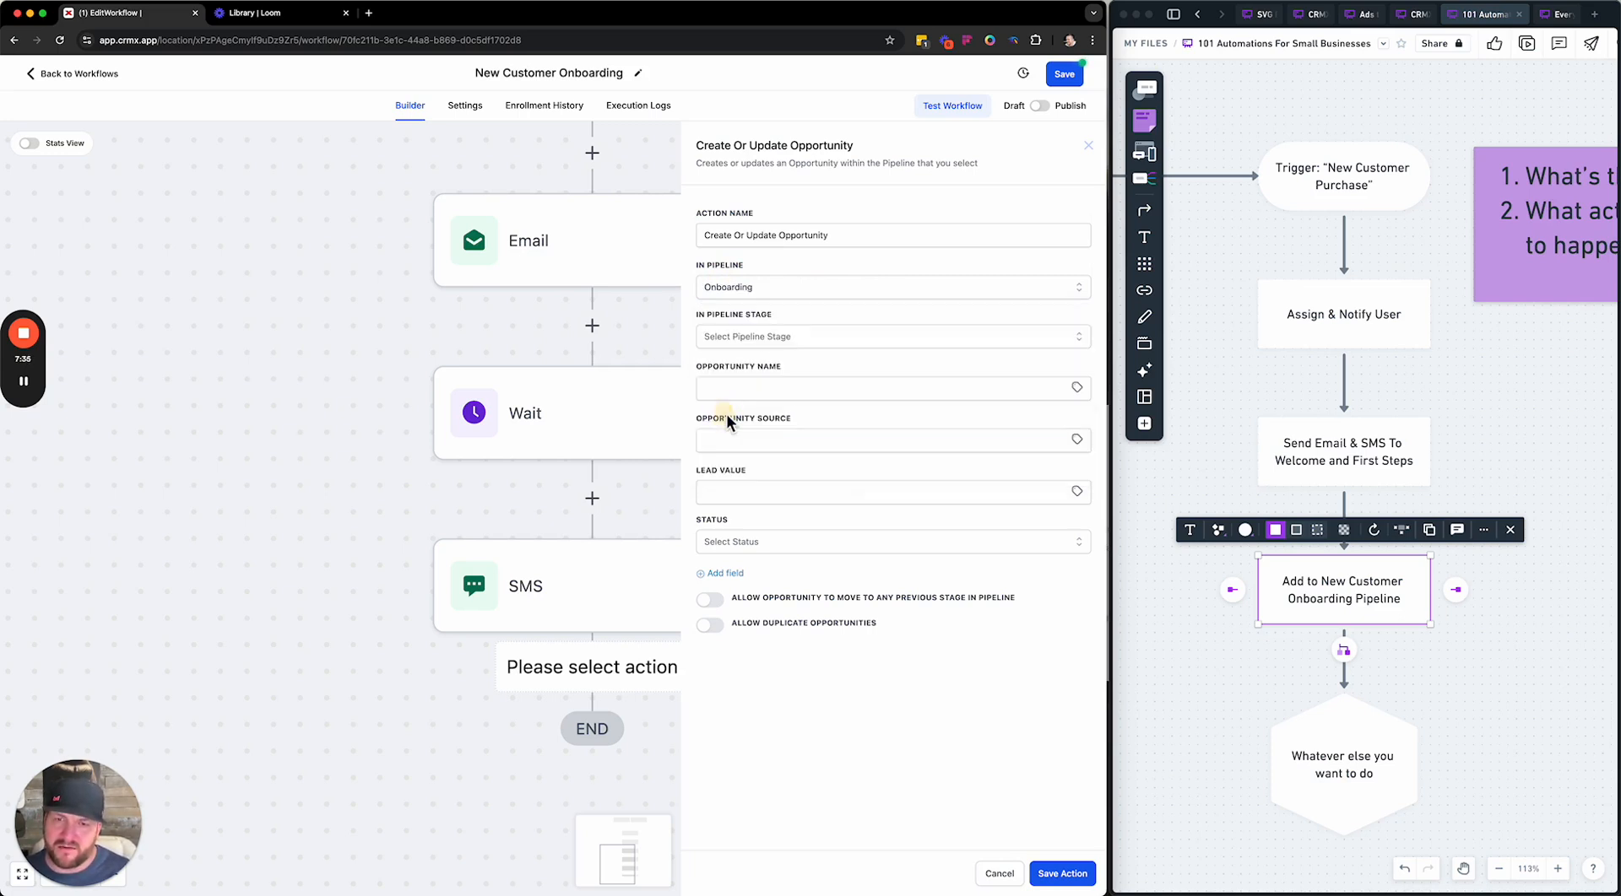
left_click(736, 336)
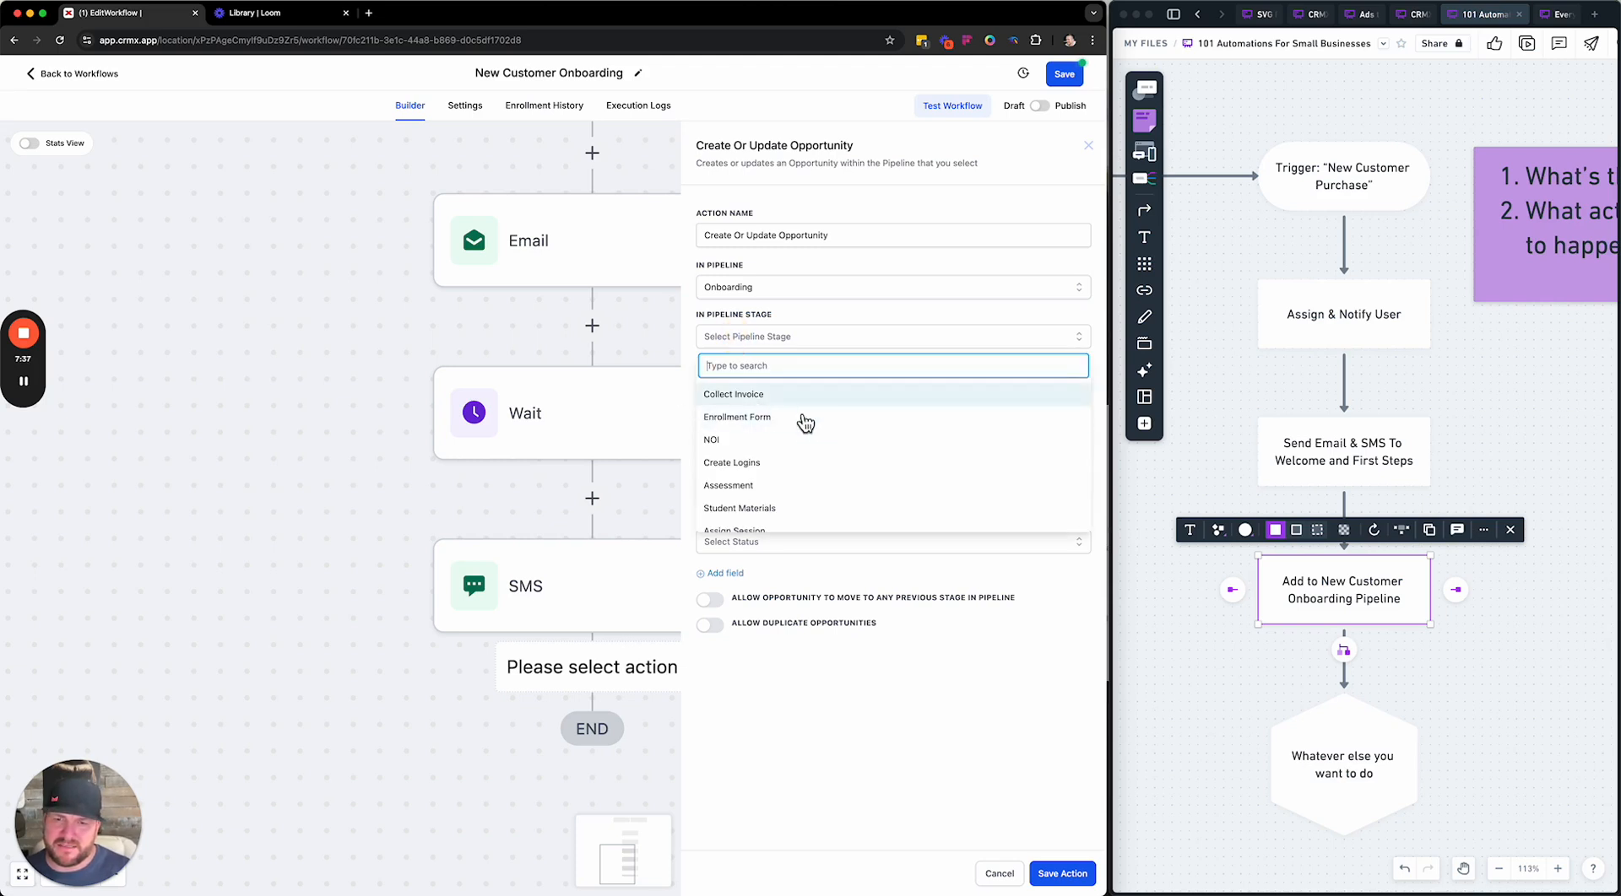
scroll(821, 465, "down", 1)
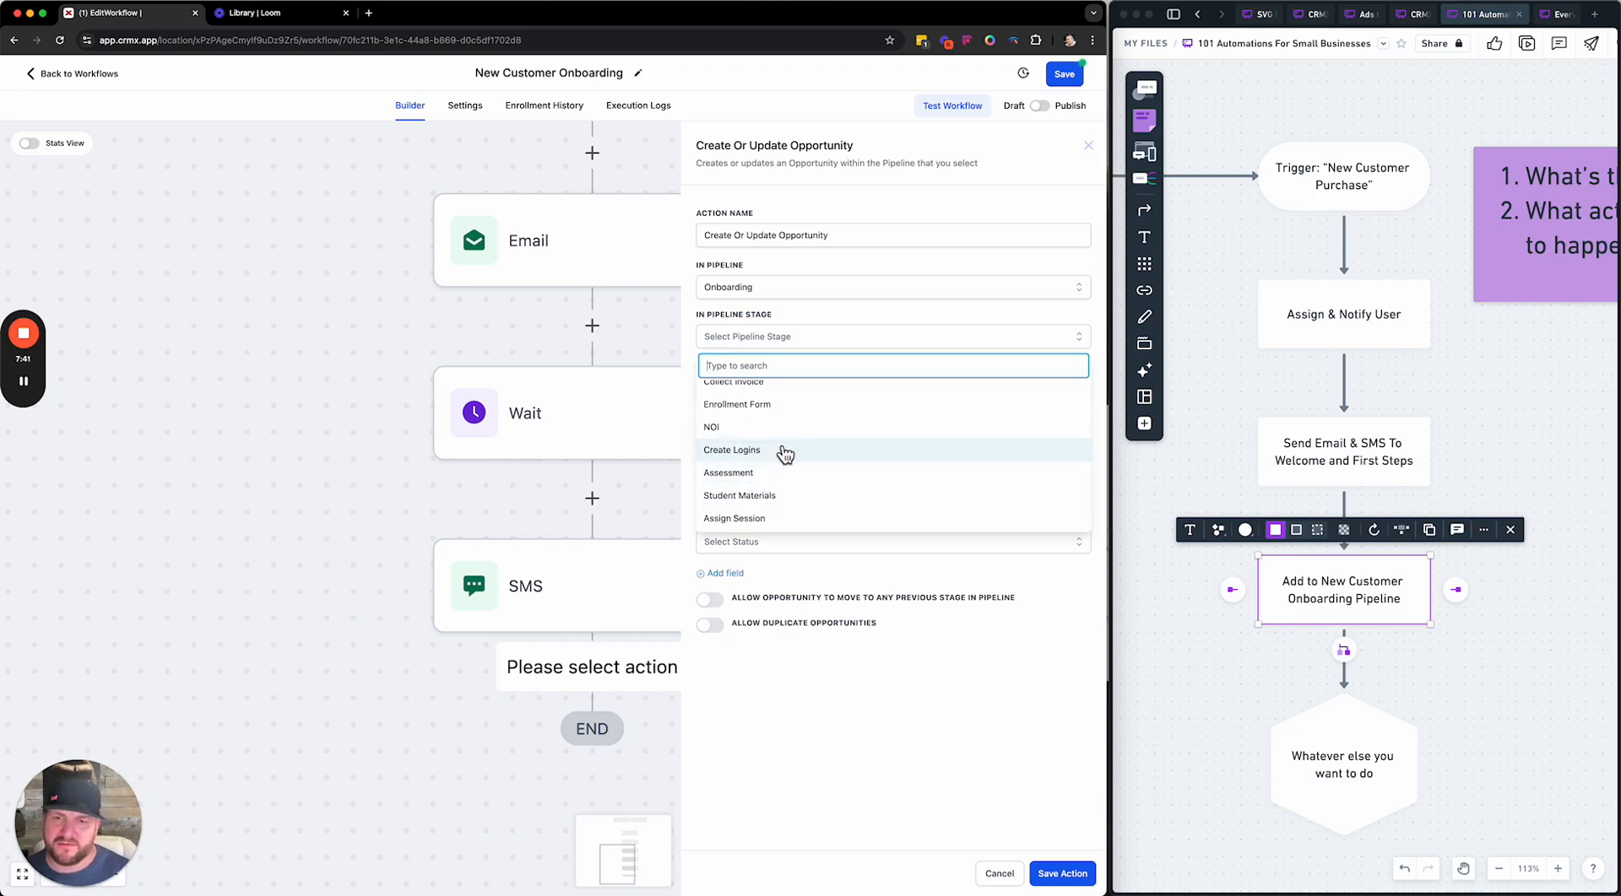
left_click(750, 410)
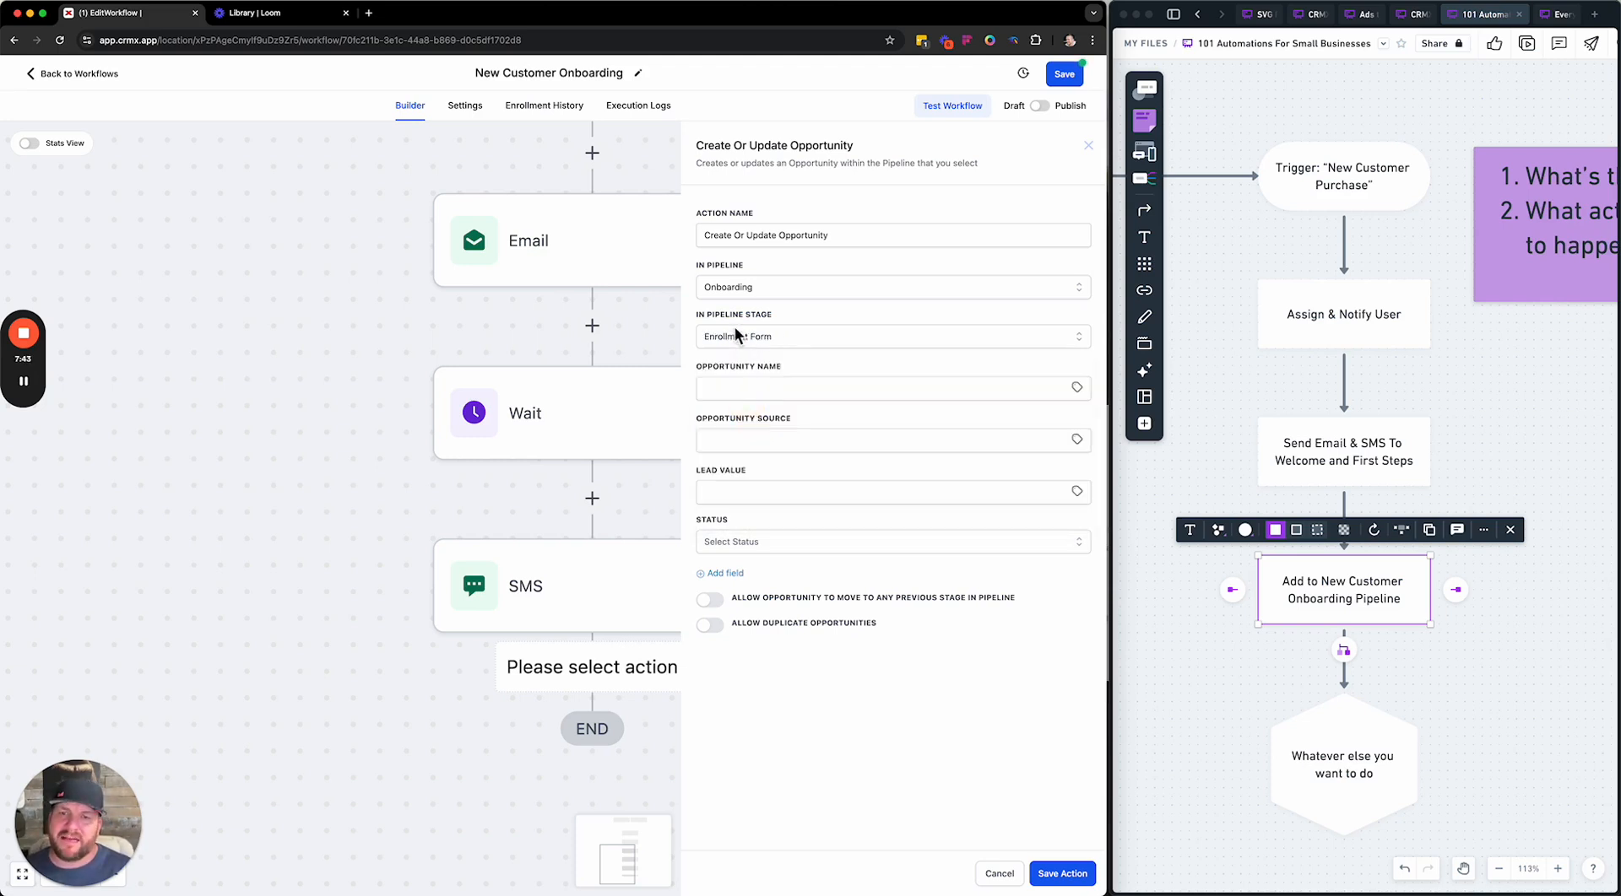
Set the opportunity status to open, leave the name, source and lead value empty, and save the action
left_click(751, 384)
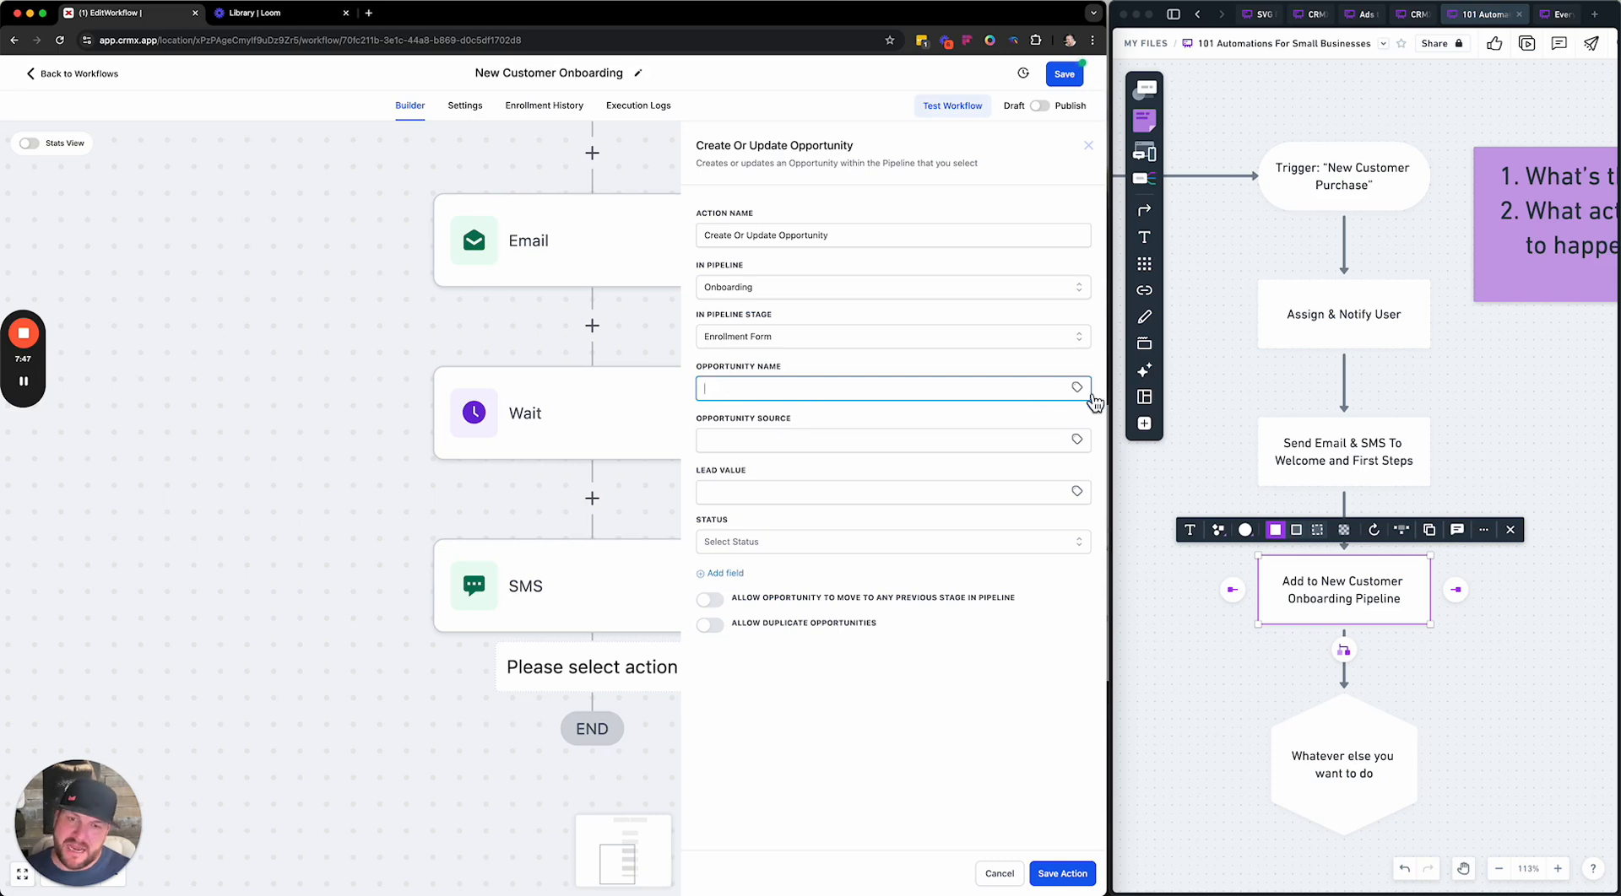
left_click(742, 439)
left_click(789, 493)
left_click(765, 540)
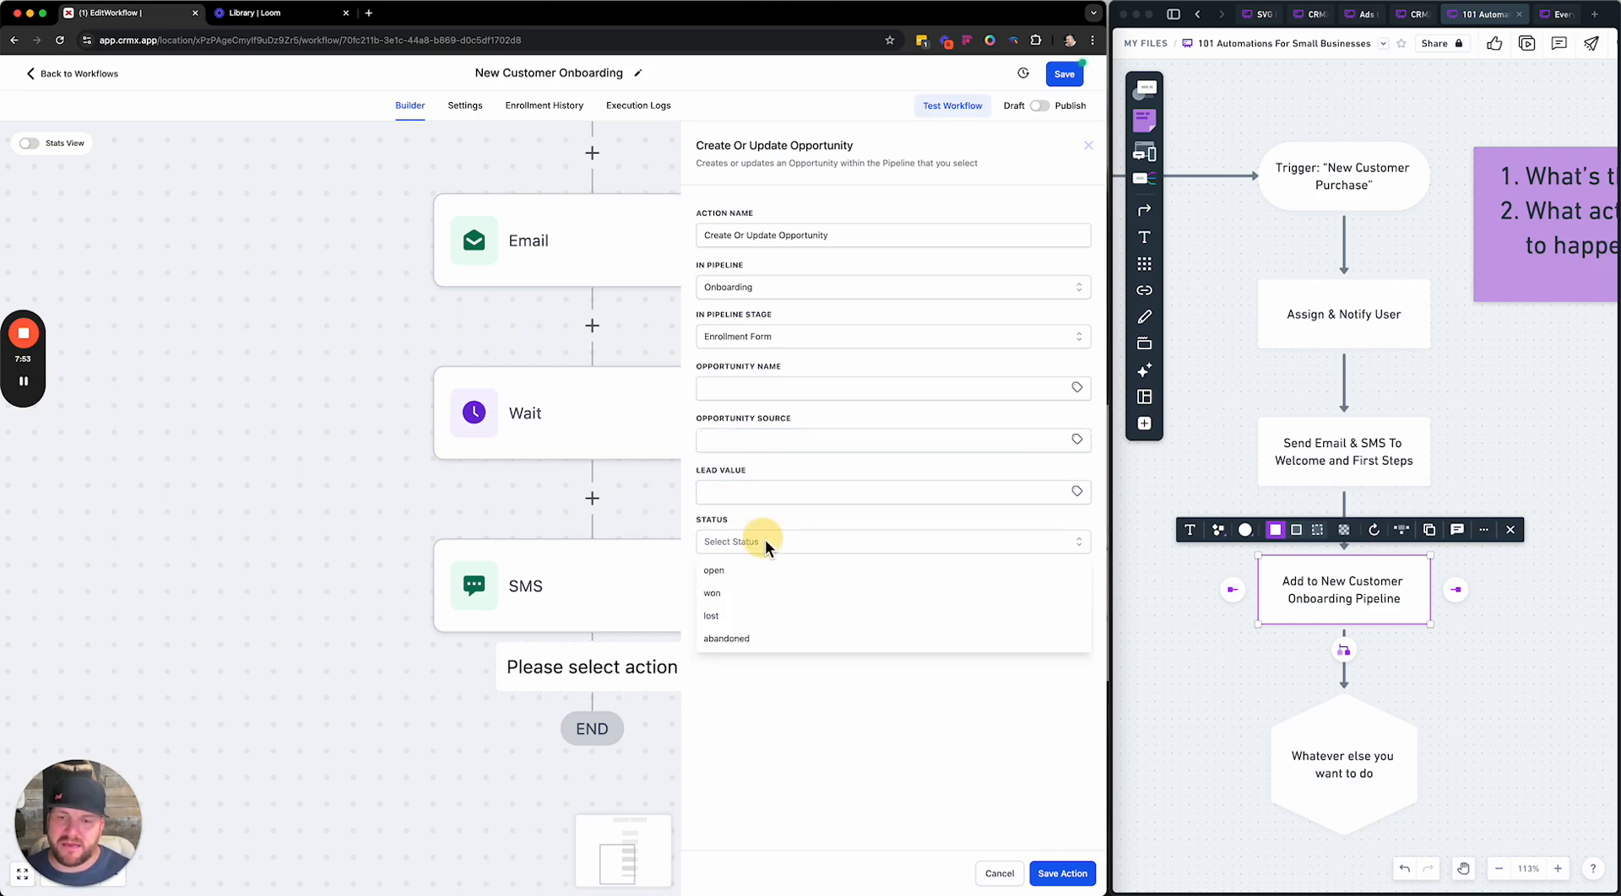
left_click(722, 571)
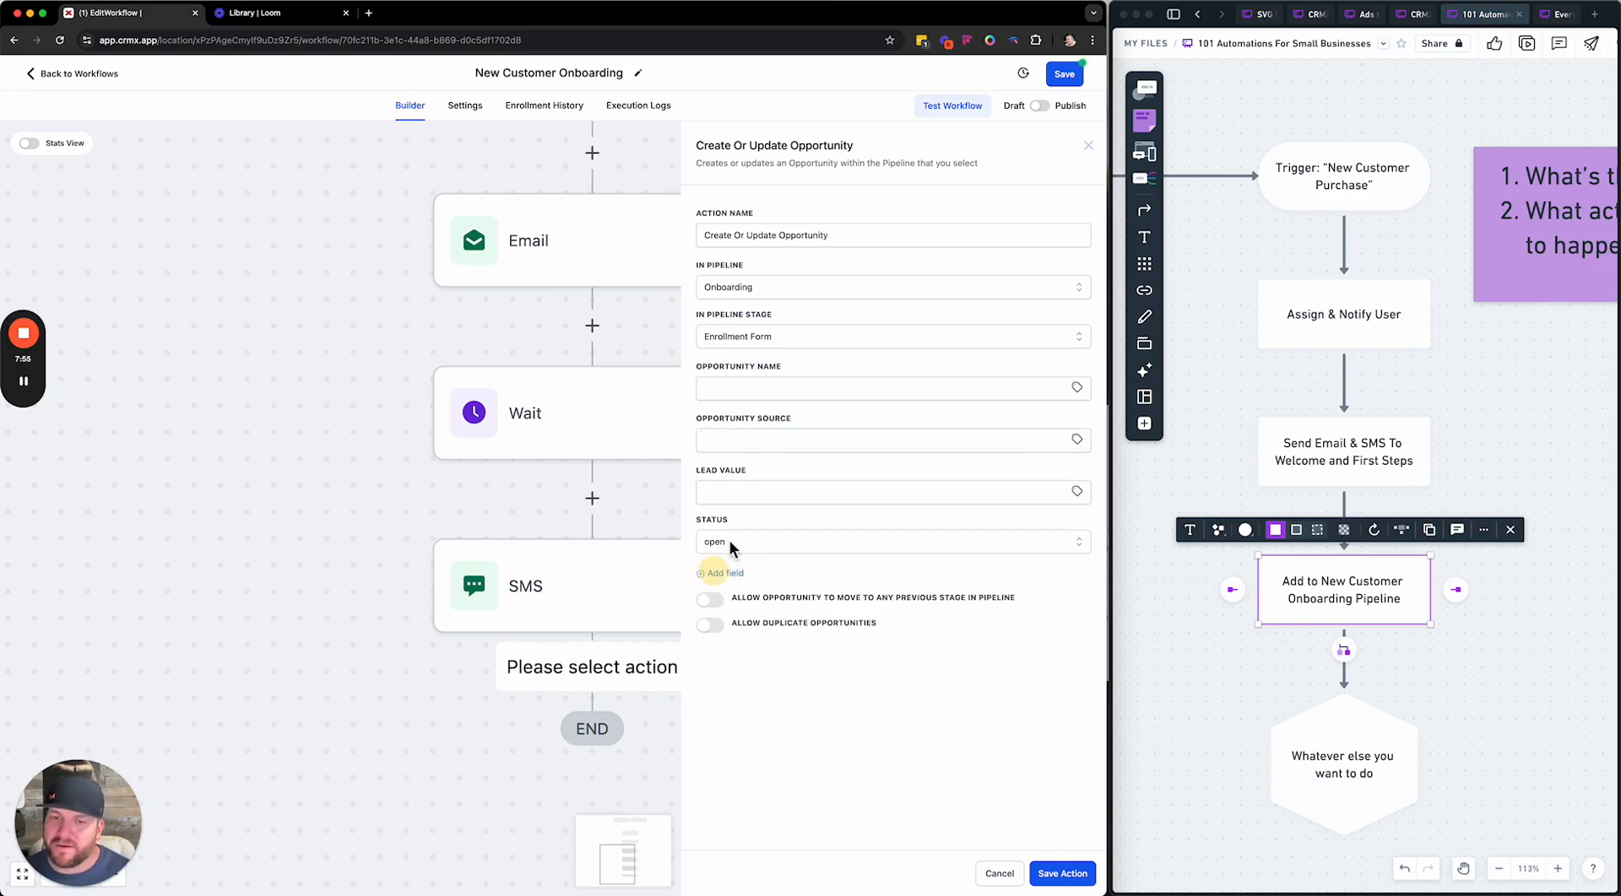
left_click(748, 540)
left_click(736, 571)
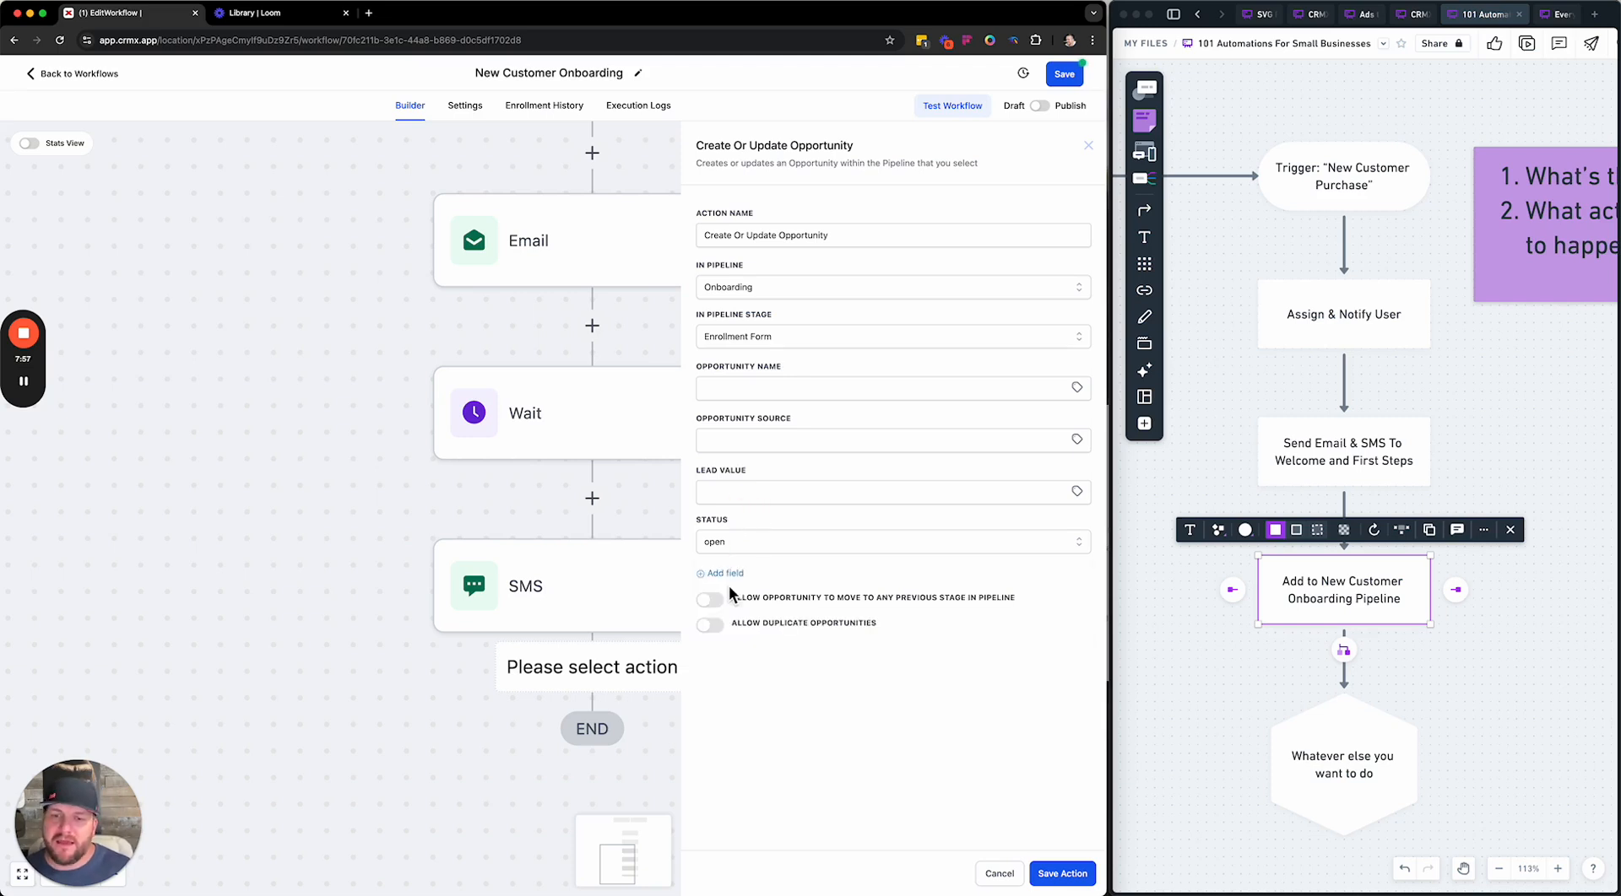
left_click(1061, 874)
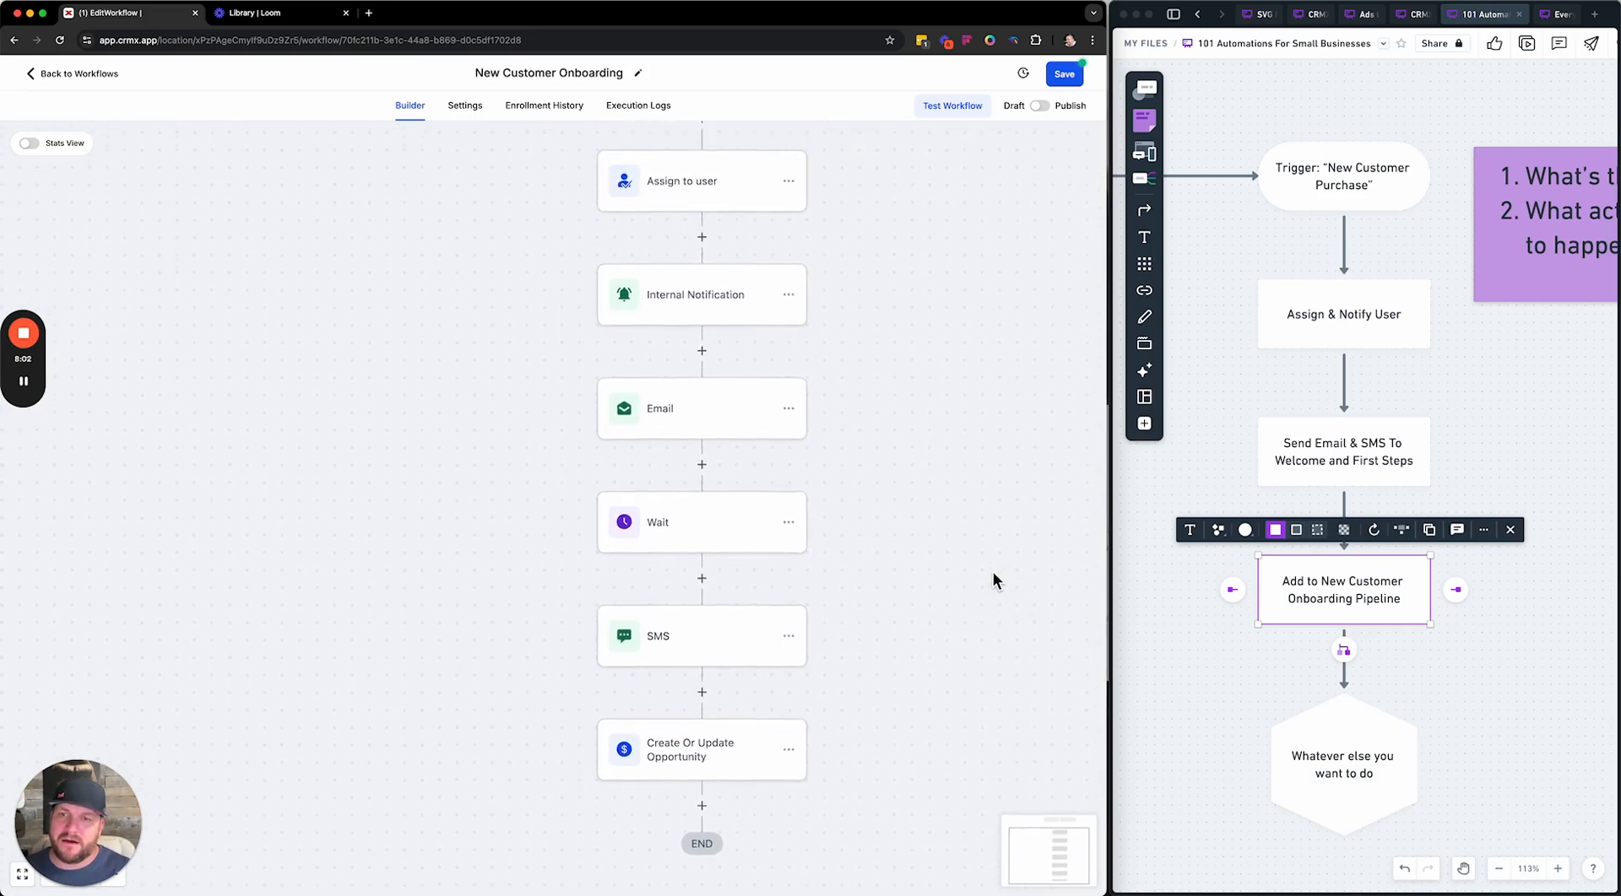
Review the workflow from the order form trigger to the opportunity action against the whiteboard flowchart
left_click(1206, 260)
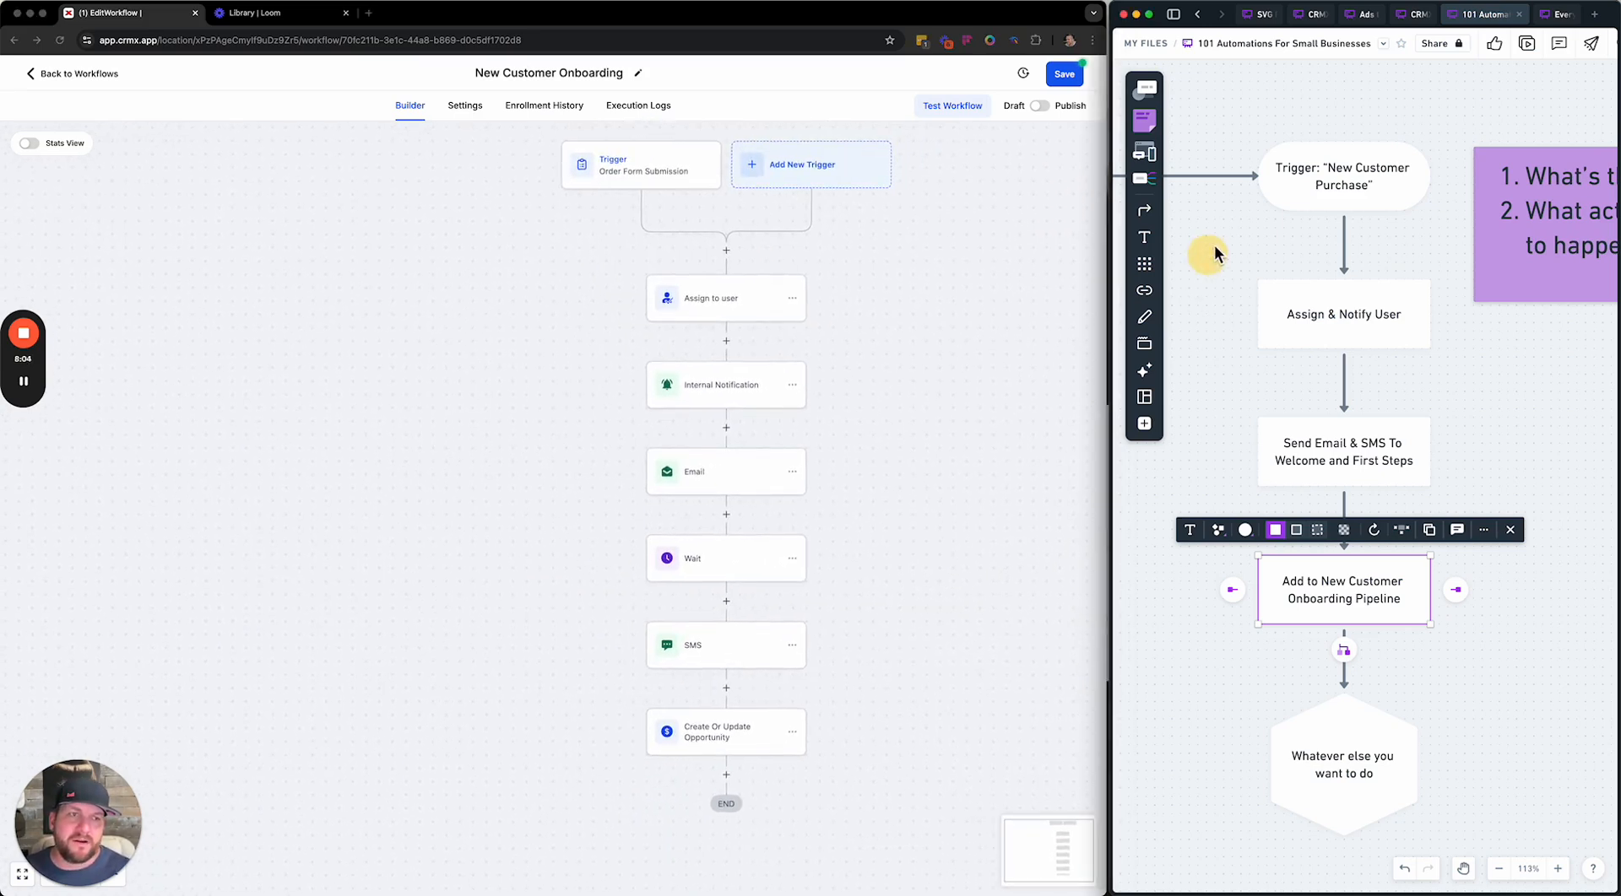
left_click(1211, 411)
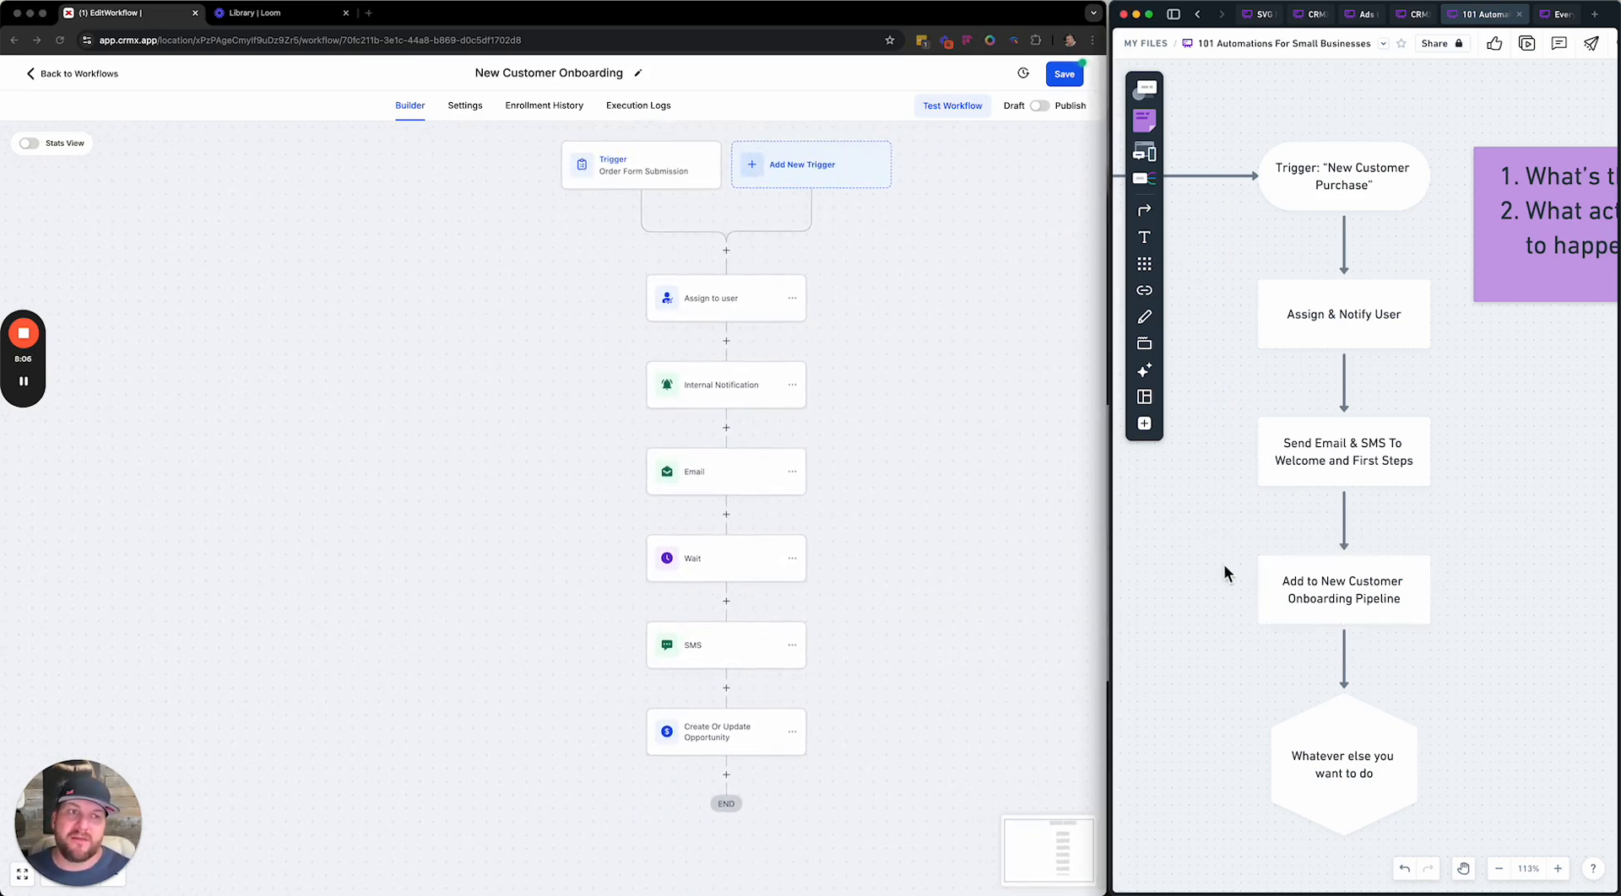
left_click(625, 159)
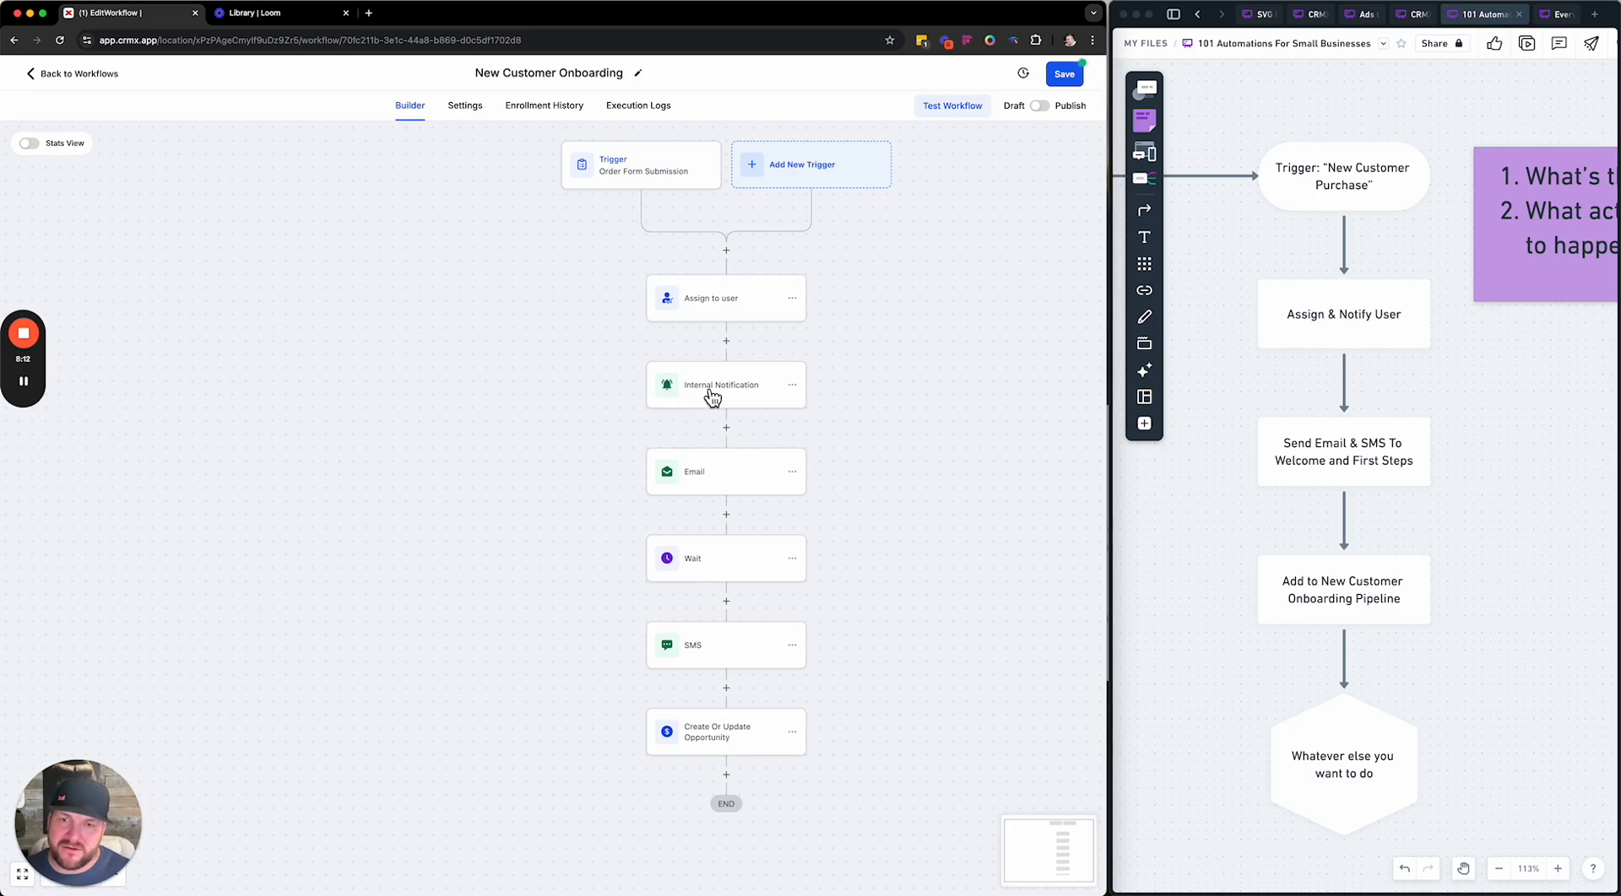
scroll(672, 495, "up", 5)
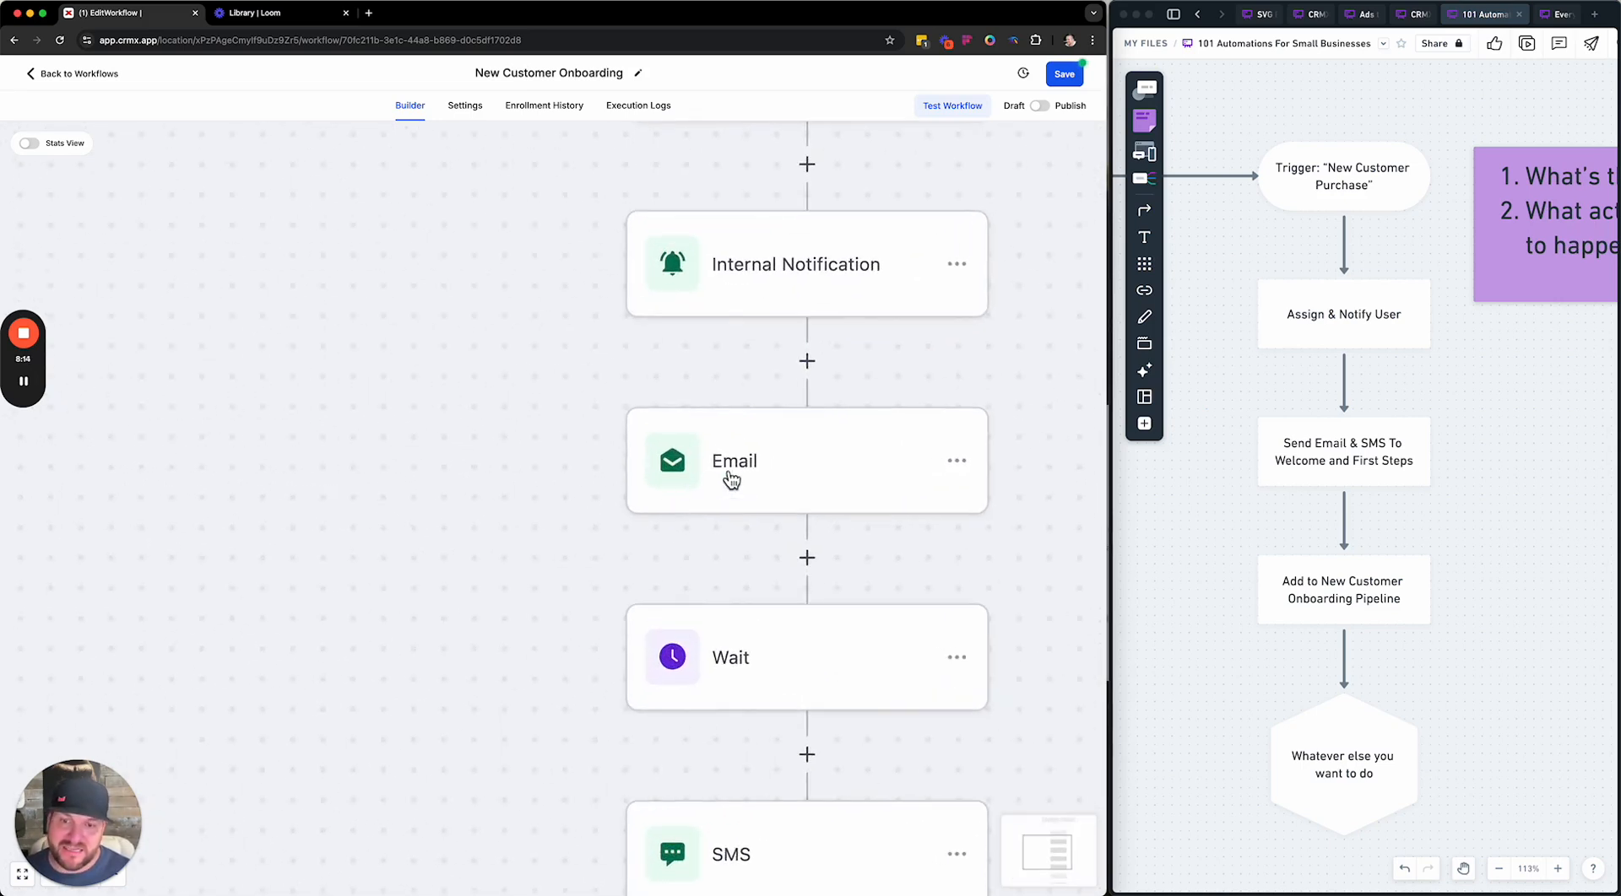
scroll(740, 476, "down", 3)
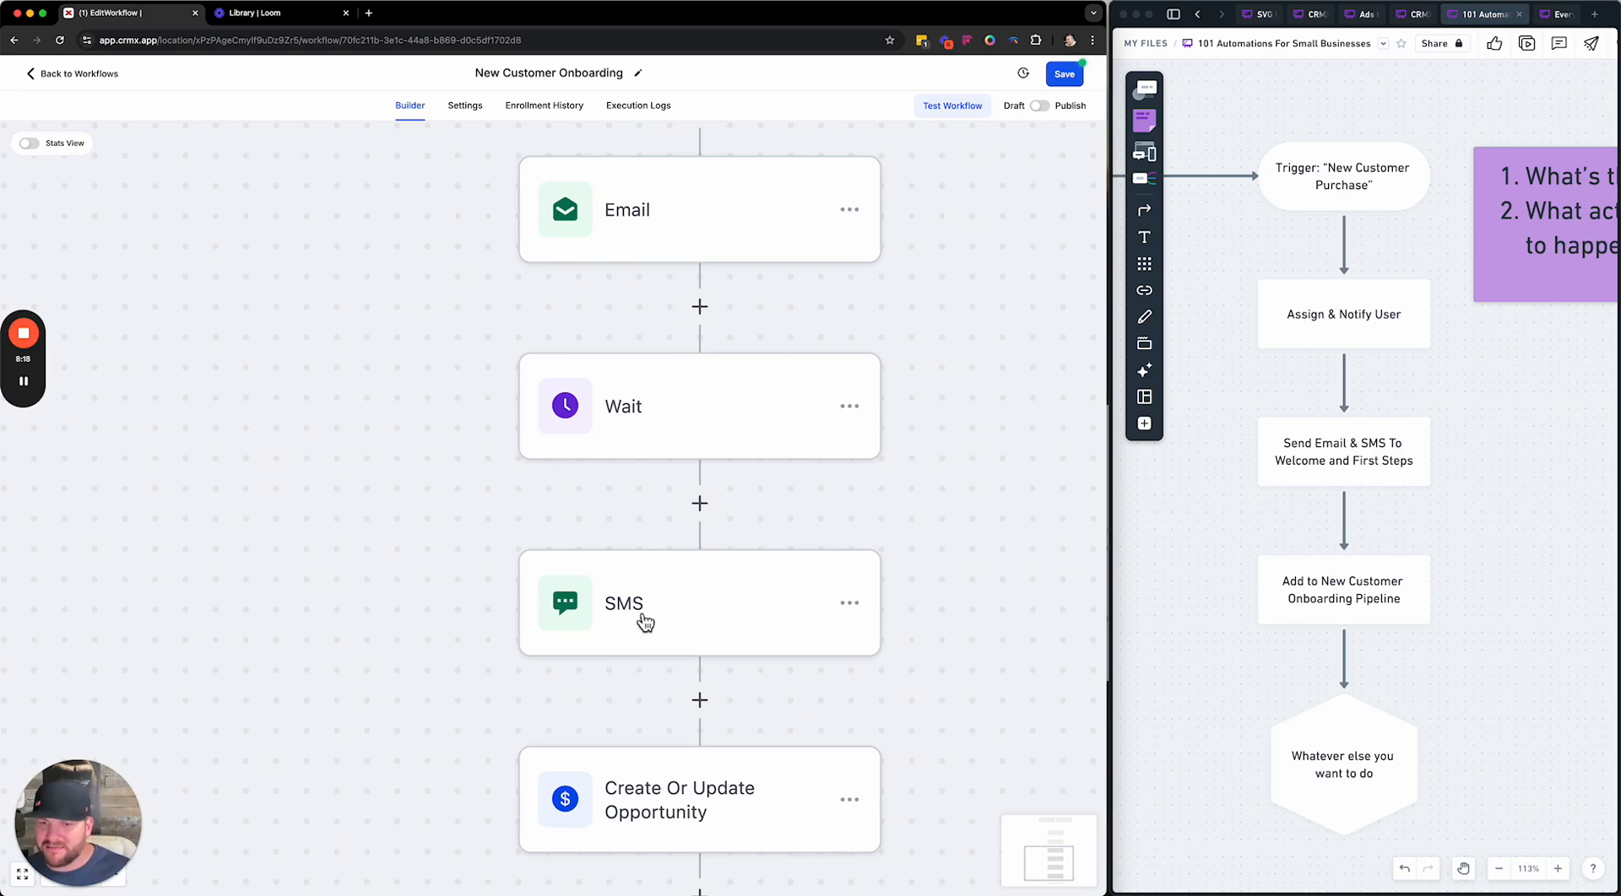
scroll(645, 622, "down", 3)
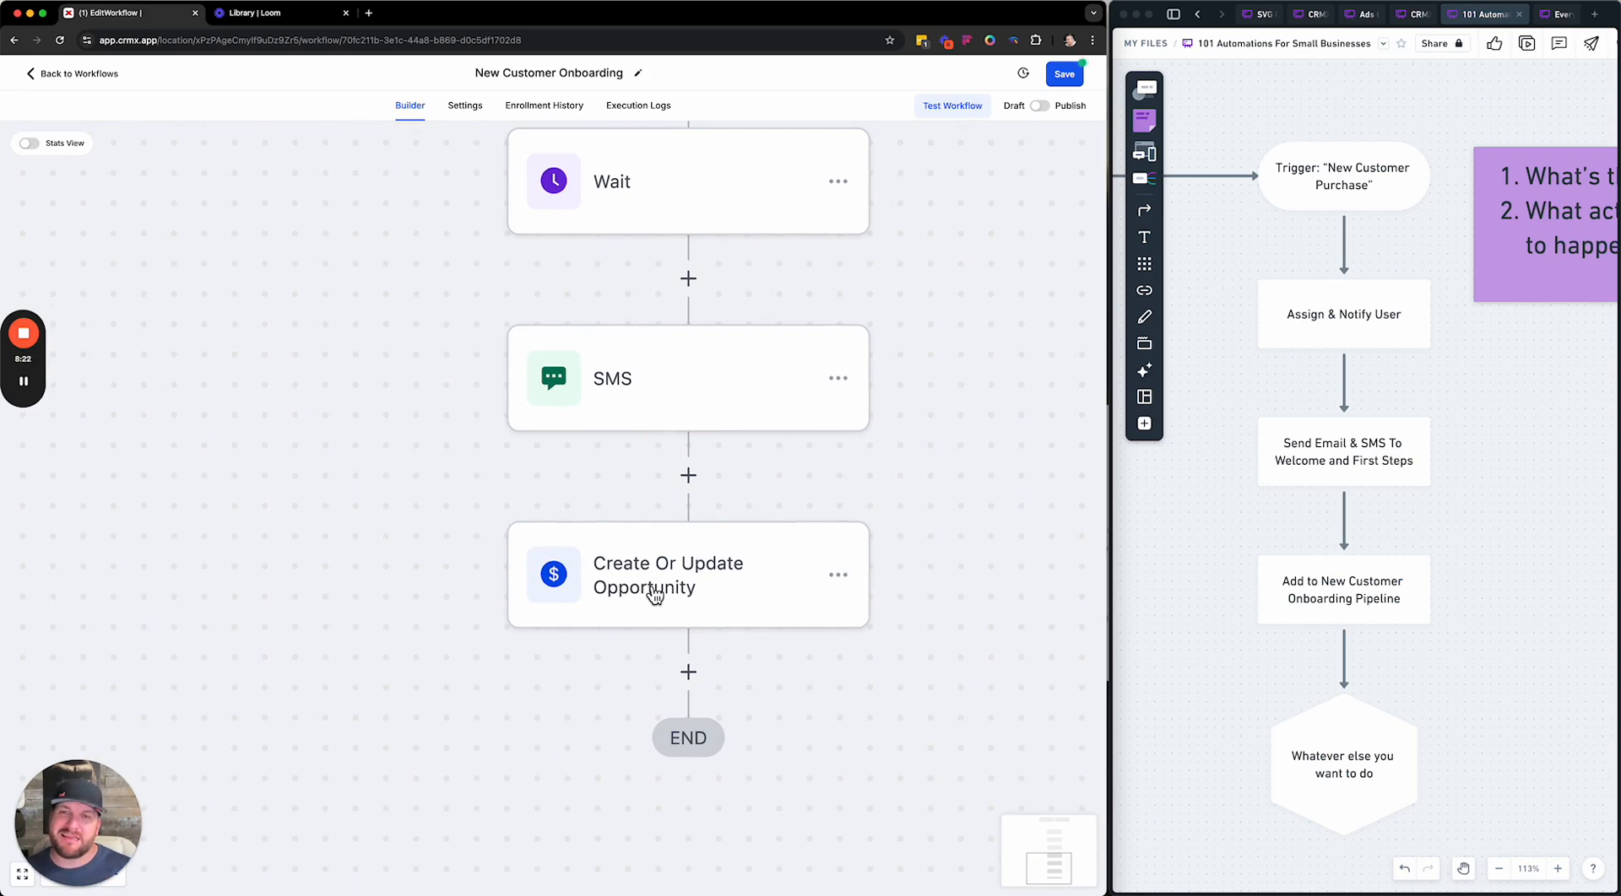
scroll(662, 477, "down", 3)
scroll(663, 481, "up", 3)
scroll(665, 482, "down", 5)
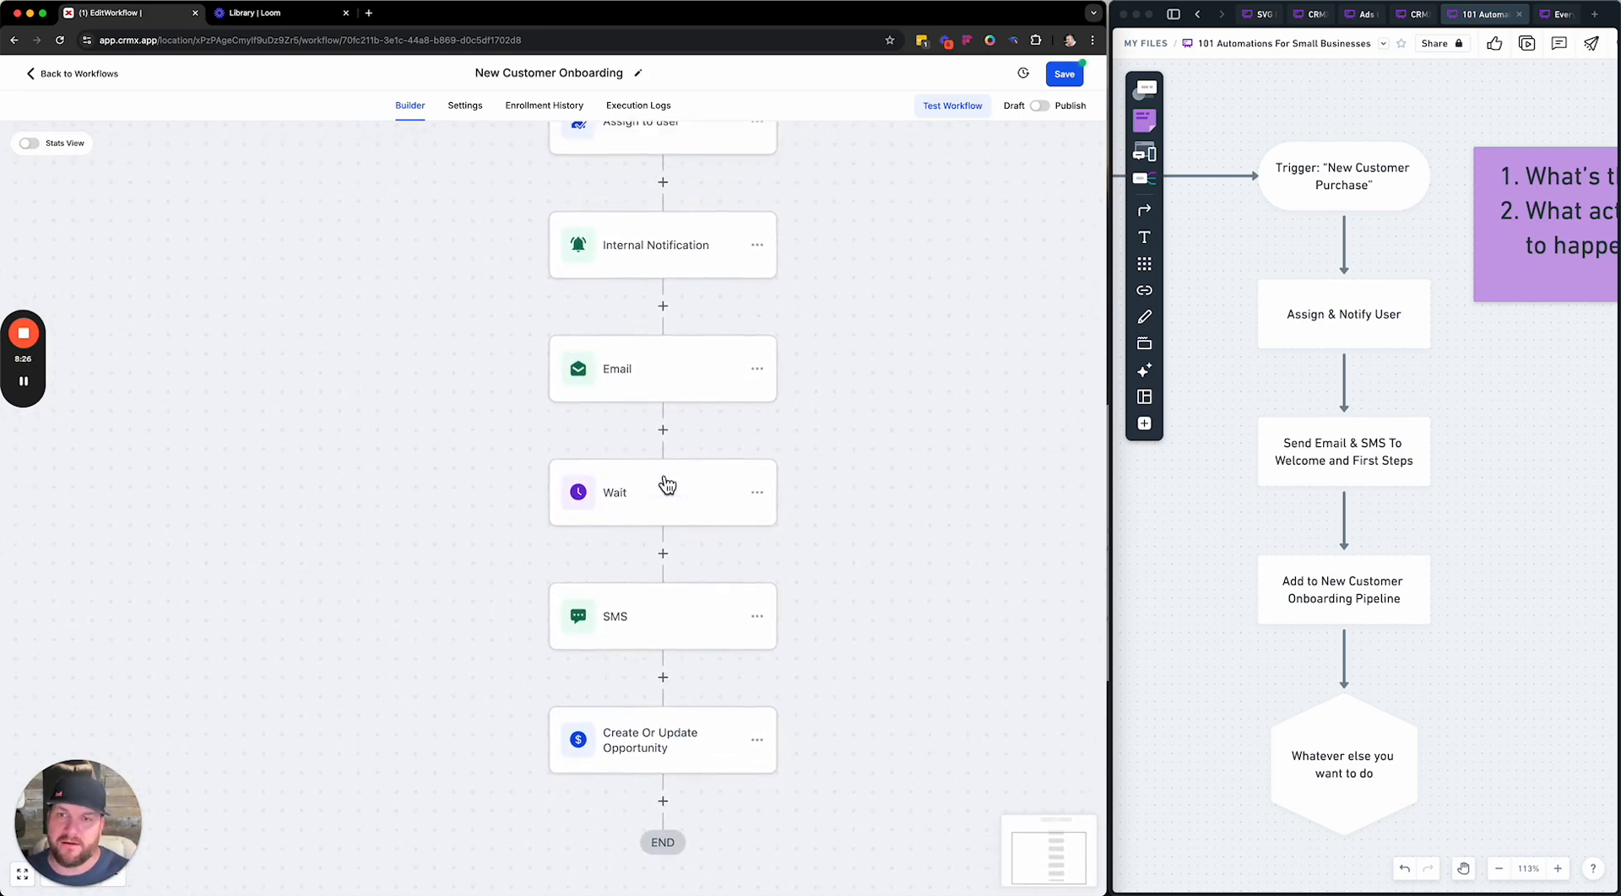
scroll(666, 483, "up", 4)
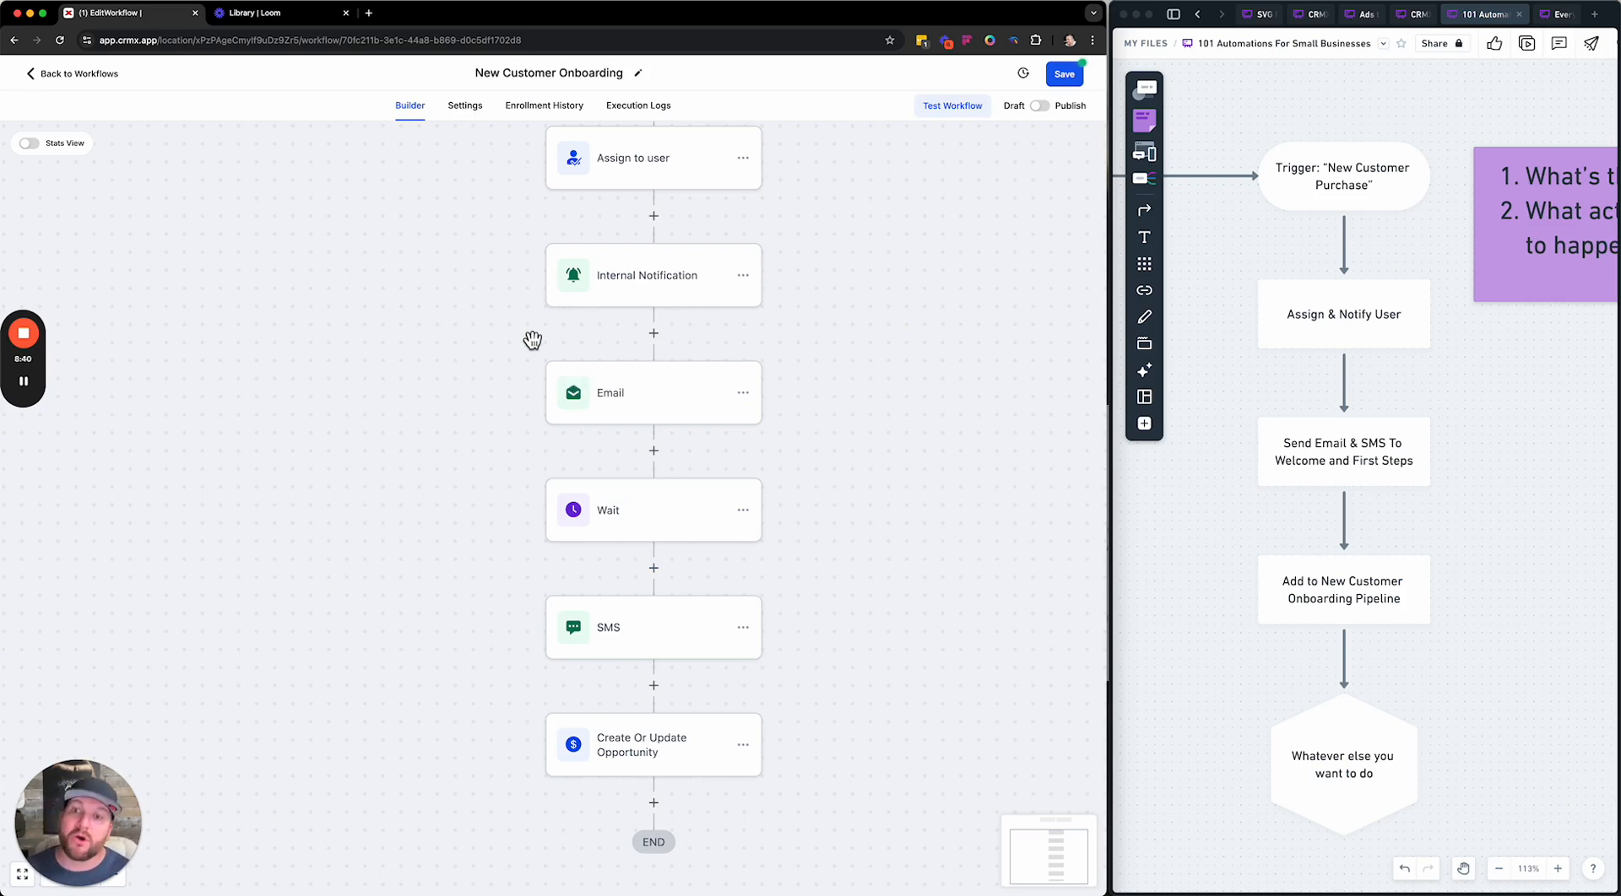
scroll(531, 341, "down", 1)
scroll(532, 341, "right", 1)
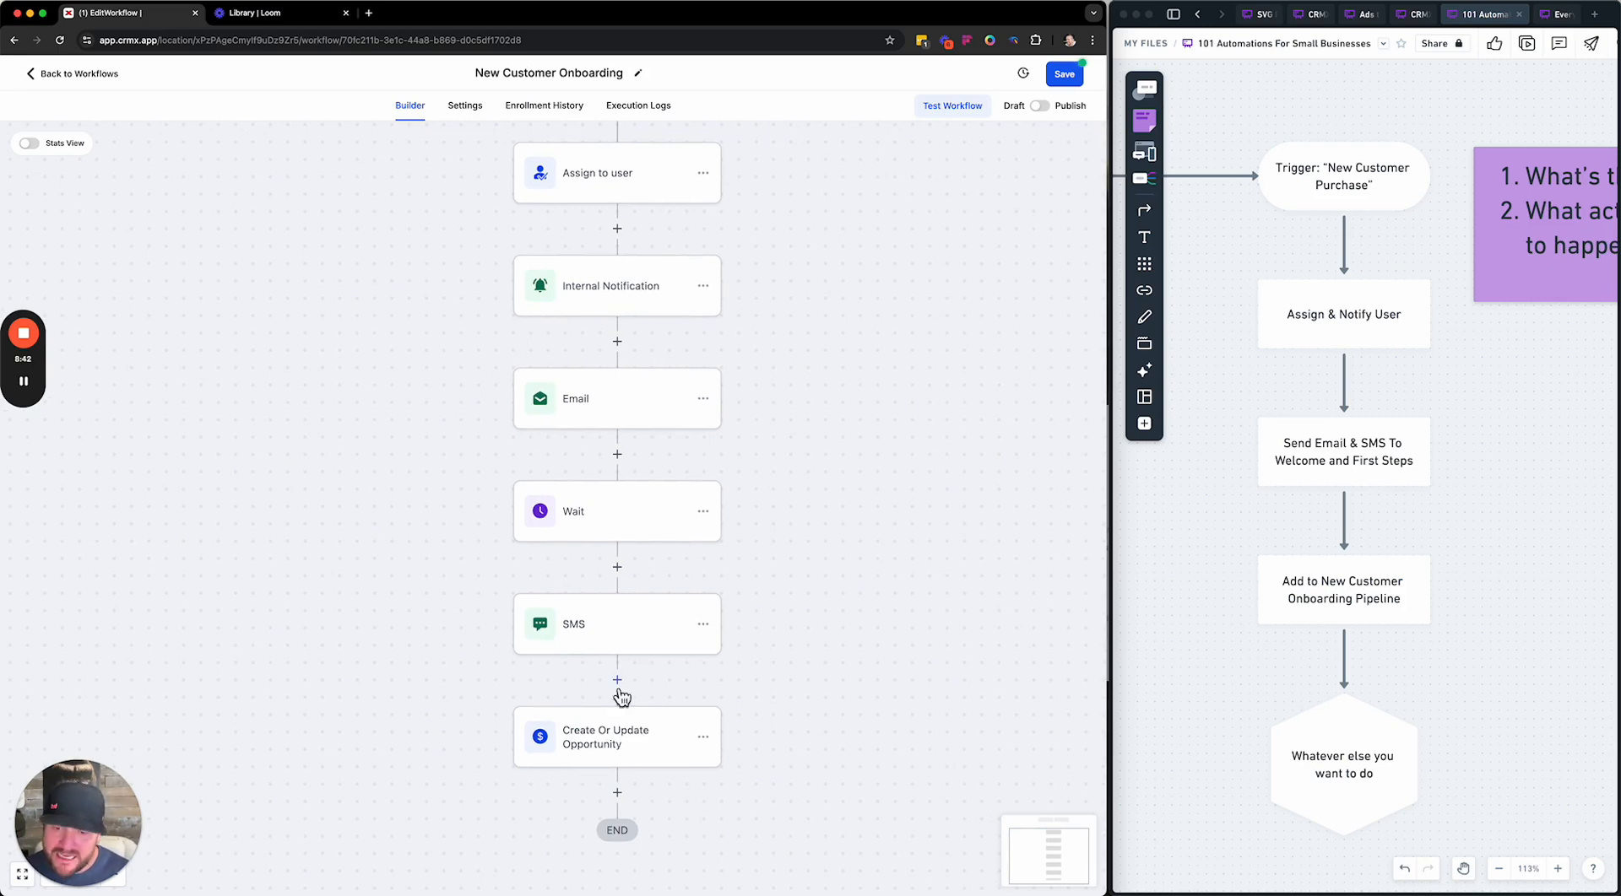
Browse the contact, communication, data and internal tool actions available for a further step after the opportunity action
left_click(617, 793)
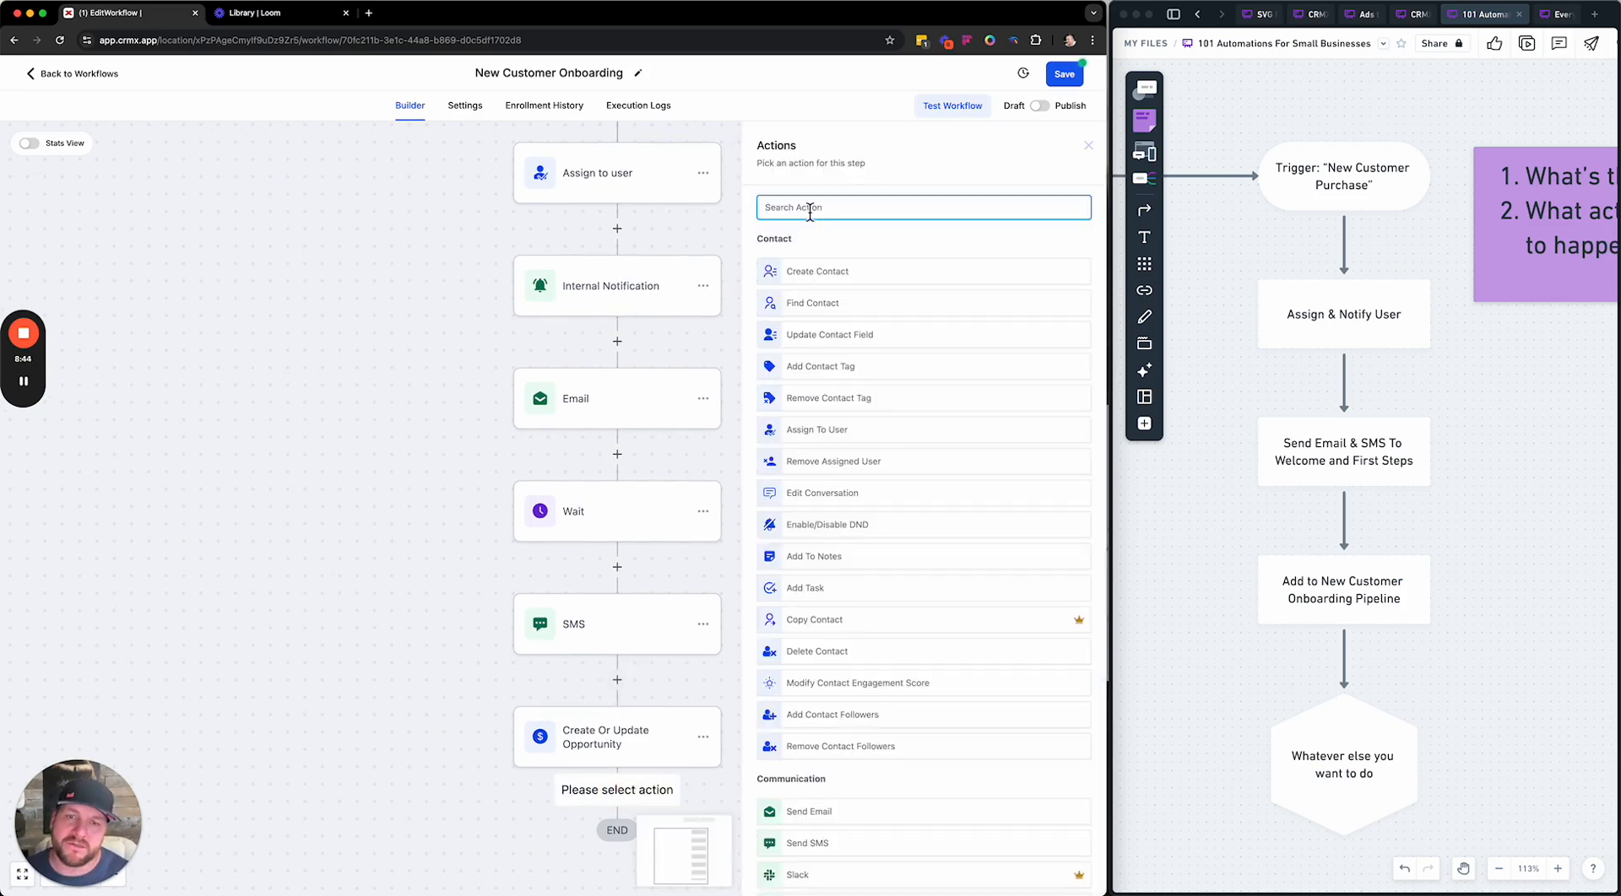
scroll(875, 578, "down", 5)
scroll(875, 577, "down", 5)
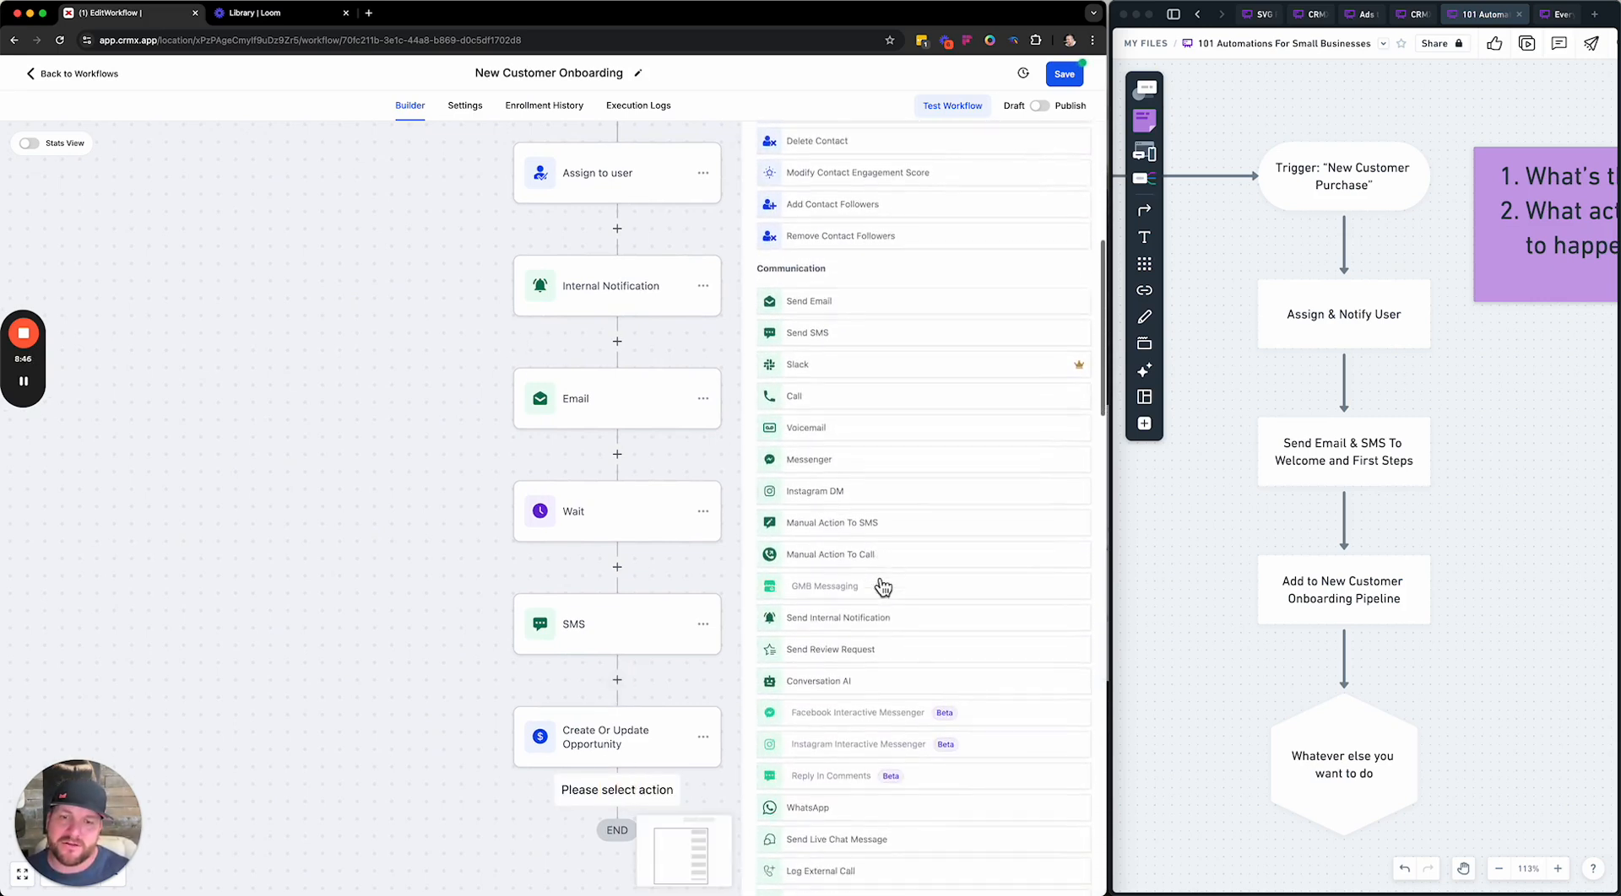
scroll(883, 586, "down", 4)
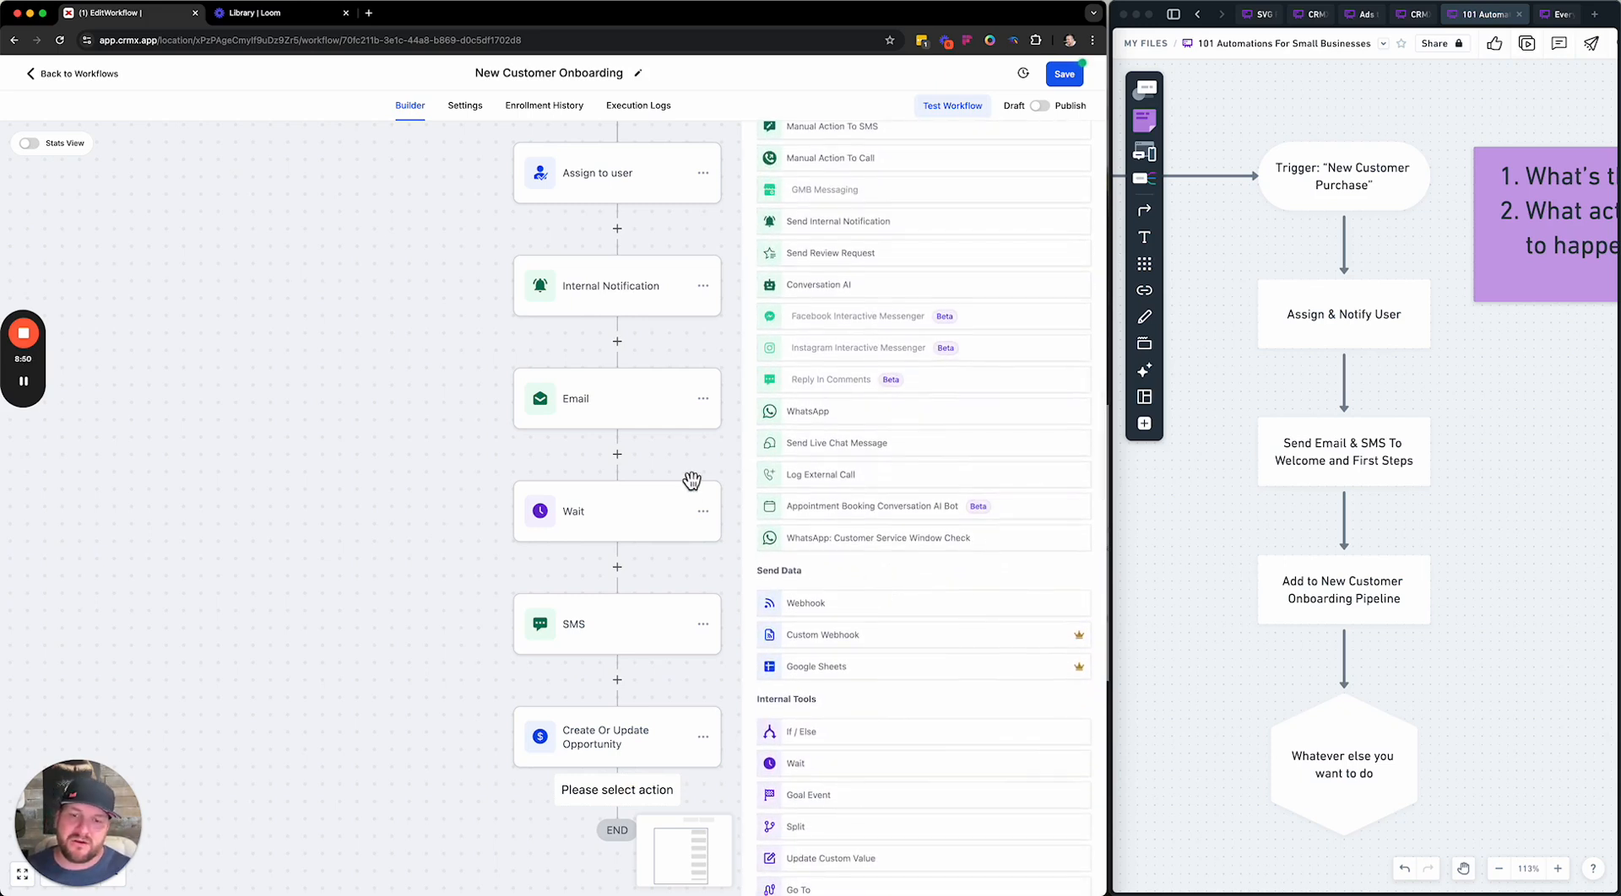
scroll(829, 300, "up", 1)
scroll(829, 300, "up", 4)
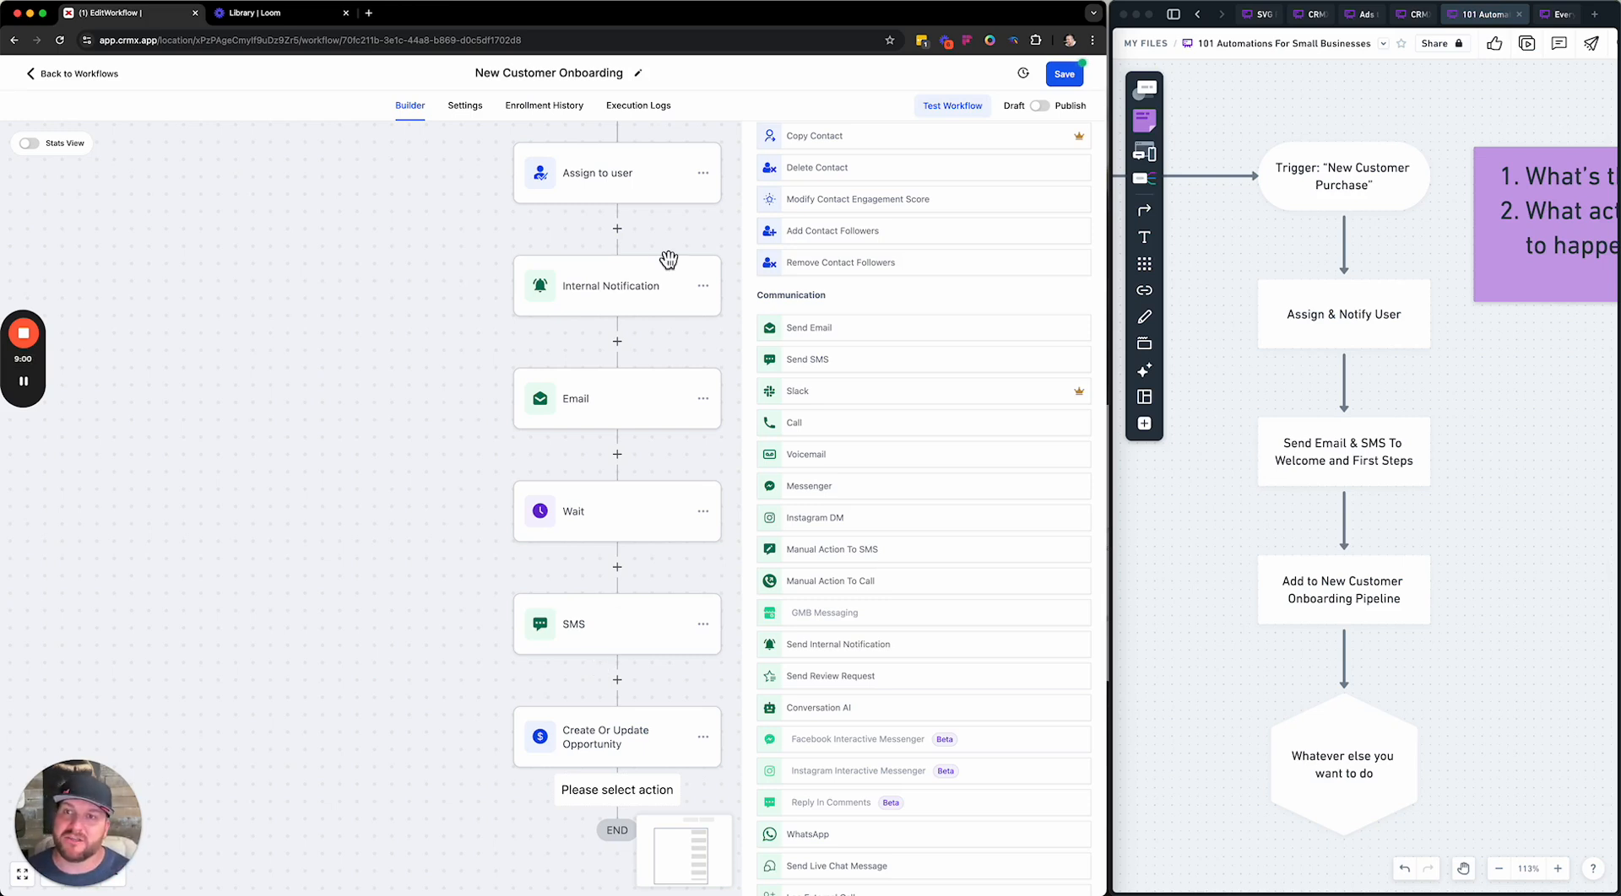
left_click(505, 74)
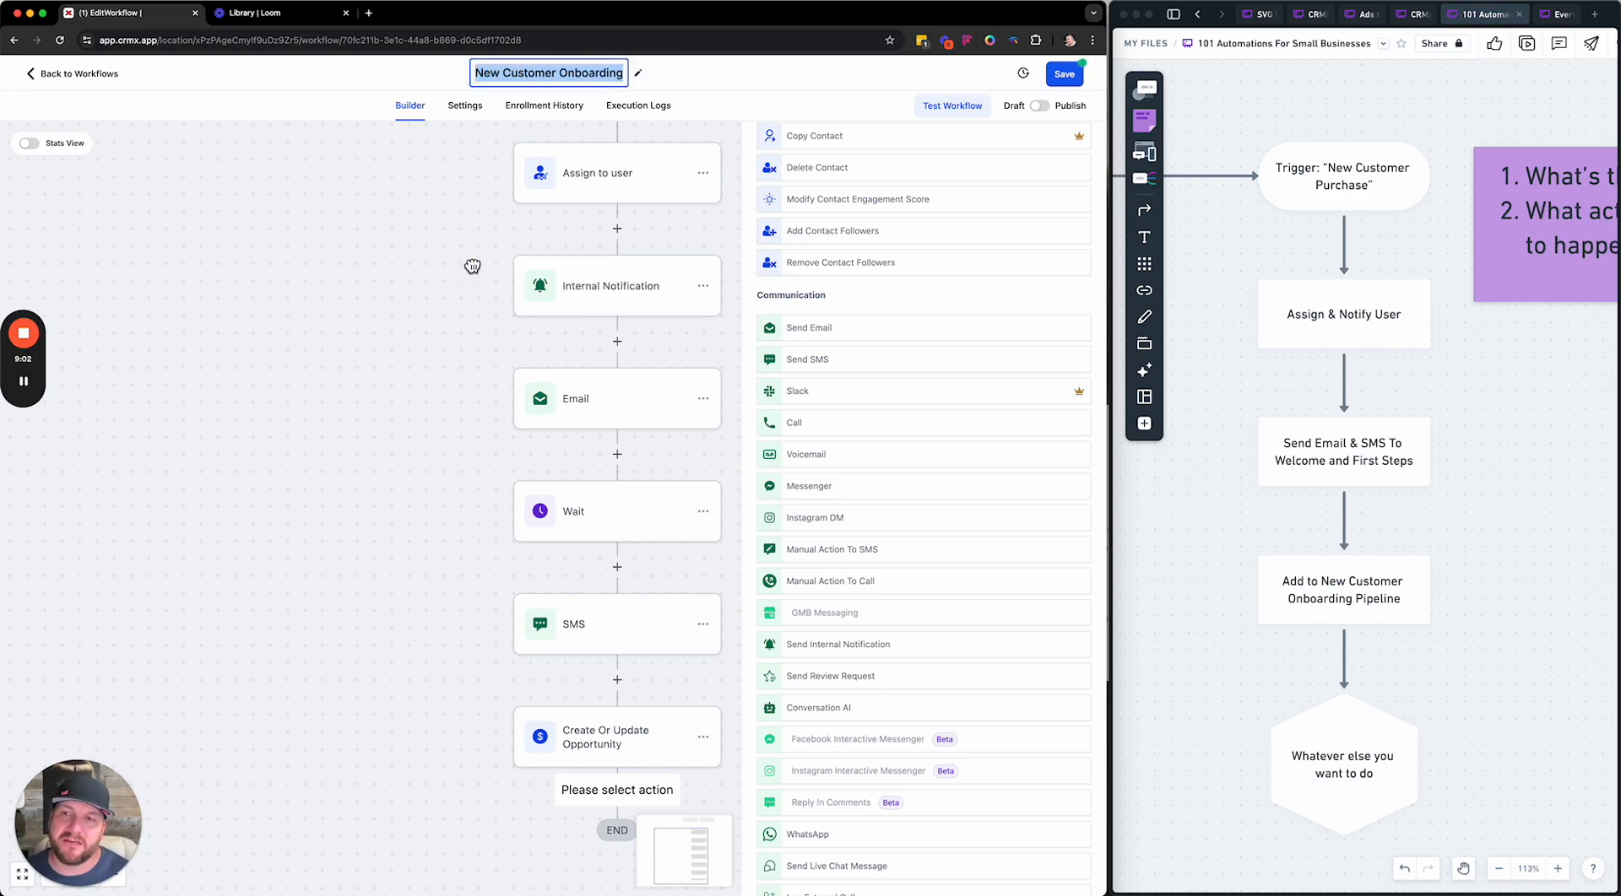